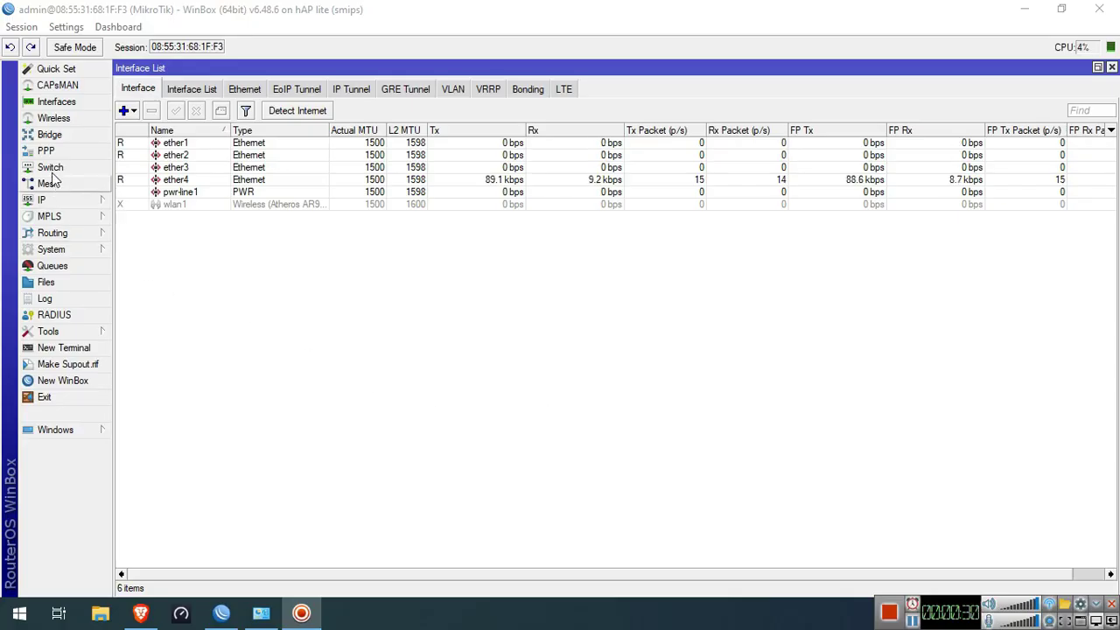
Rename ether1 to ether1-ISP and ether2 to ether2-ISP2
{"action": "double_click", "coordinate": [197, 144]}
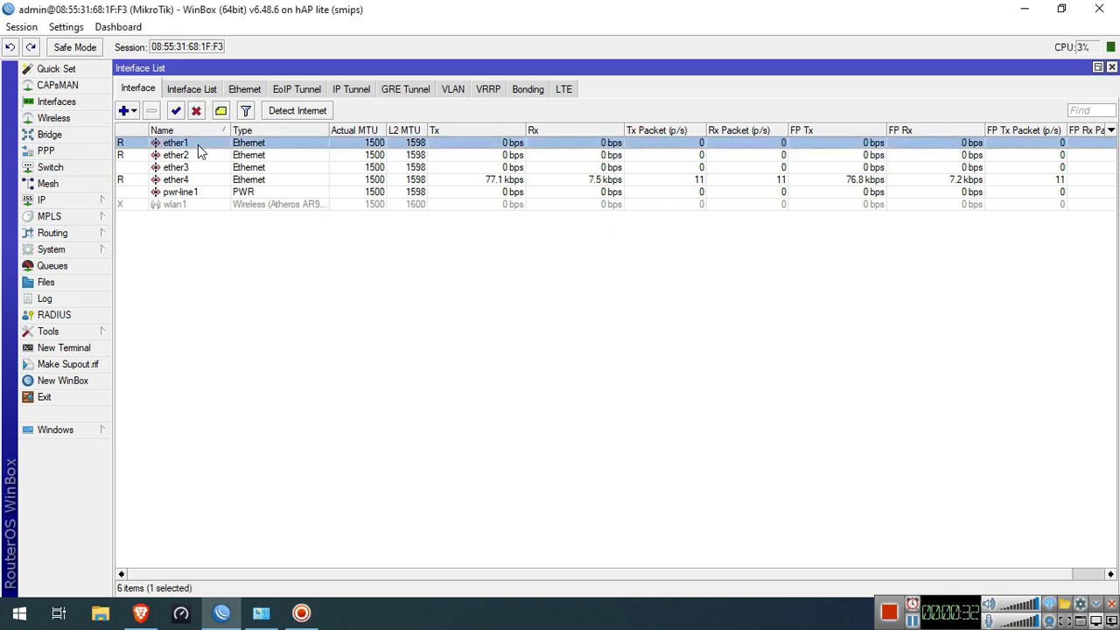
{"action": "left_click", "coordinate": [586, 199]}
{"action": "type", "text": "-ISP"}
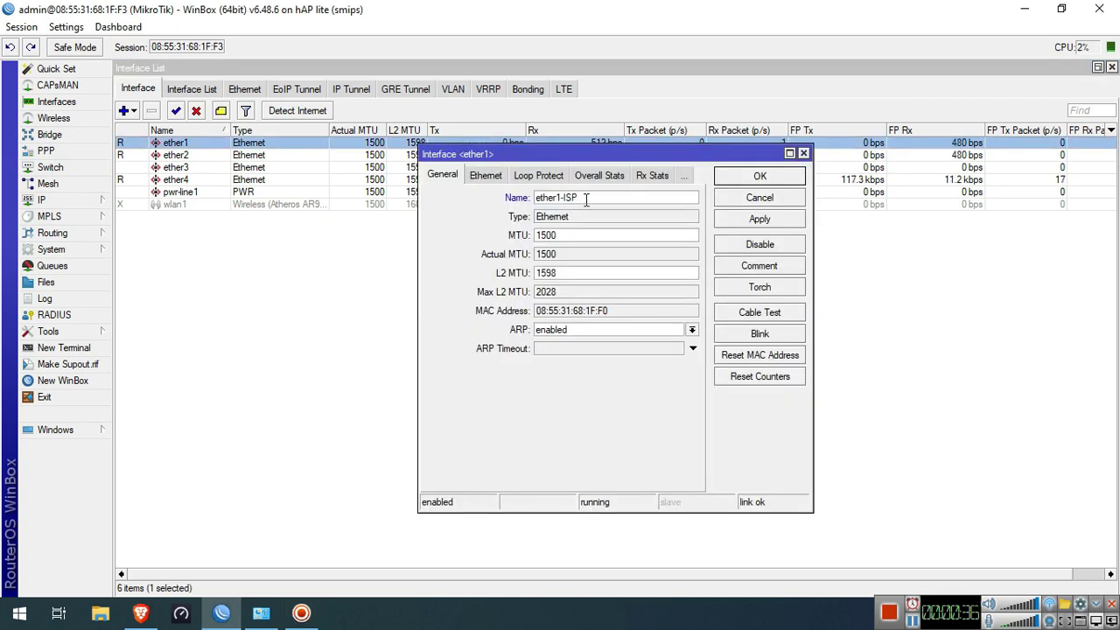
{"action": "left_click", "coordinate": [759, 176]}
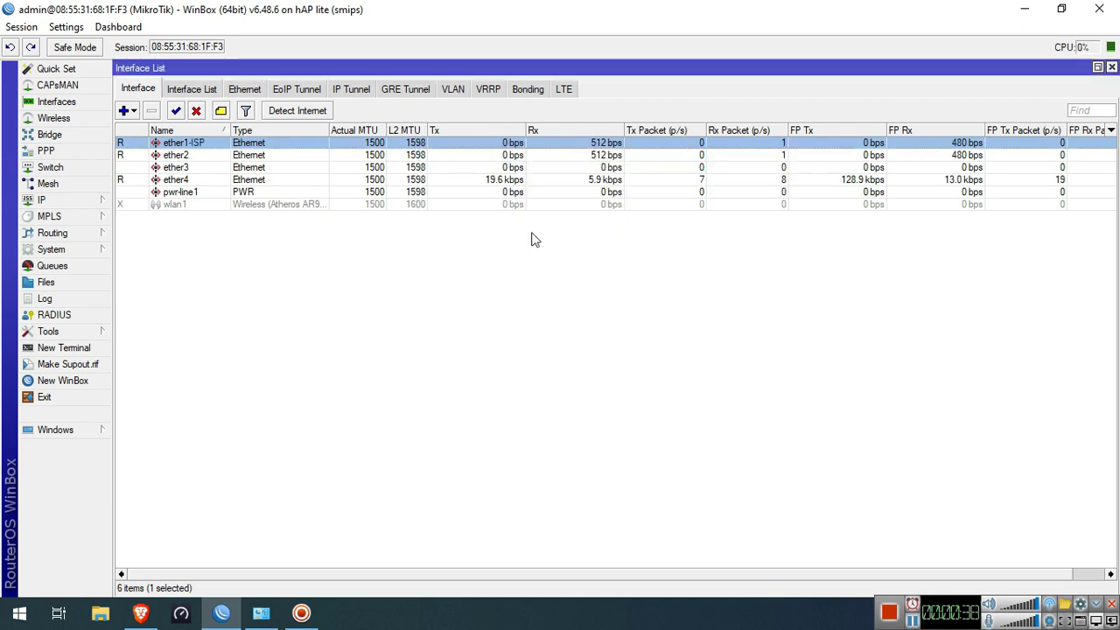
{"action": "double_click", "coordinate": [253, 155]}
{"action": "left_click", "coordinate": [604, 200]}
{"action": "type", "text": "-ISP"}
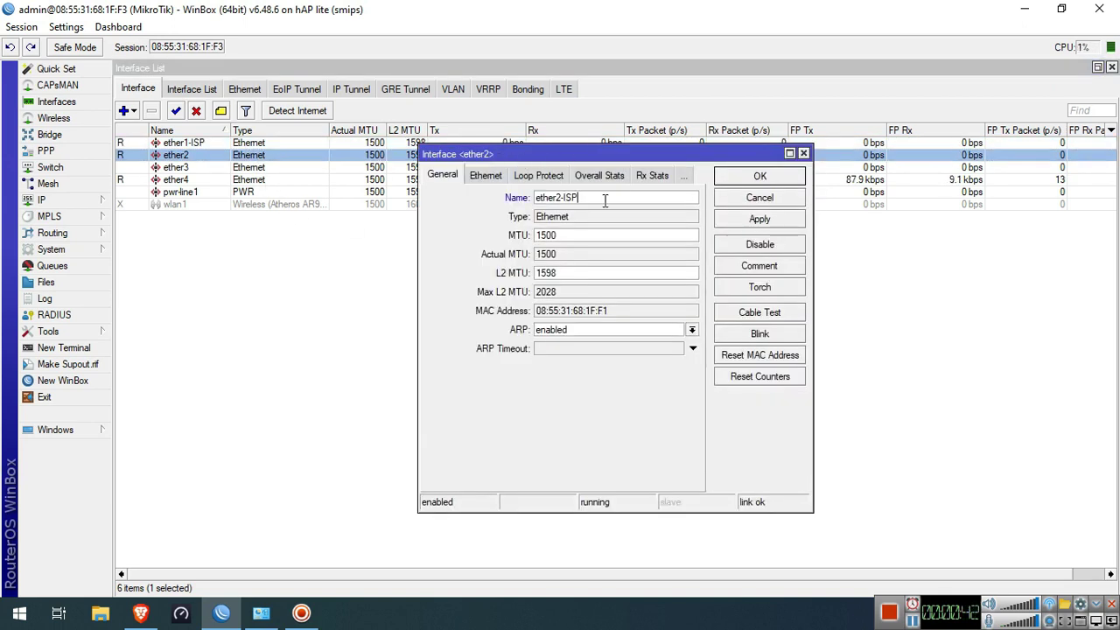
{"action": "type", "text": "2"}
{"action": "left_click", "coordinate": [760, 176]}
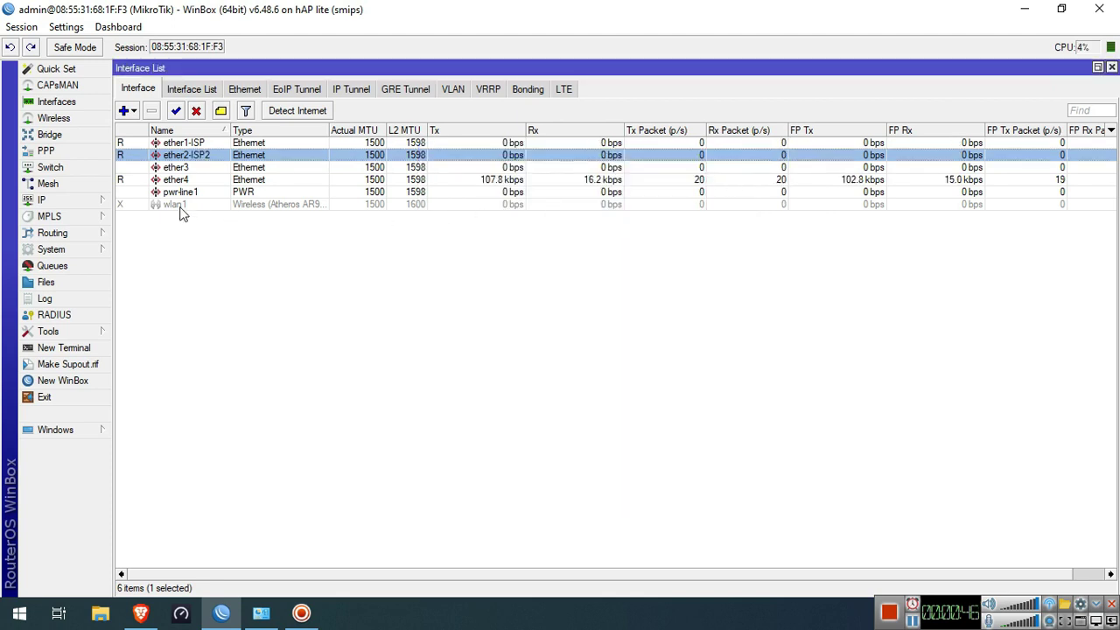
Add a PPPoE client named ether1-isp-pppoe running over ether1-ISP
{"action": "left_click", "coordinate": [51, 152]}
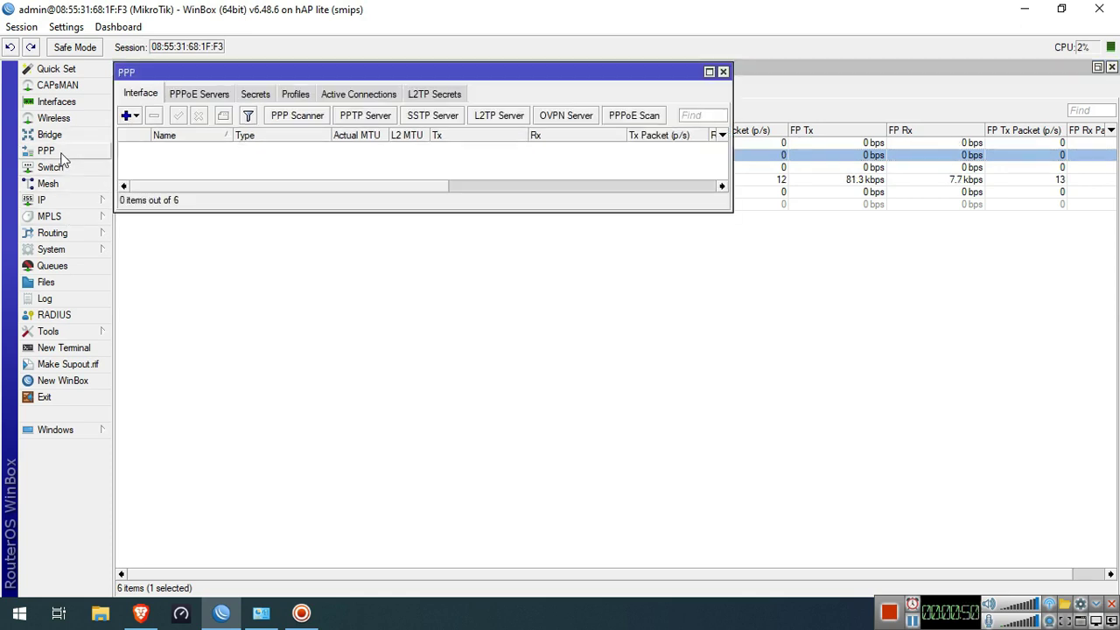
{"action": "left_click", "coordinate": [127, 121]}
{"action": "left_click", "coordinate": [167, 331]}
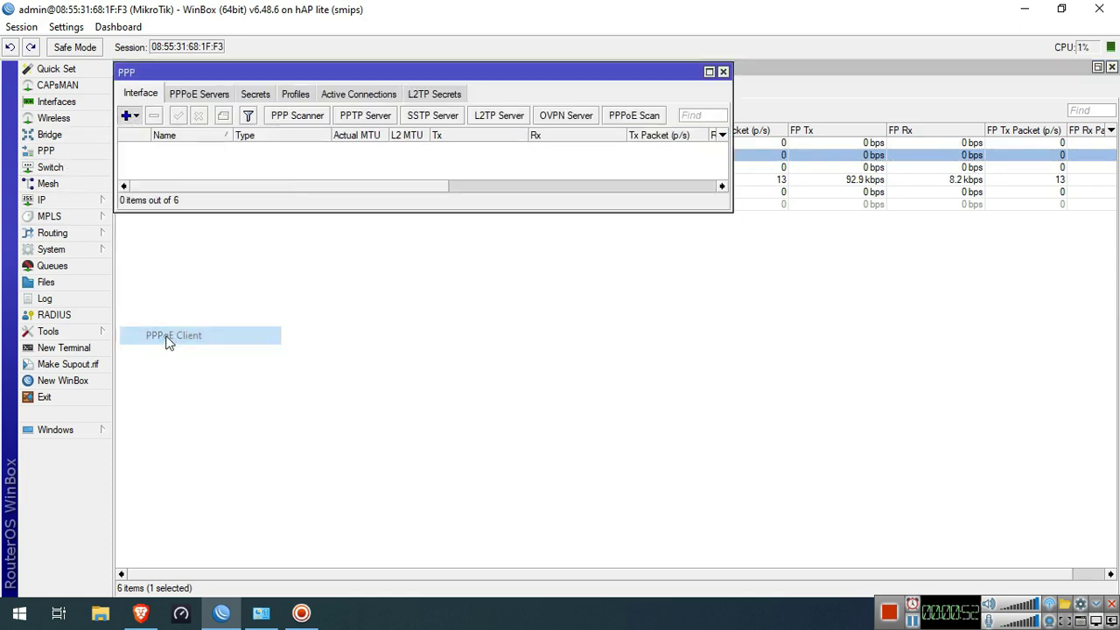
{"action": "left_click", "coordinate": [740, 177]}
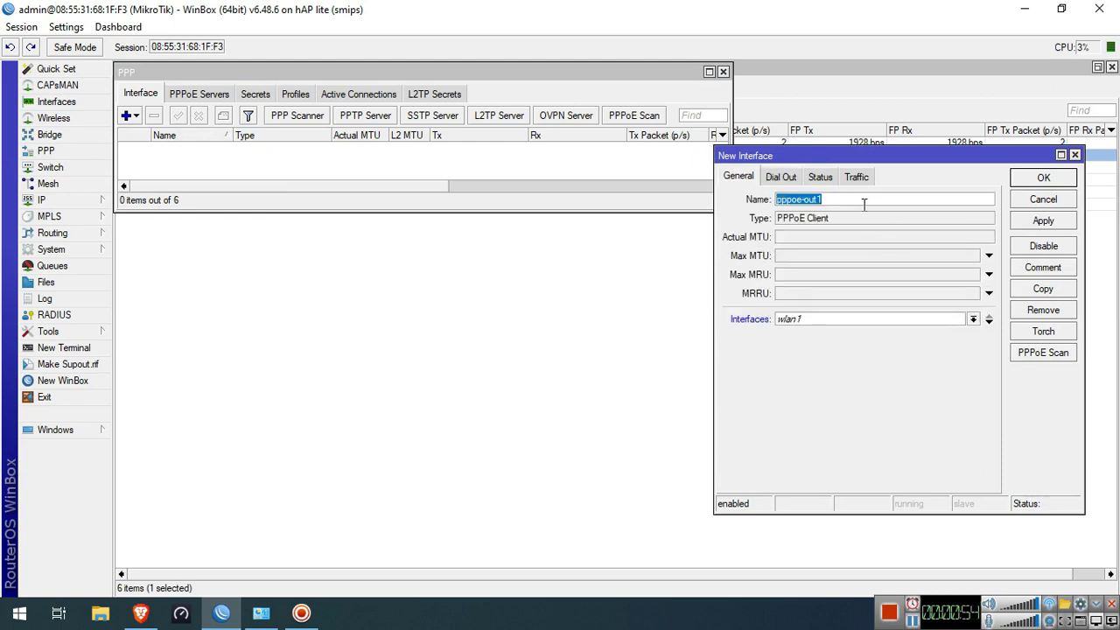
{"action": "left_click", "coordinate": [779, 200]}
{"action": "type", "text": "ether1"}
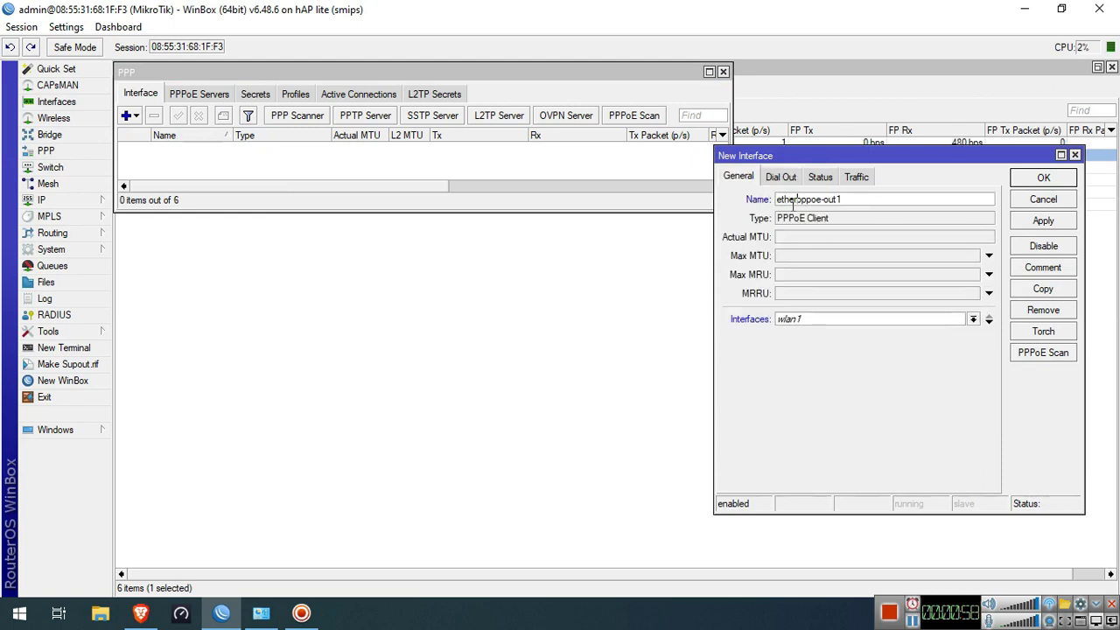
{"action": "type", "text": "-isp-"}
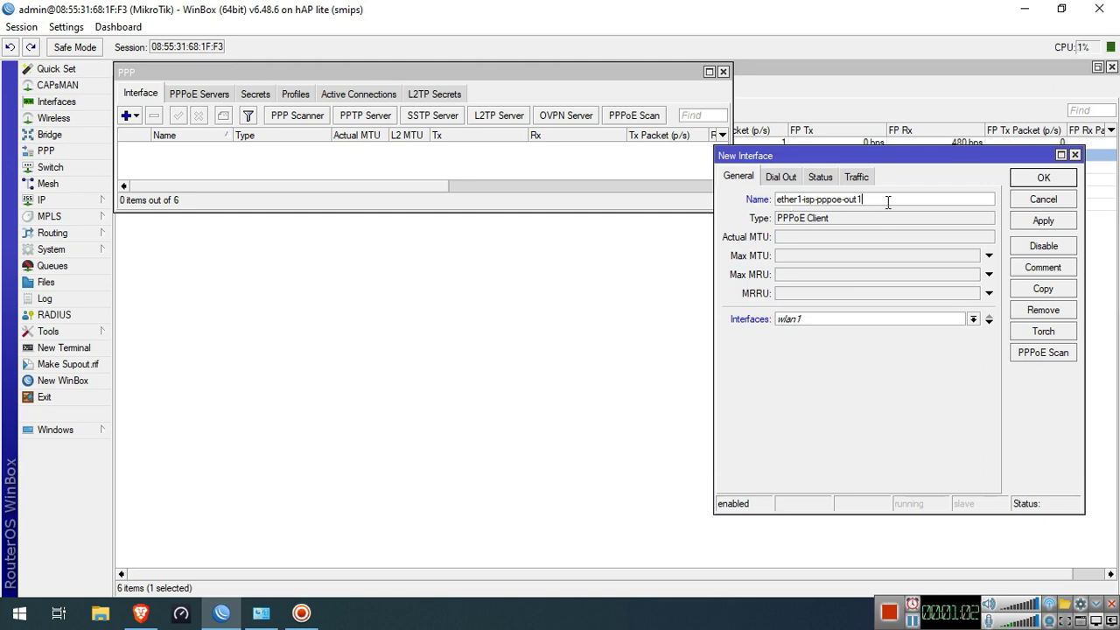
{"action": "left_click", "coordinate": [881, 323]}
{"action": "left_click", "coordinate": [882, 317]}
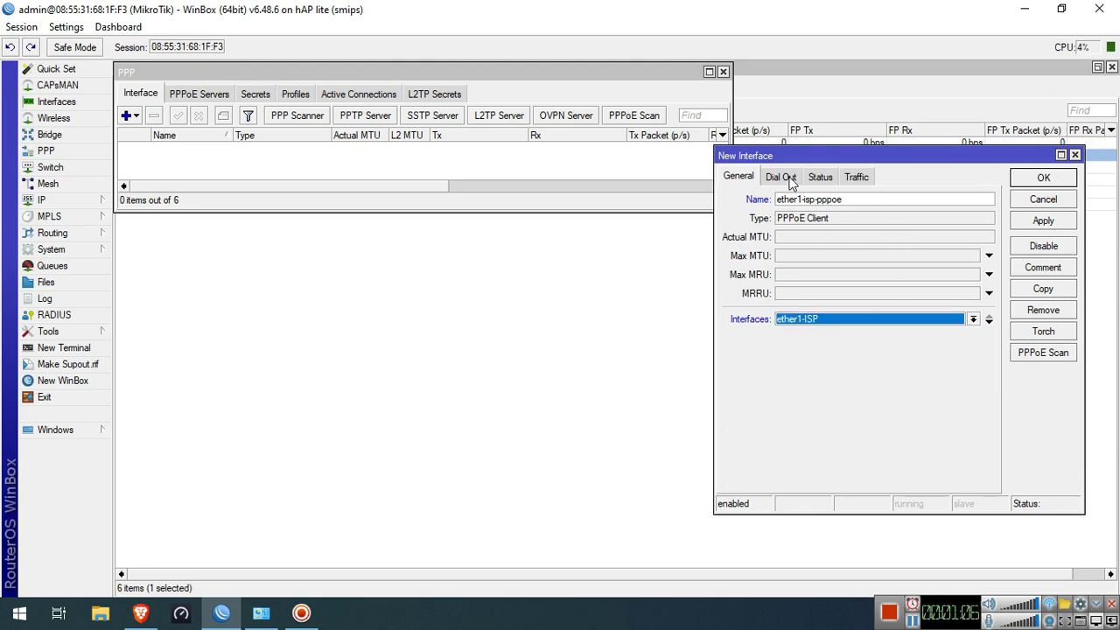
Enter the dial-out user name and password, disable Add Default Route, and save
{"action": "left_click", "coordinate": [792, 178]}
{"action": "left_click", "coordinate": [850, 245]}
{"action": "type", "text": "test1"}
{"action": "left_click", "coordinate": [851, 263]}
{"action": "type", "text": "test"}
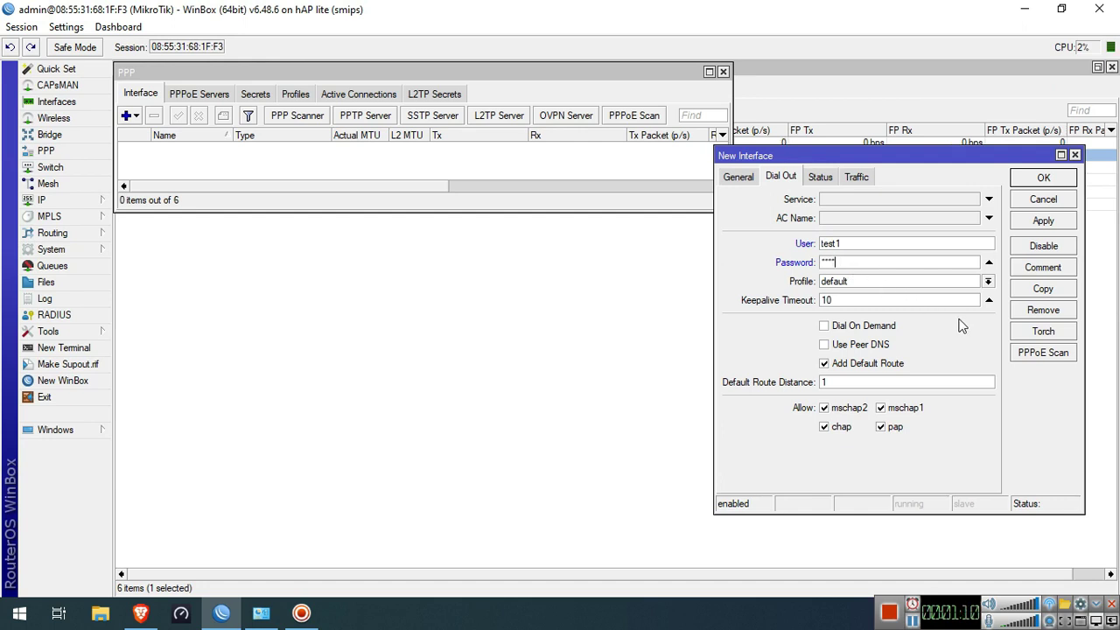
{"action": "left_click", "coordinate": [882, 367]}
{"action": "left_click", "coordinate": [1042, 222]}
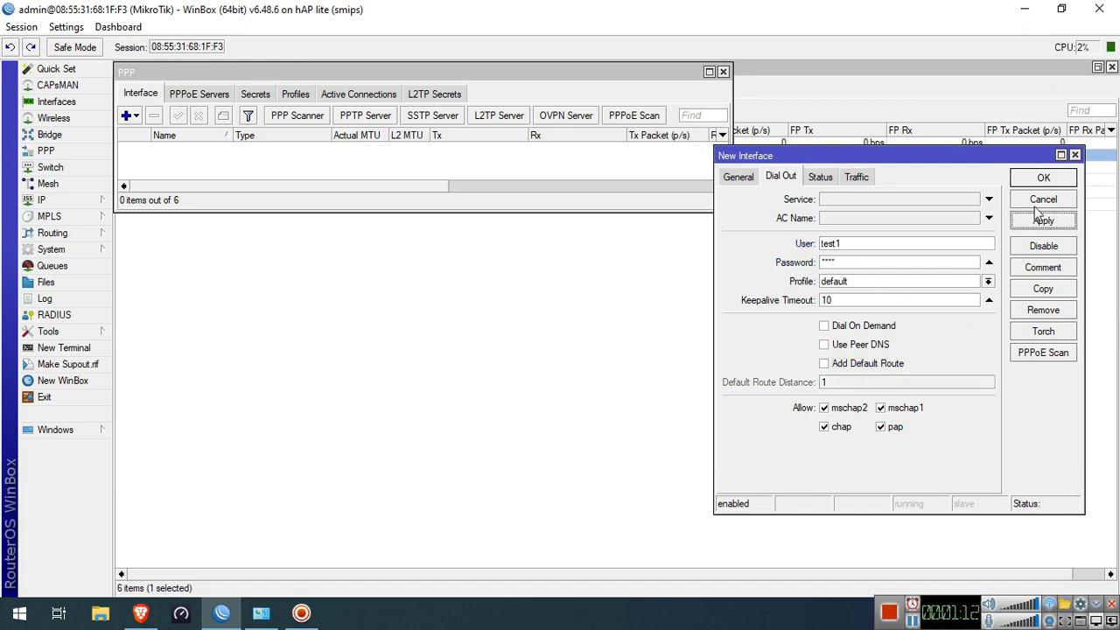
{"action": "left_click", "coordinate": [1043, 177]}
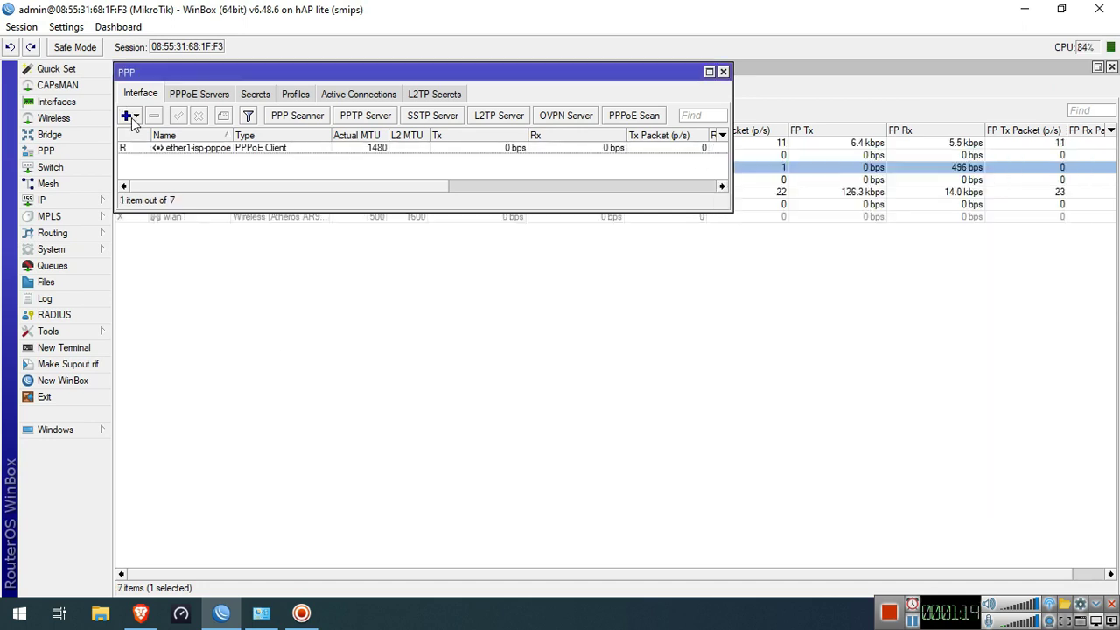
Add a second PPPoE client named ether2-isp-pppoe running over ether2-ISP2
{"action": "left_click", "coordinate": [130, 115]}
{"action": "left_click", "coordinate": [175, 335]}
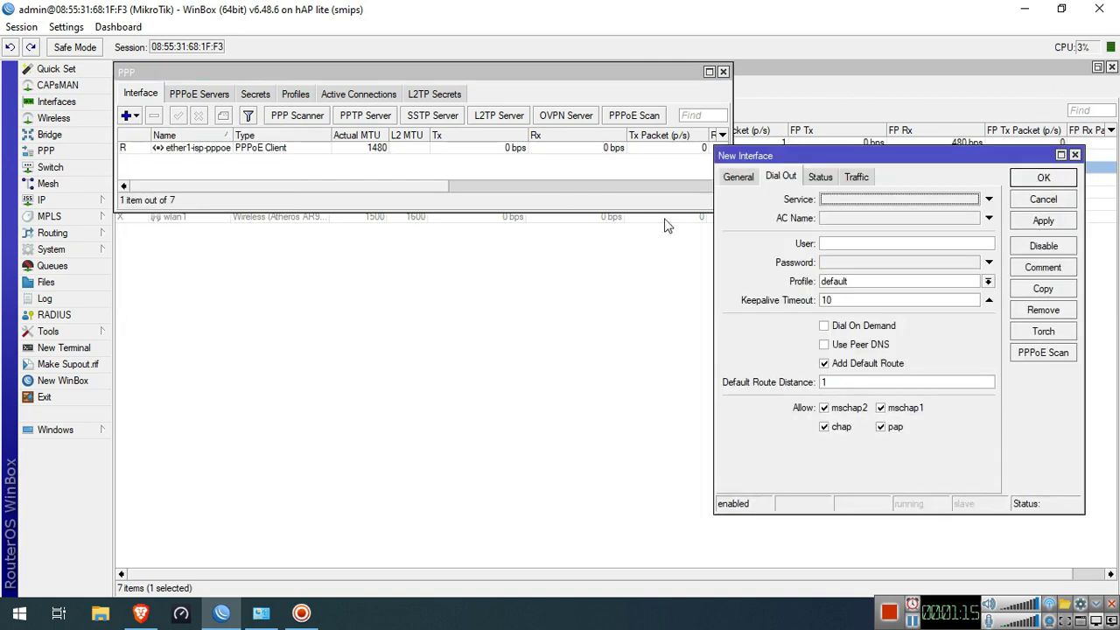
{"action": "left_click", "coordinate": [738, 176]}
{"action": "left_click", "coordinate": [777, 201]}
{"action": "type", "text": "eterhpppoe-out1"}
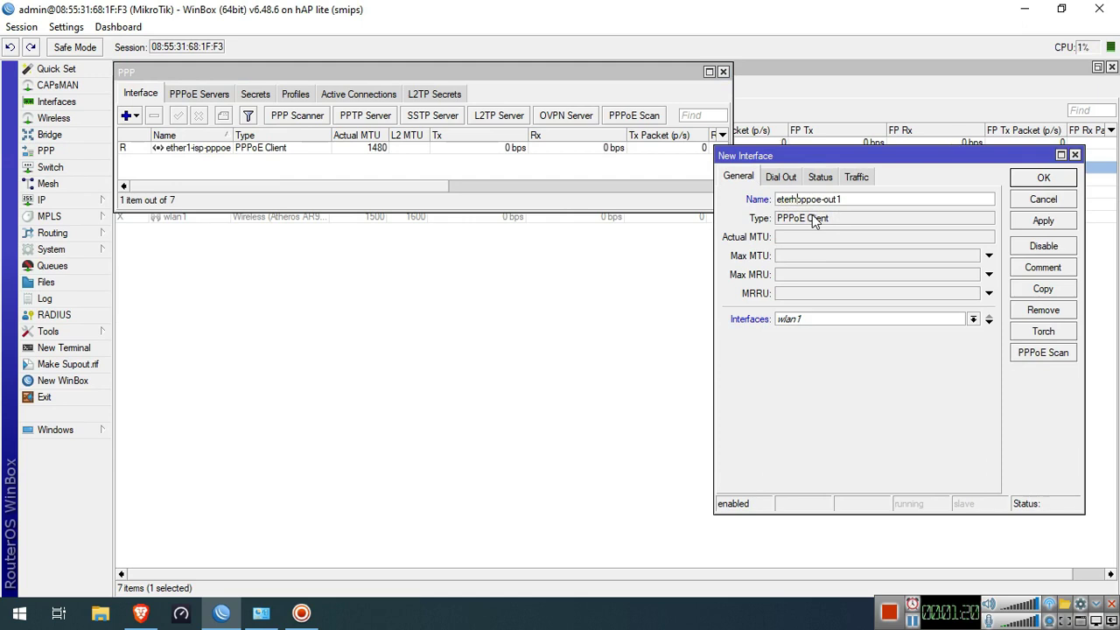
{"action": "key", "text": "BackSpace"}
{"action": "key", "text": "BackSpace"}
{"action": "key", "text": "BackSpace"}
{"action": "type", "text": "her2-isp-"}
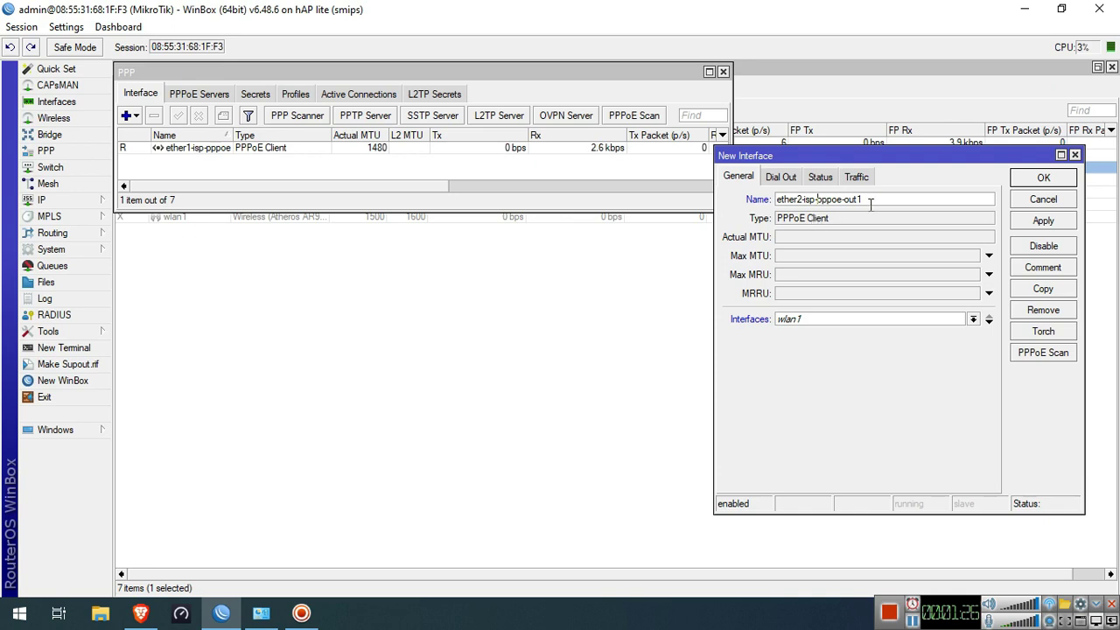
{"action": "key", "text": "BackSpace"}
{"action": "key", "text": "BackSpace"}
{"action": "key", "text": "BackSpace"}
{"action": "key", "text": "BackSpace"}
{"action": "left_click", "coordinate": [871, 318]}
{"action": "left_click", "coordinate": [866, 347]}
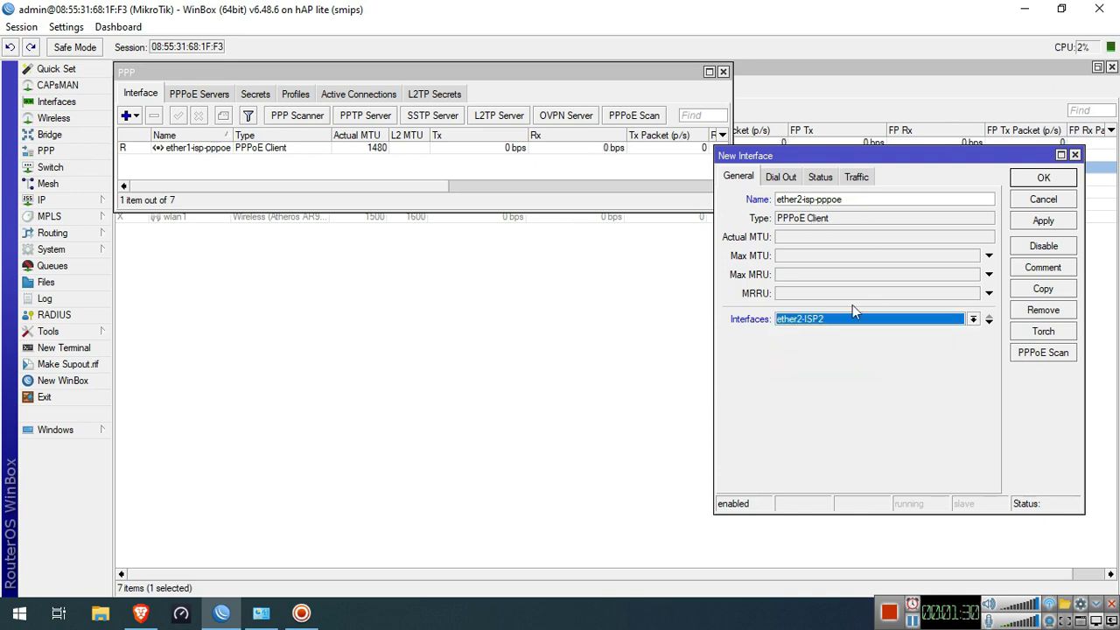
Fill in its dial-out user name and password, disable Add Default Route, save, and close PPP
{"action": "left_click", "coordinate": [783, 178]}
{"action": "left_click", "coordinate": [837, 242]}
{"action": "type", "text": "test2"}
{"action": "left_click", "coordinate": [849, 261]}
{"action": "type", "text": "test"}
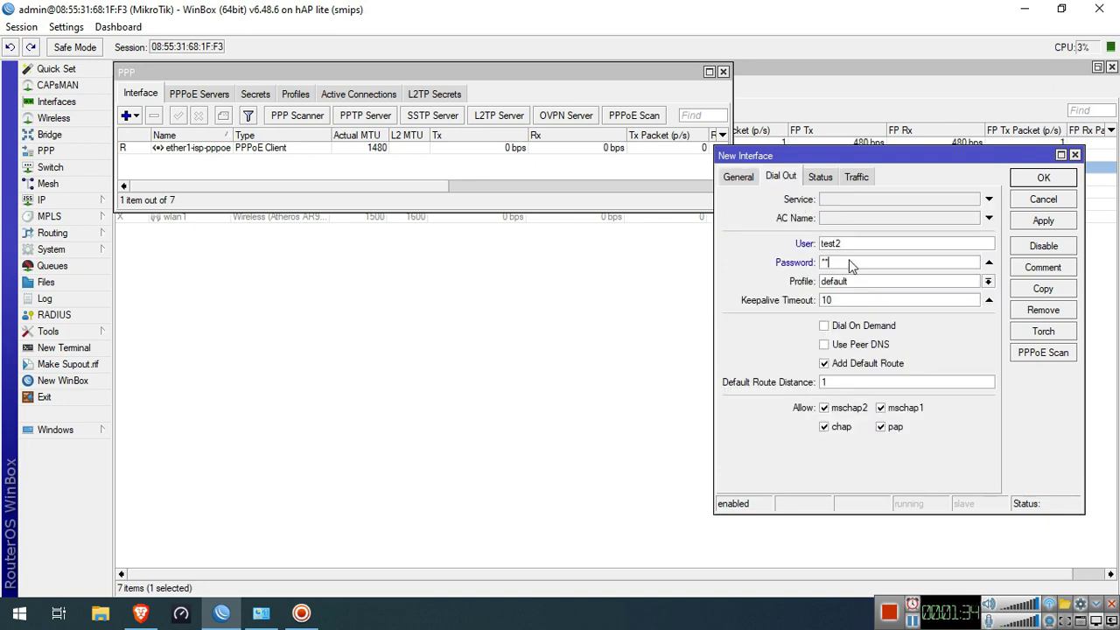
{"action": "left_click", "coordinate": [872, 364]}
{"action": "left_click", "coordinate": [1041, 223]}
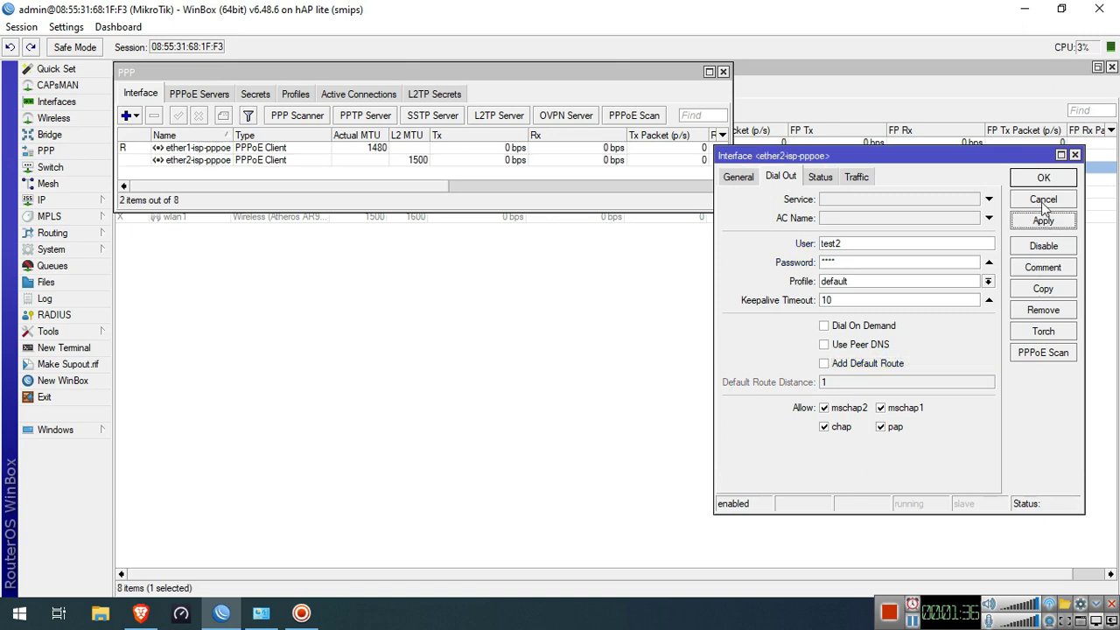
{"action": "left_click", "coordinate": [1045, 179]}
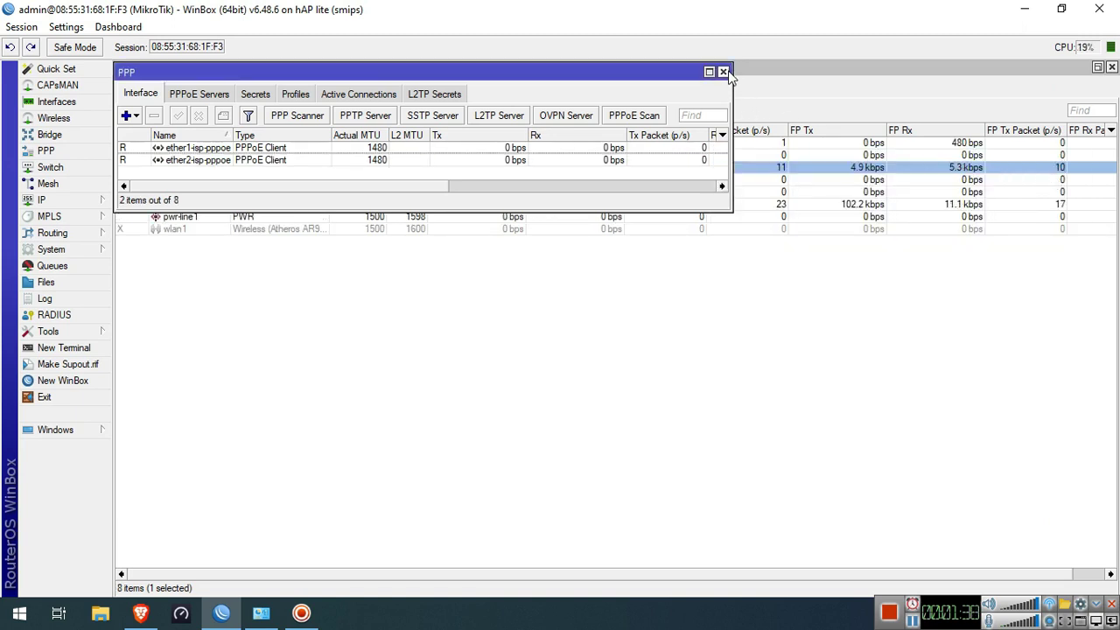
{"action": "left_click", "coordinate": [722, 71]}
Set DNS servers 8.8.8.8 and 8.8.4.4 and allow remote requests
{"action": "left_click", "coordinate": [65, 197]}
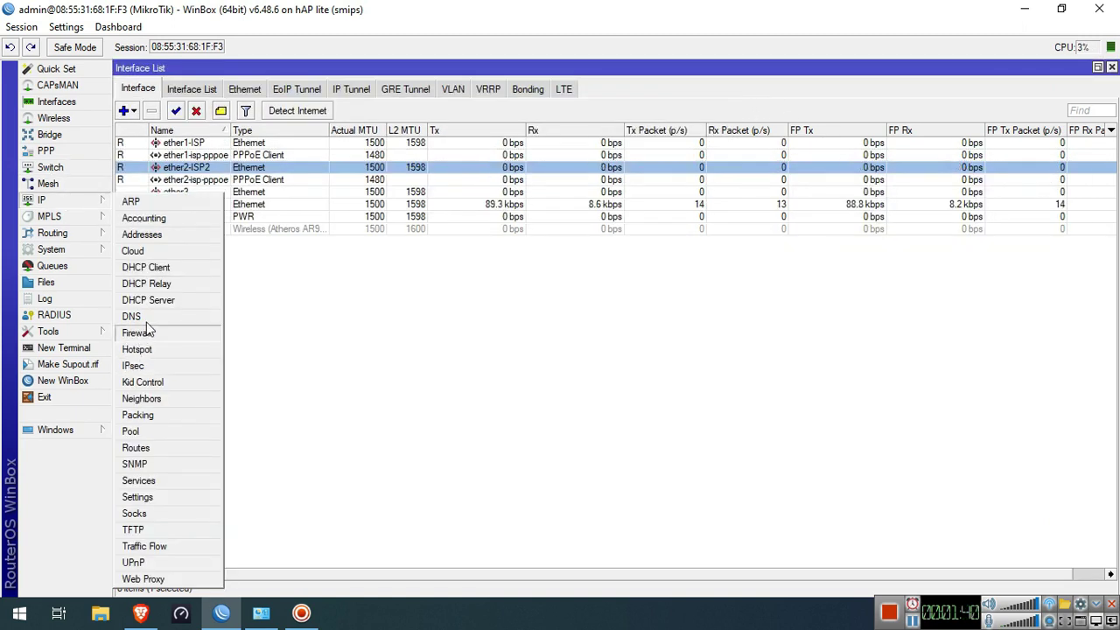
{"action": "left_click", "coordinate": [133, 316]}
{"action": "left_click", "coordinate": [618, 296]}
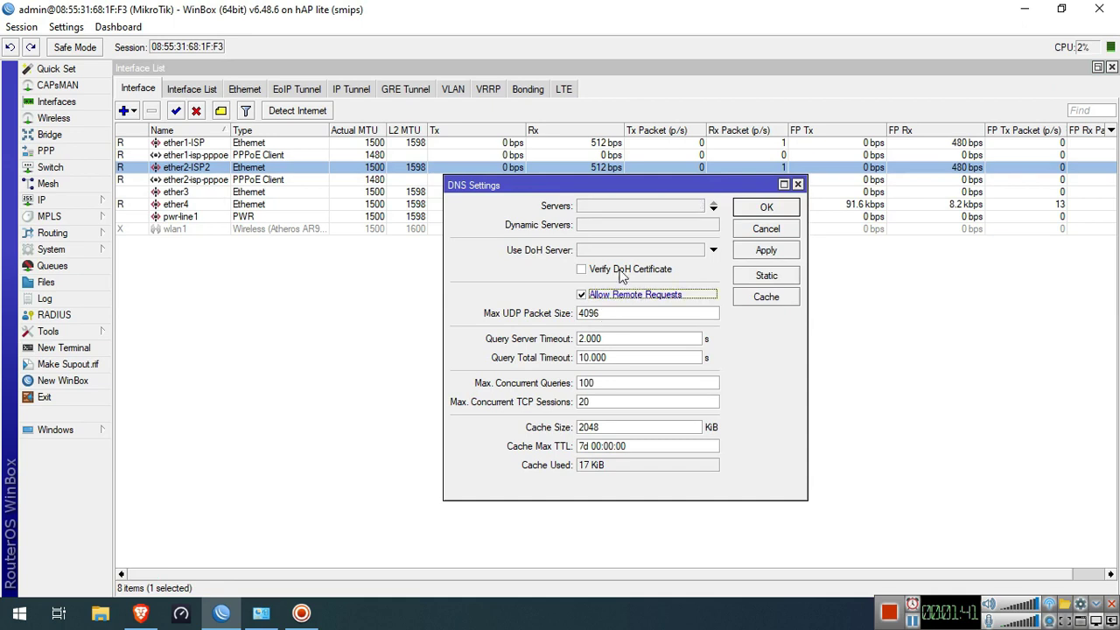
{"action": "left_click", "coordinate": [637, 207]}
{"action": "type", "text": "8.8.8.8"}
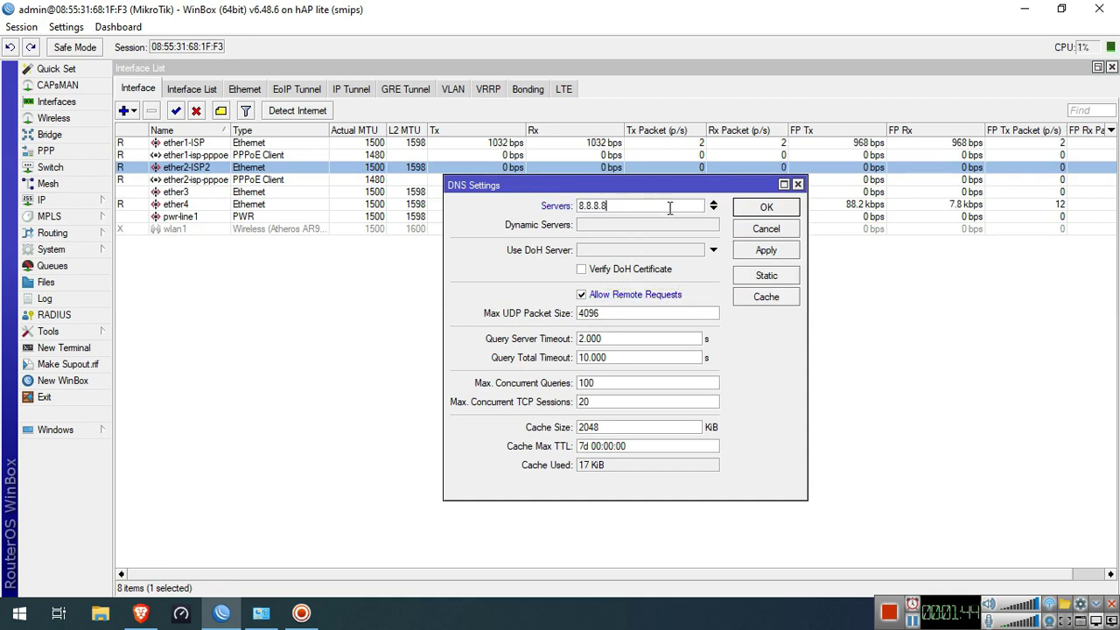
{"action": "left_click", "coordinate": [713, 209]}
{"action": "type", "text": "8.8.4.4"}
{"action": "left_click", "coordinate": [766, 208]}
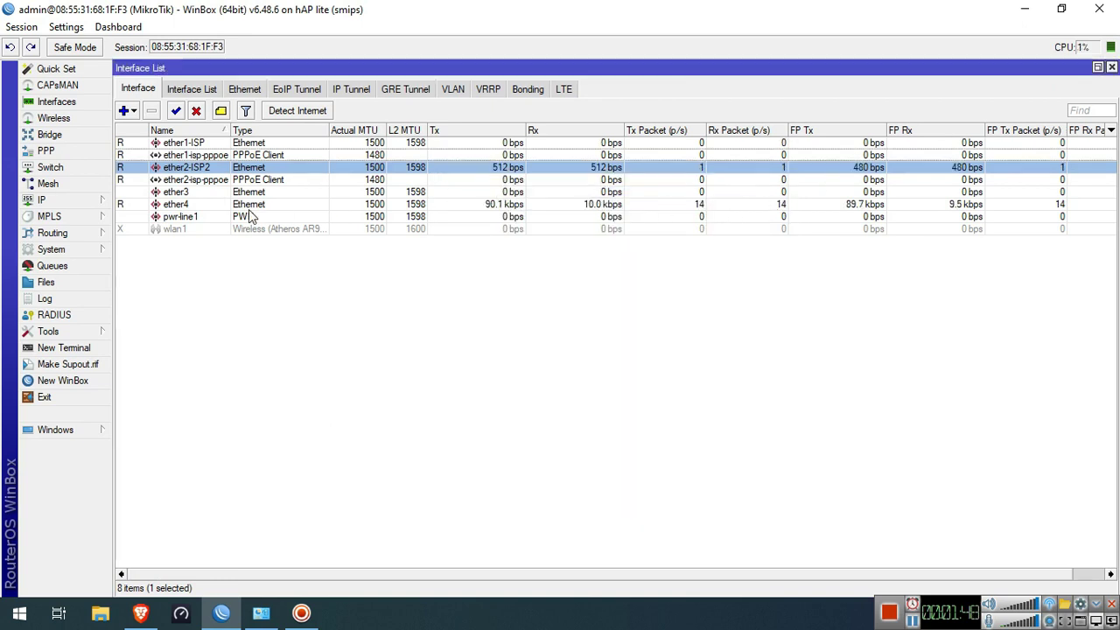
{"action": "left_click", "coordinate": [91, 200]}
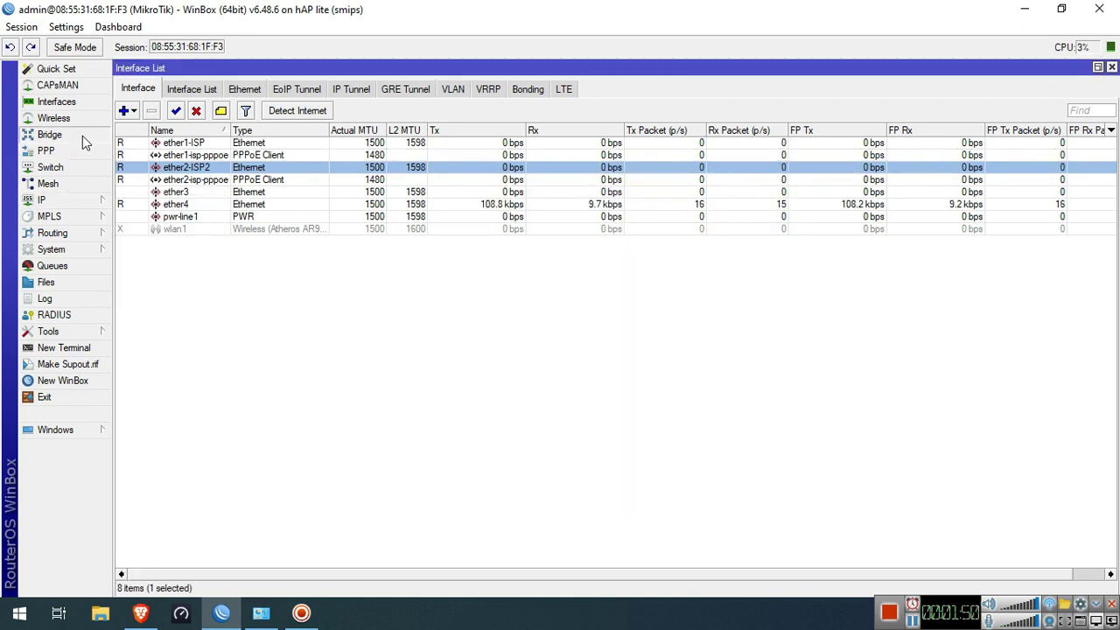
Create a new bridge named bridge-lan
{"action": "left_click", "coordinate": [82, 136]}
{"action": "left_click", "coordinate": [136, 308]}
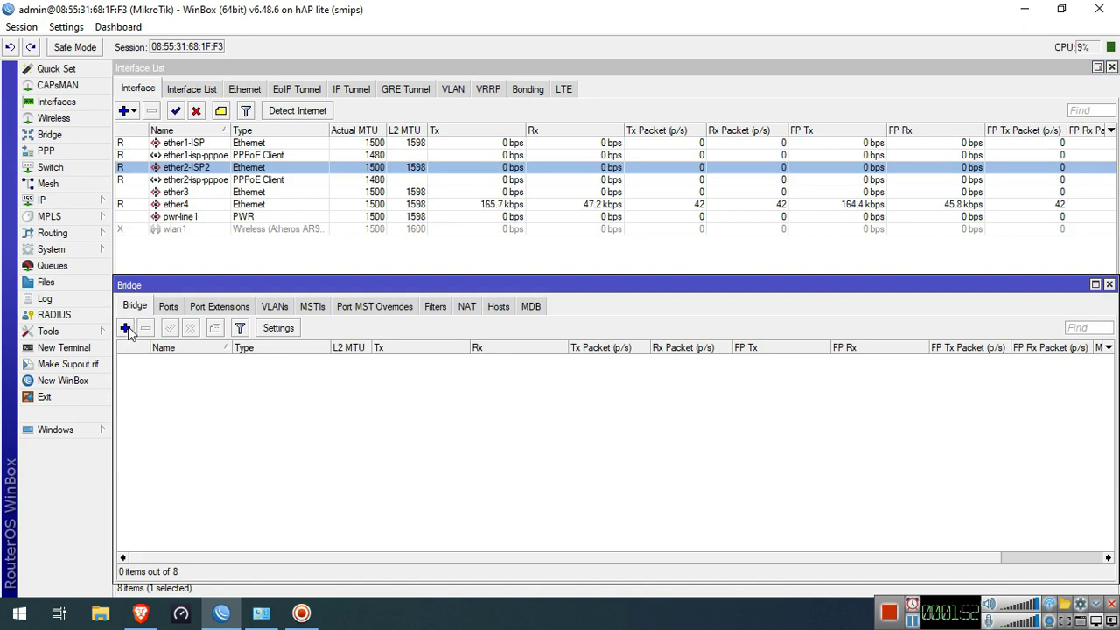
{"action": "left_click", "coordinate": [125, 328]}
{"action": "key", "text": "BackSpace"}
{"action": "type", "text": "e-lan"}
{"action": "left_click", "coordinate": [759, 178]}
Add ether3 and ether4 as bridge-lan ports and close the Bridge window
{"action": "left_click", "coordinate": [168, 306]}
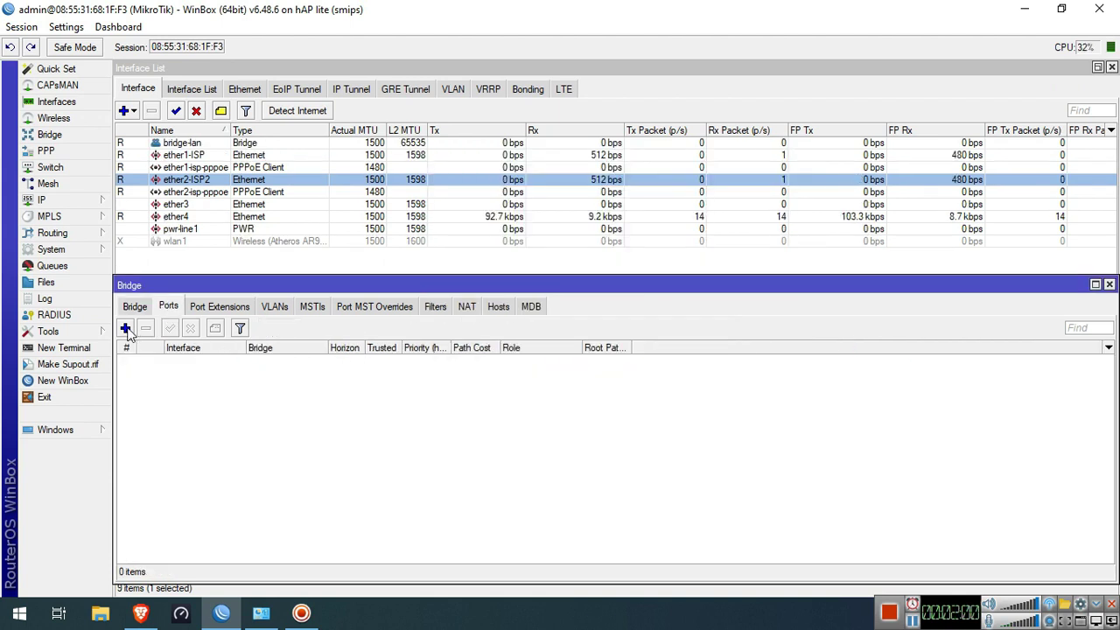
{"action": "left_click", "coordinate": [126, 329]}
{"action": "left_click", "coordinate": [586, 236]}
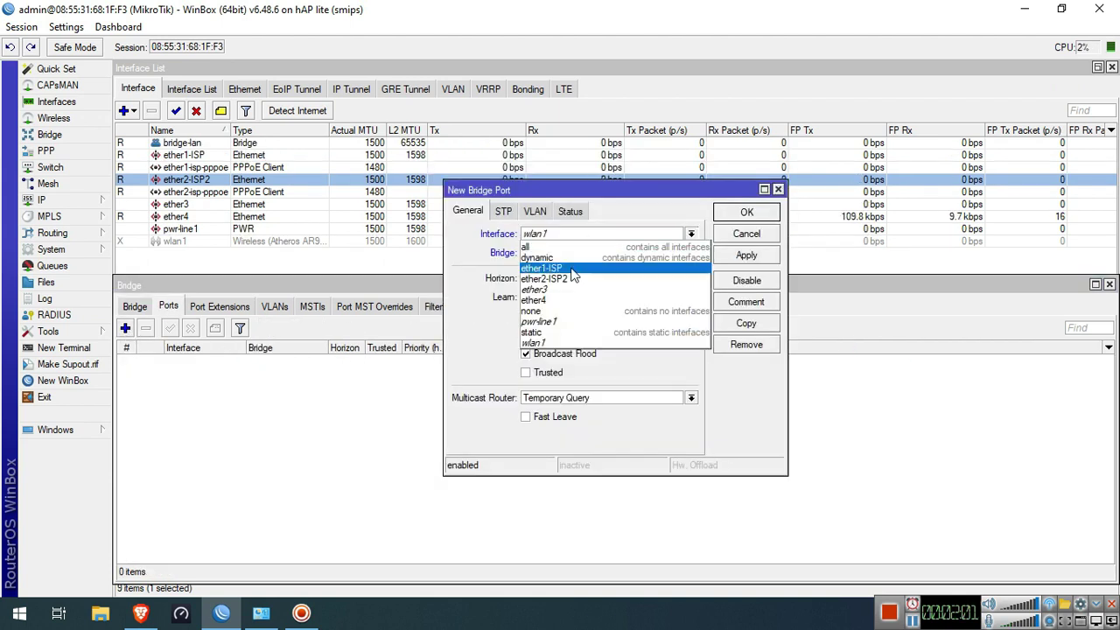
{"action": "left_click", "coordinate": [564, 291]}
{"action": "left_click", "coordinate": [746, 213]}
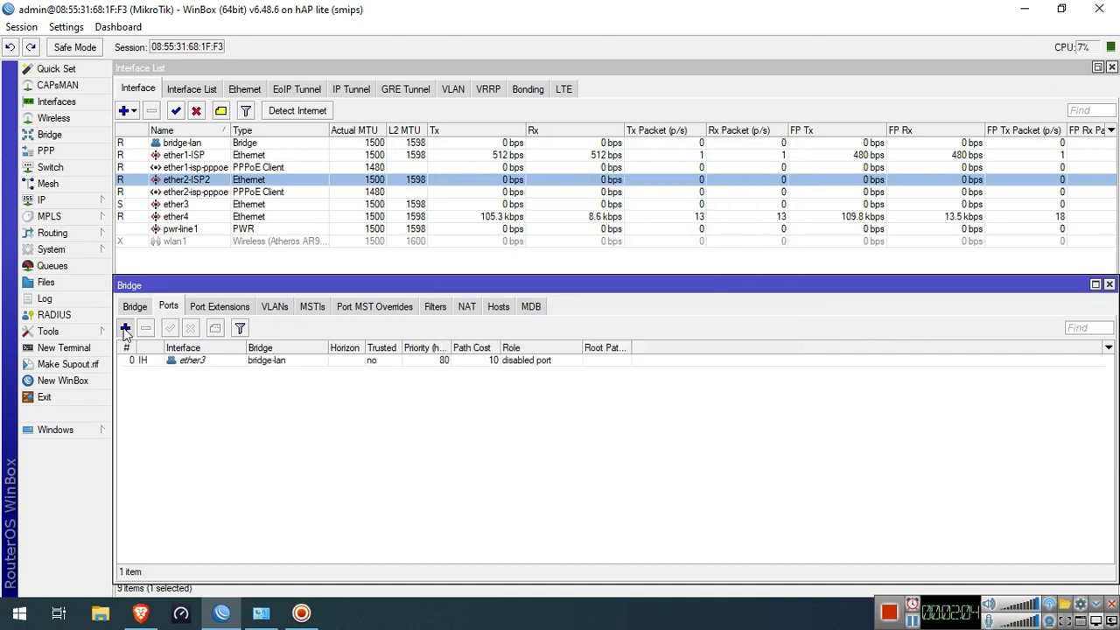
{"action": "left_click", "coordinate": [125, 329]}
{"action": "left_click", "coordinate": [584, 236]}
{"action": "left_click", "coordinate": [560, 303]}
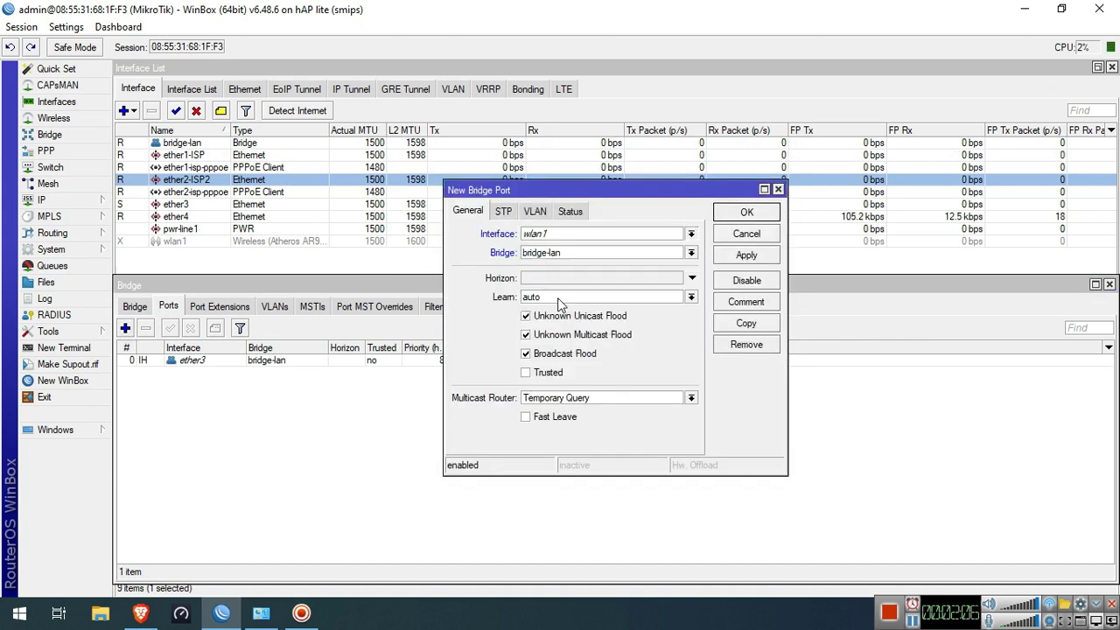
{"action": "left_click", "coordinate": [746, 213]}
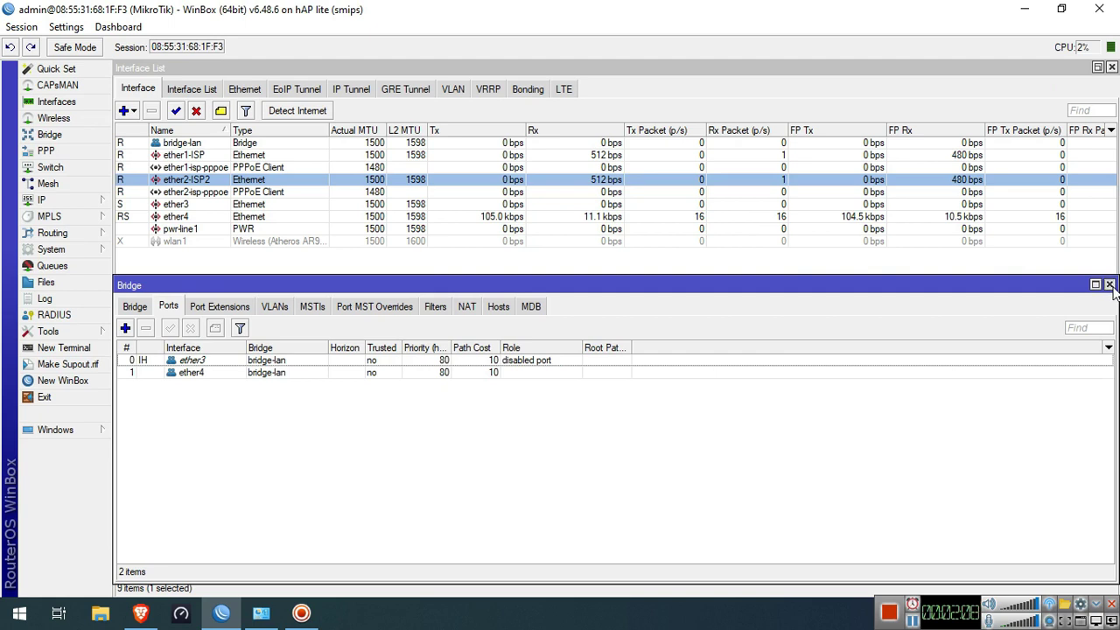
{"action": "left_click", "coordinate": [1108, 284]}
Assign 192.168.88.1/24 to bridge-lan and close the address list
{"action": "left_click", "coordinate": [81, 207]}
{"action": "left_click", "coordinate": [144, 233]}
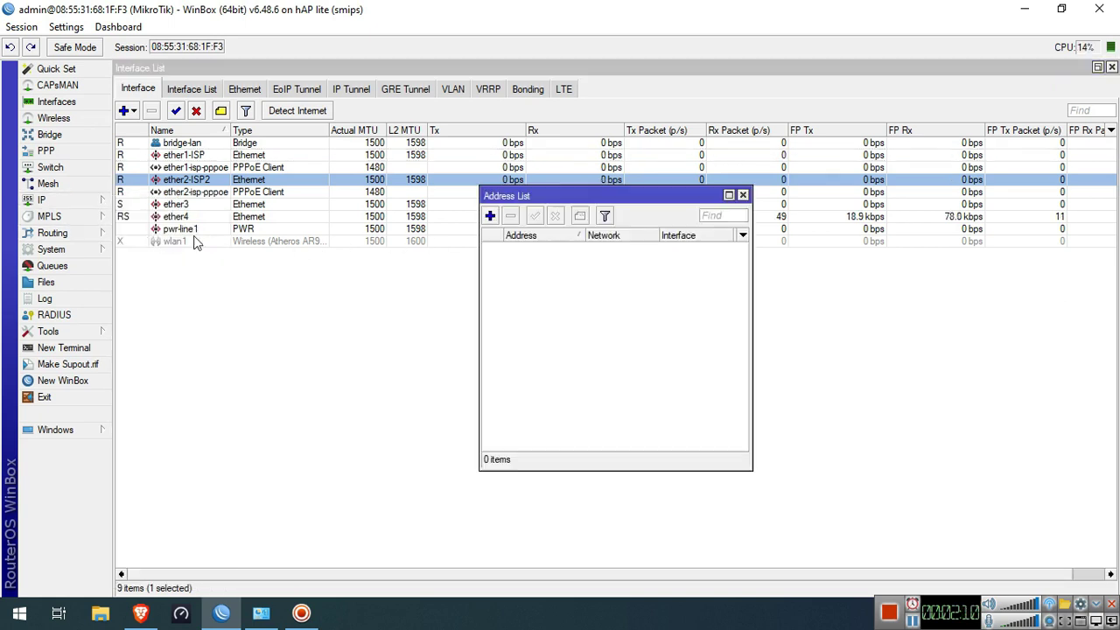
{"action": "left_click", "coordinate": [490, 216]}
{"action": "left_click", "coordinate": [652, 299]}
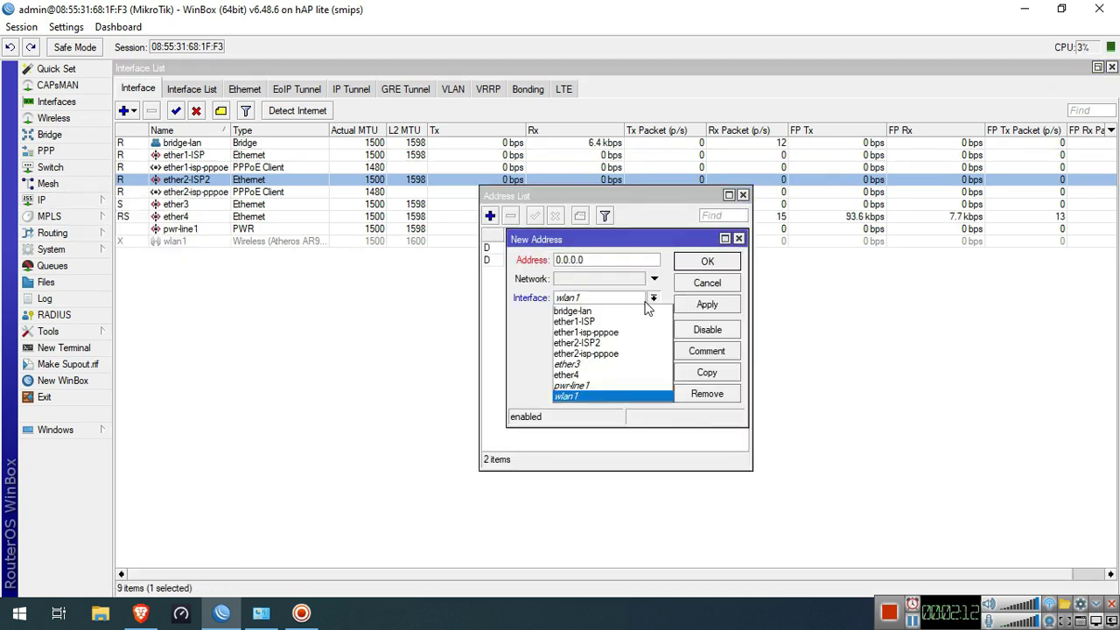
{"action": "left_click", "coordinate": [632, 312]}
{"action": "left_click", "coordinate": [620, 261]}
{"action": "type", "text": "192.168.88.0/"}
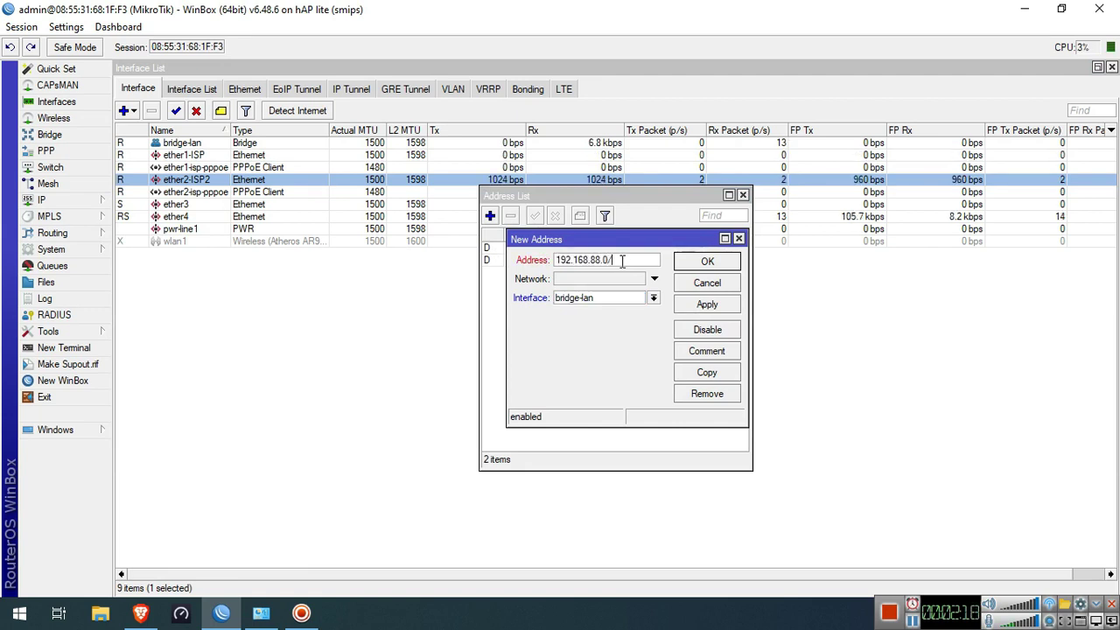
{"action": "key", "text": "BackSpace"}
{"action": "key", "text": "BackSpace"}
{"action": "type", "text": "1/24"}
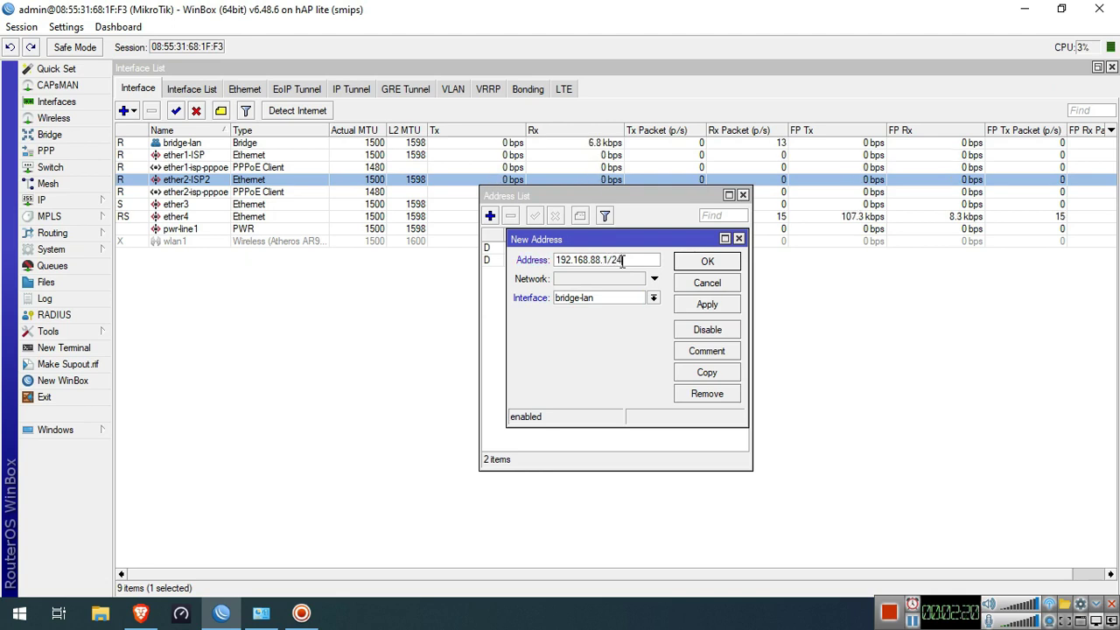
{"action": "left_click", "coordinate": [707, 303]}
{"action": "left_click", "coordinate": [709, 262]}
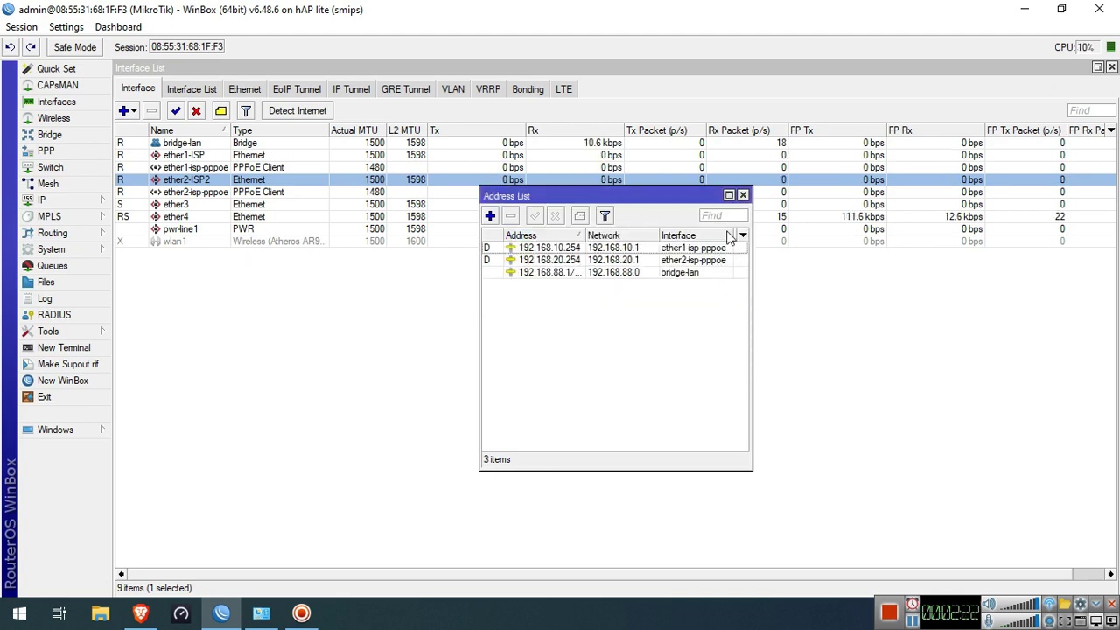
{"action": "left_click", "coordinate": [743, 195]}
{"action": "left_click", "coordinate": [79, 204]}
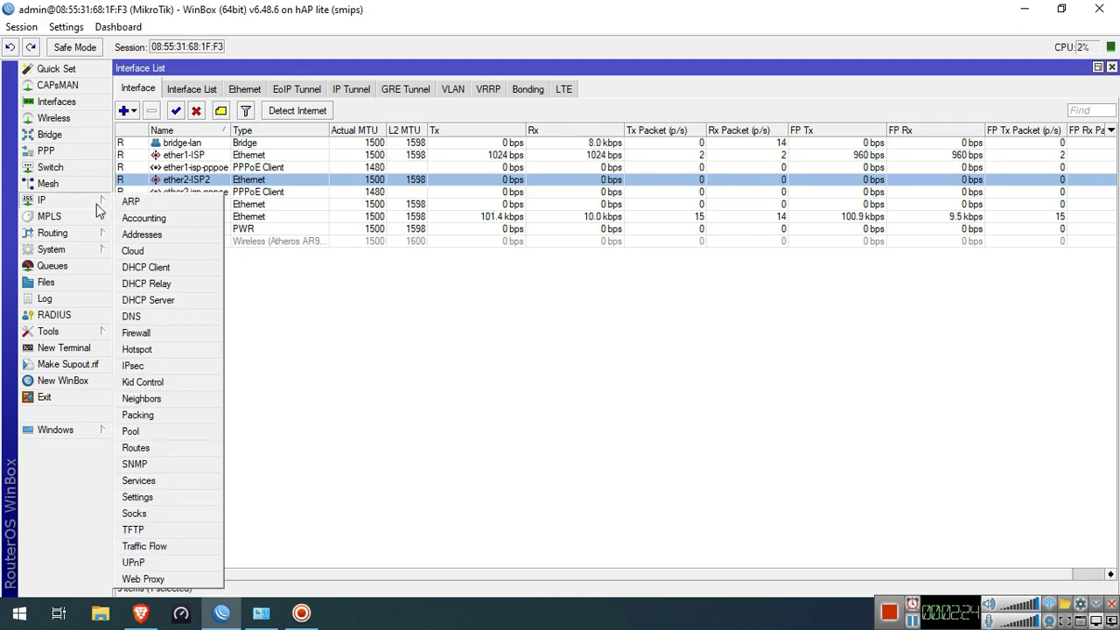
Run DHCP Setup on bridge-lan, accepting the default address space, gateway, pool and lease time
{"action": "left_click", "coordinate": [162, 300]}
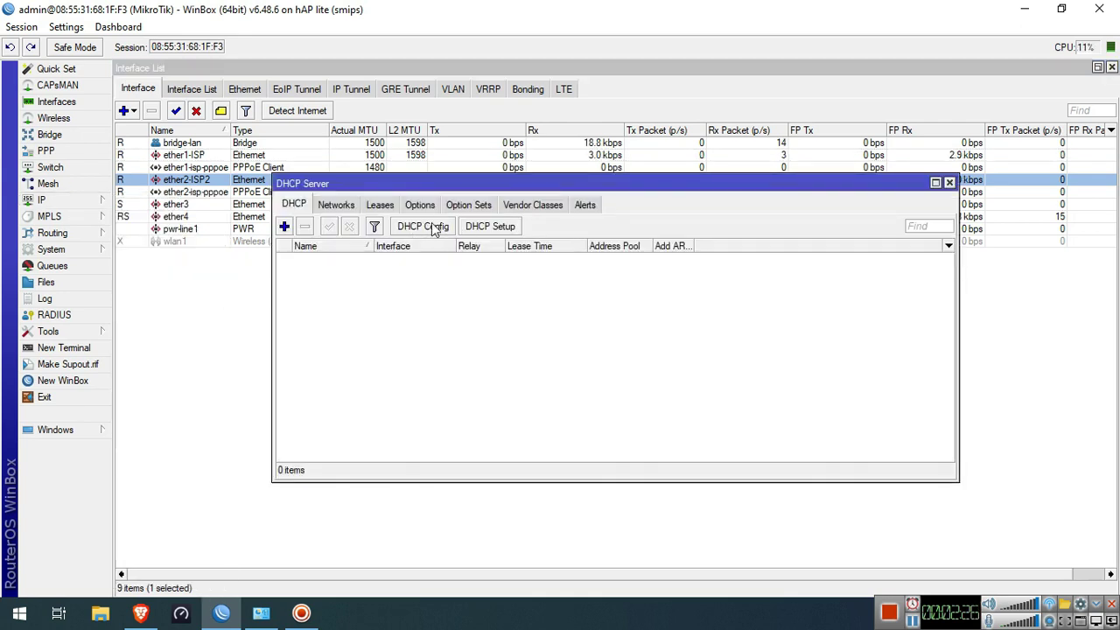
{"action": "left_click", "coordinate": [480, 229]}
{"action": "left_click", "coordinate": [672, 328]}
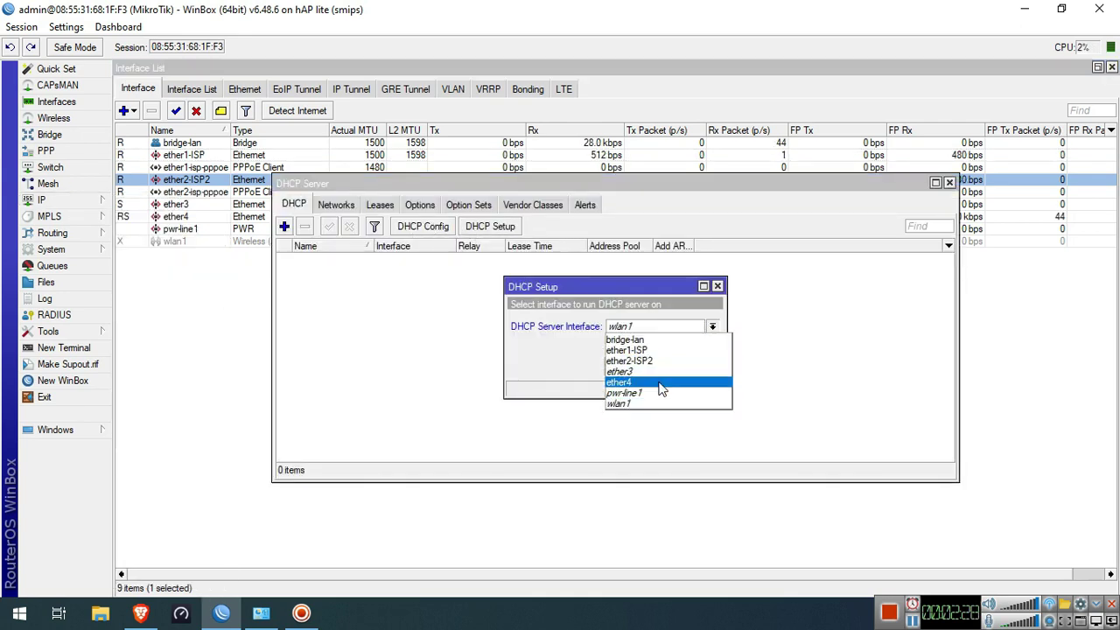
{"action": "left_click", "coordinate": [656, 341]}
{"action": "left_click", "coordinate": [656, 365]}
{"action": "left_click", "coordinate": [657, 365]}
{"action": "left_click", "coordinate": [656, 365]}
{"action": "left_click", "coordinate": [656, 366]}
{"action": "left_click", "coordinate": [656, 367]}
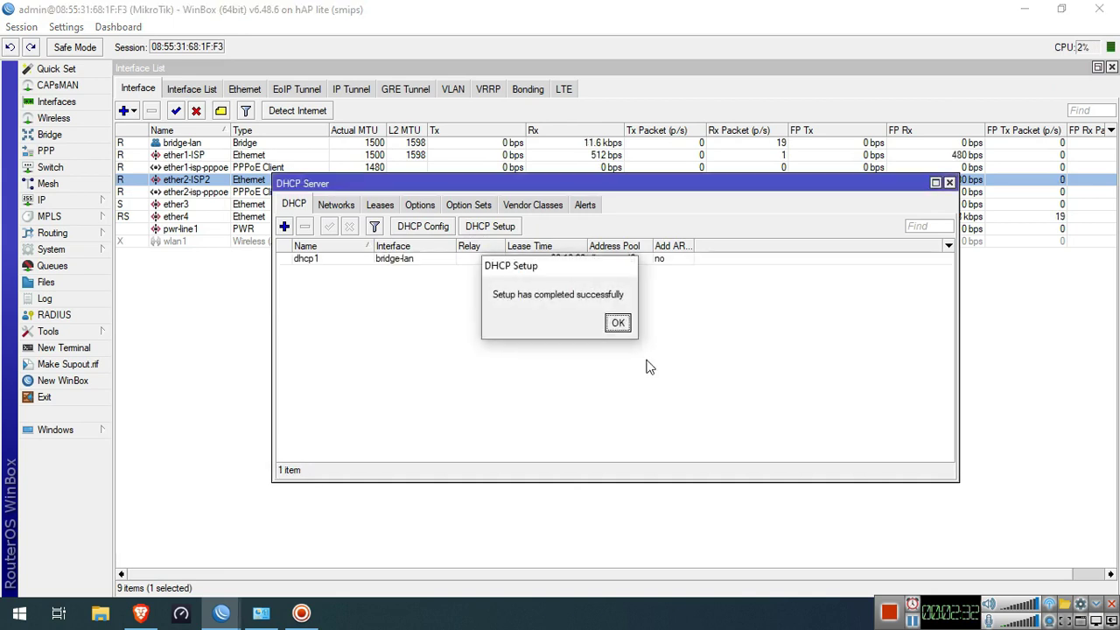
{"action": "left_click", "coordinate": [617, 321]}
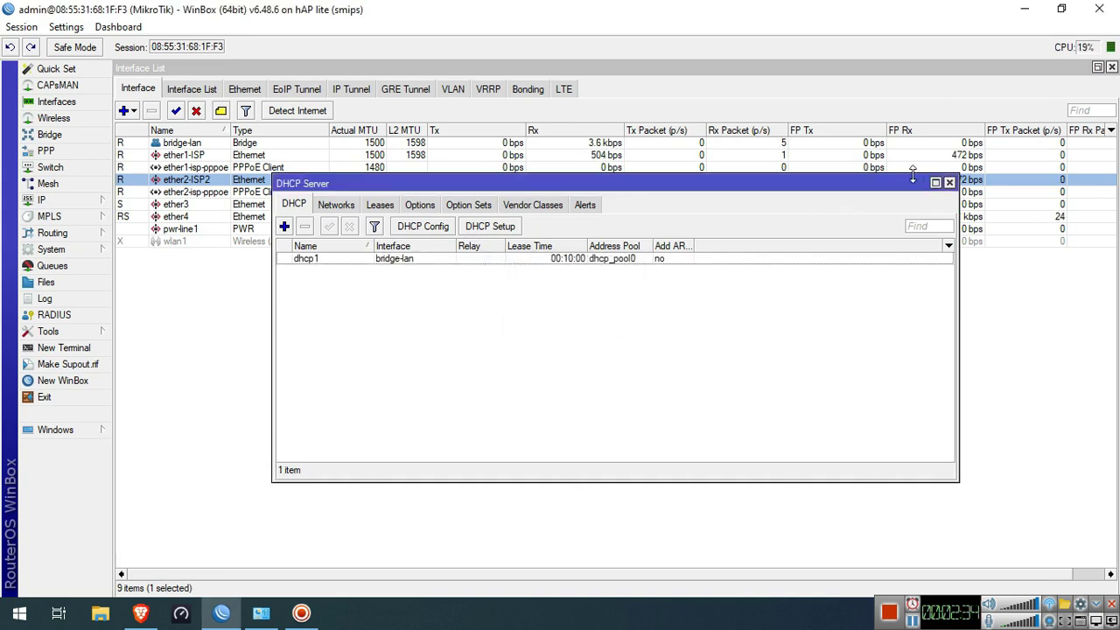
{"action": "left_click", "coordinate": [949, 183]}
{"action": "left_click", "coordinate": [61, 199]}
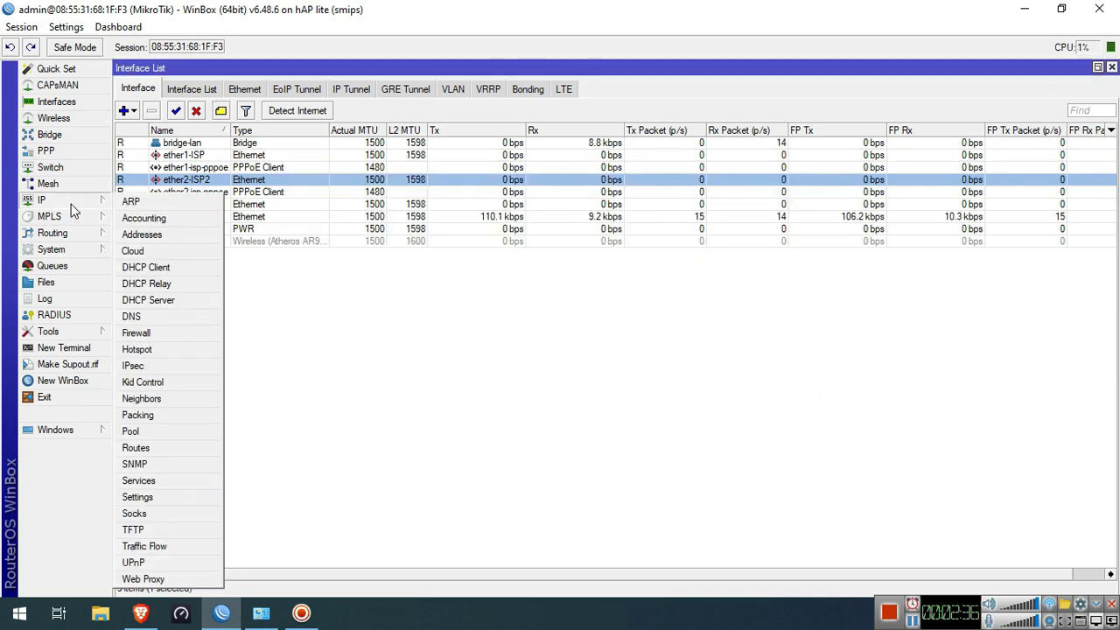
Add a srcnat masquerade rule with Out. Interface ether1-isp-pppoe
{"action": "left_click", "coordinate": [159, 334]}
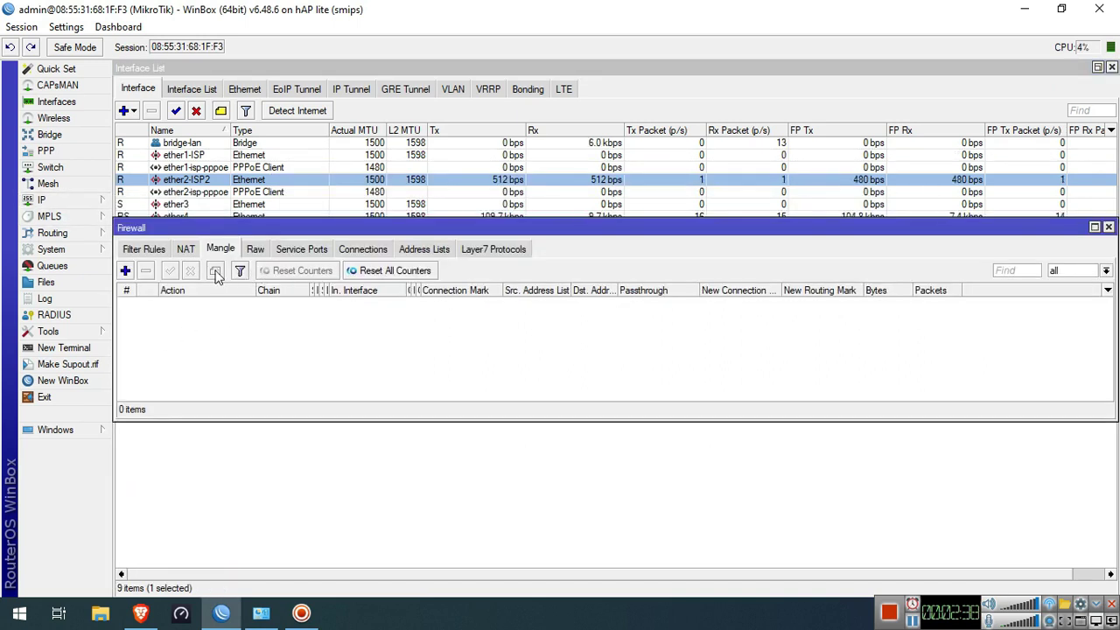
{"action": "left_click", "coordinate": [183, 249]}
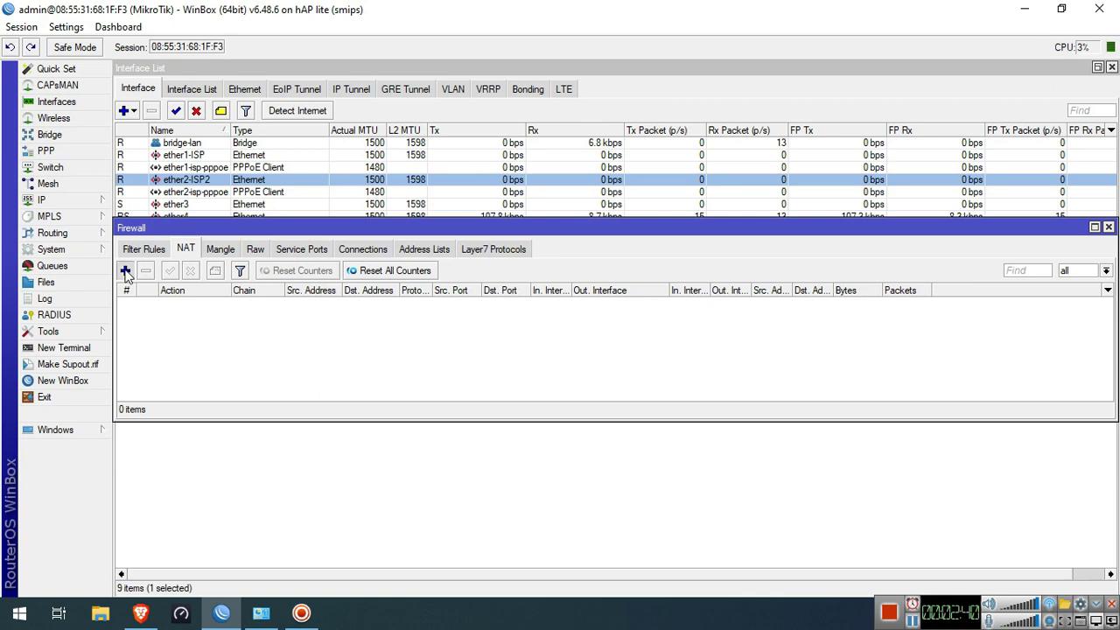
{"action": "left_click", "coordinate": [125, 270]}
{"action": "left_click", "coordinate": [490, 164]}
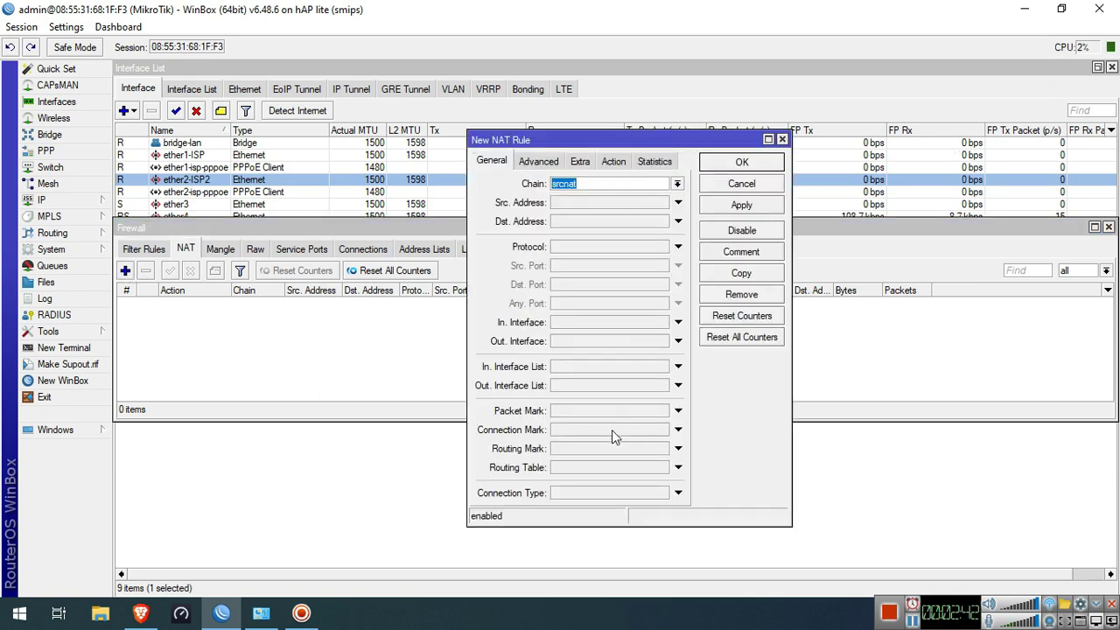
{"action": "left_click", "coordinate": [612, 161]}
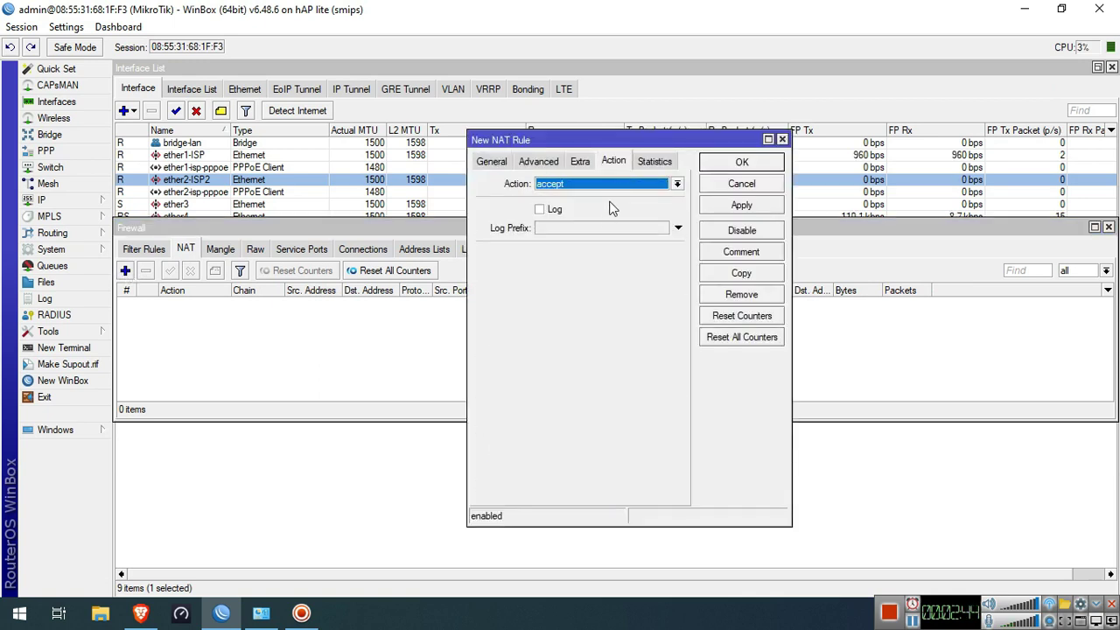
{"action": "left_click", "coordinate": [603, 183]}
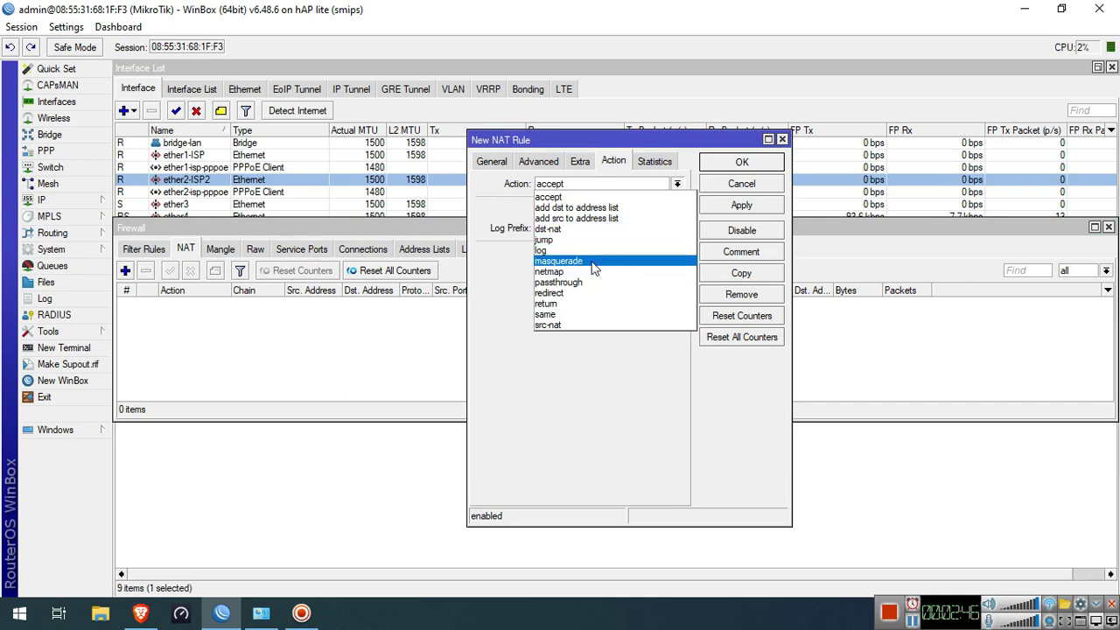
{"action": "left_click", "coordinate": [560, 261]}
{"action": "left_click", "coordinate": [492, 163]}
{"action": "left_click", "coordinate": [655, 341]}
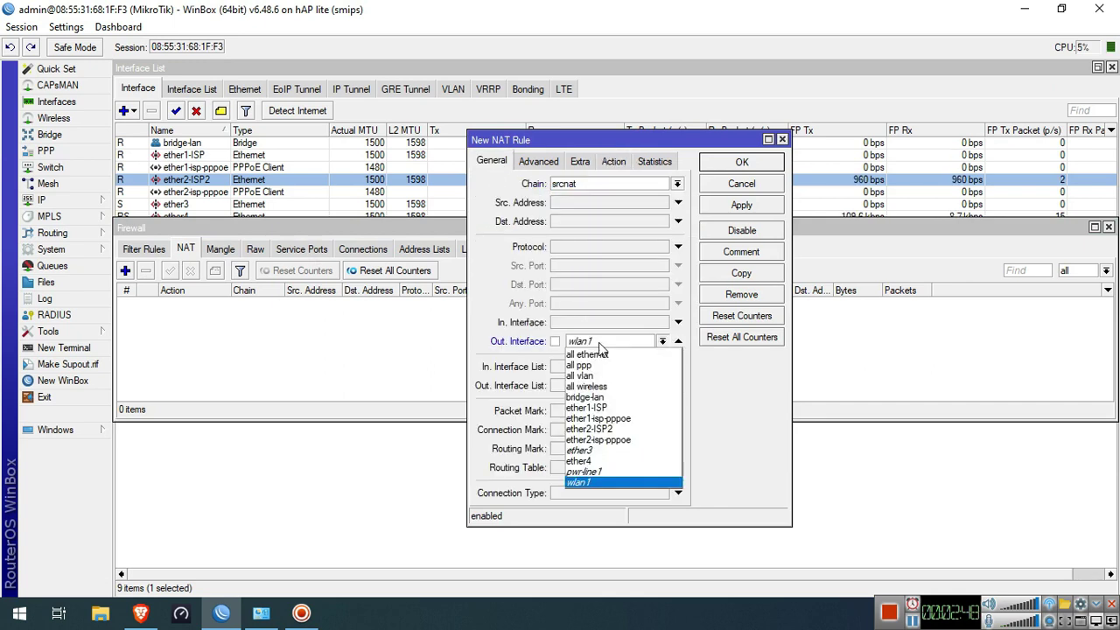
{"action": "left_click", "coordinate": [617, 420]}
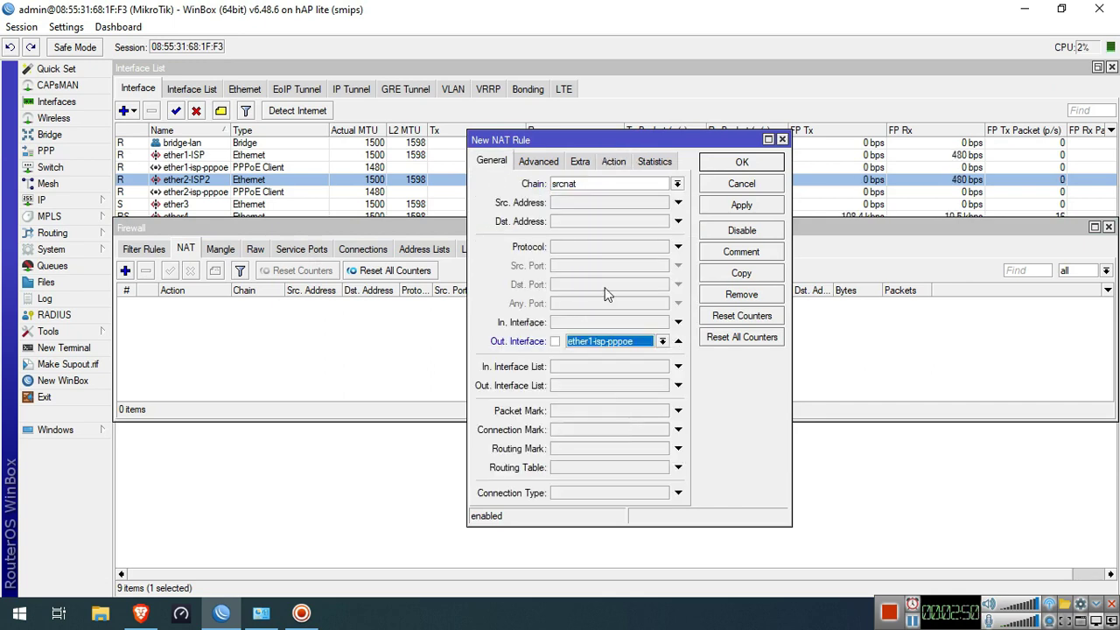
{"action": "left_click", "coordinate": [613, 161]}
{"action": "left_click", "coordinate": [762, 206]}
Copy the rule as a second masquerade rule out ether2-isp-pppoe
{"action": "left_click", "coordinate": [756, 274]}
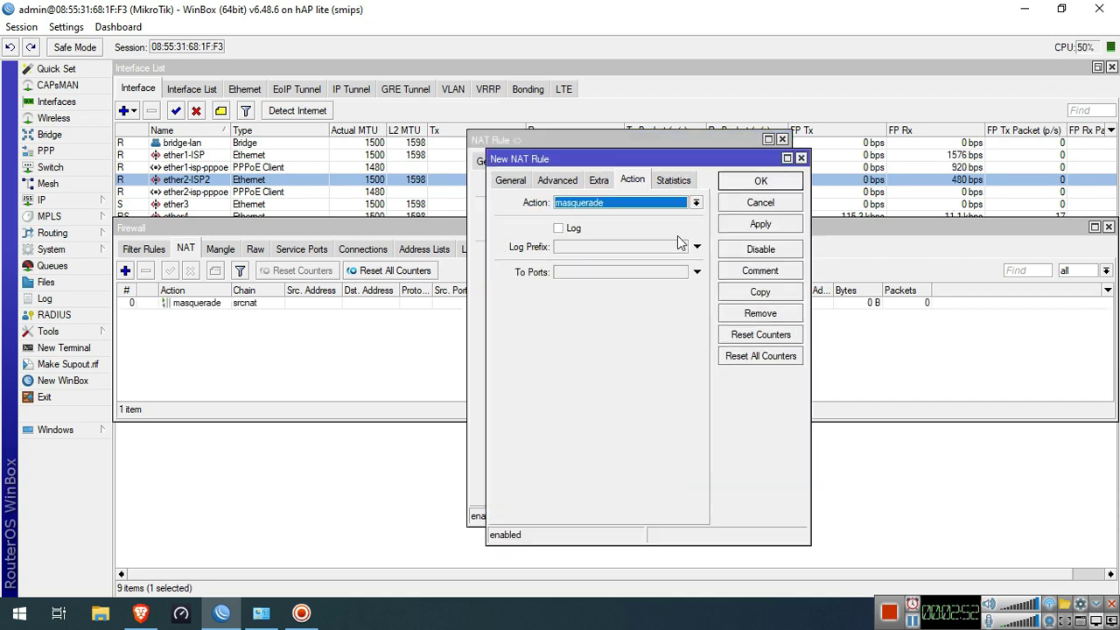
{"action": "left_click", "coordinate": [511, 180]}
{"action": "left_click", "coordinate": [655, 360]}
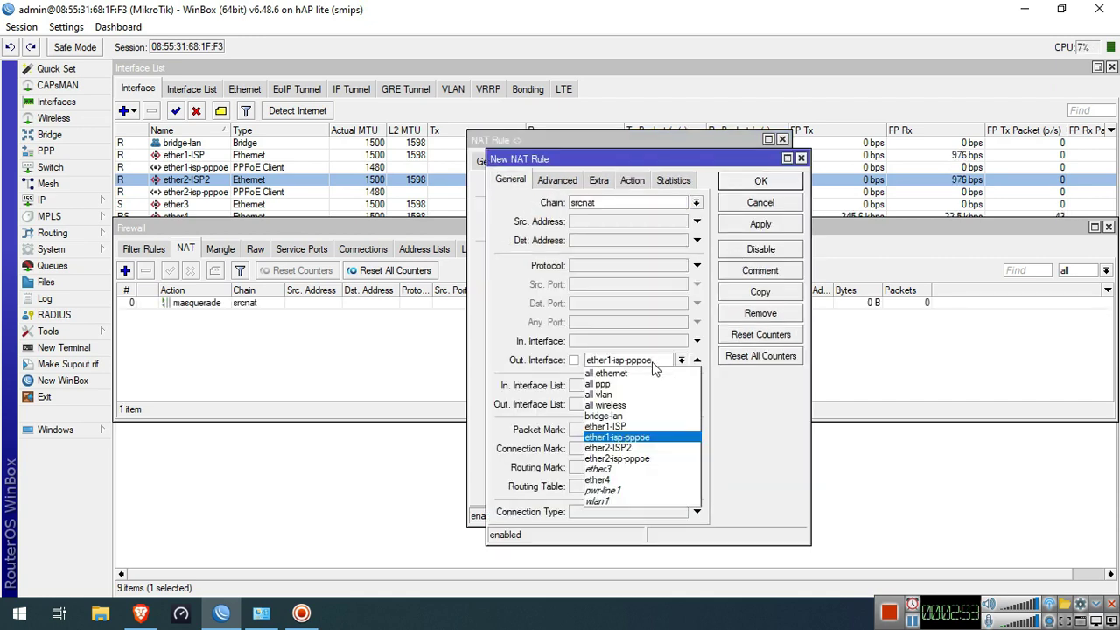
{"action": "left_click", "coordinate": [652, 460]}
{"action": "left_click", "coordinate": [630, 181]}
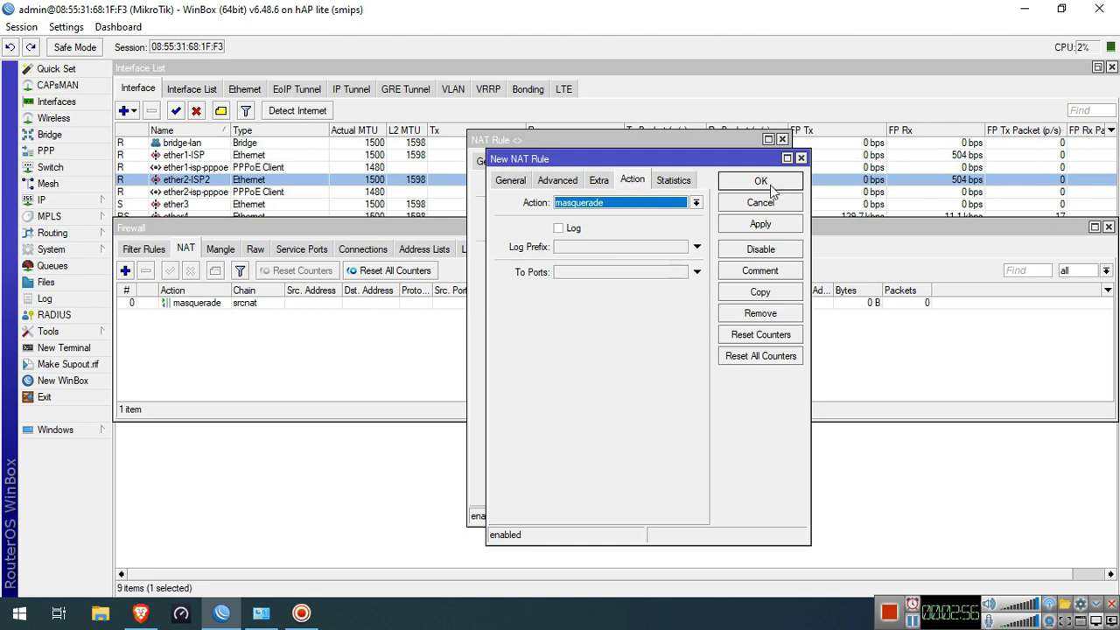
{"action": "left_click", "coordinate": [743, 180]}
{"action": "left_click", "coordinate": [741, 162]}
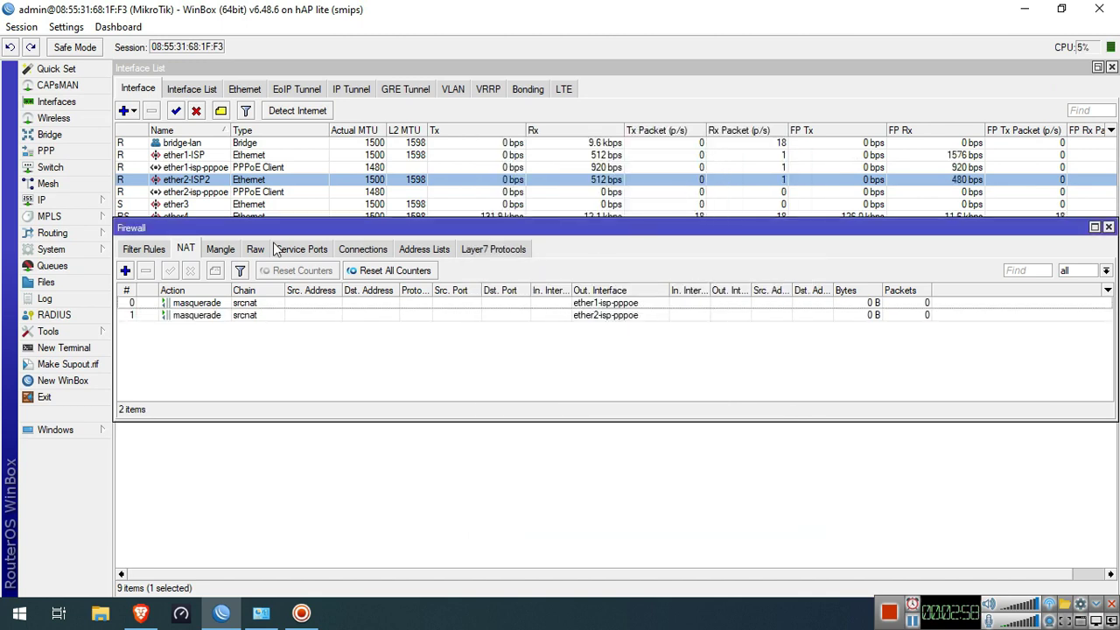
{"action": "left_click", "coordinate": [220, 249]}
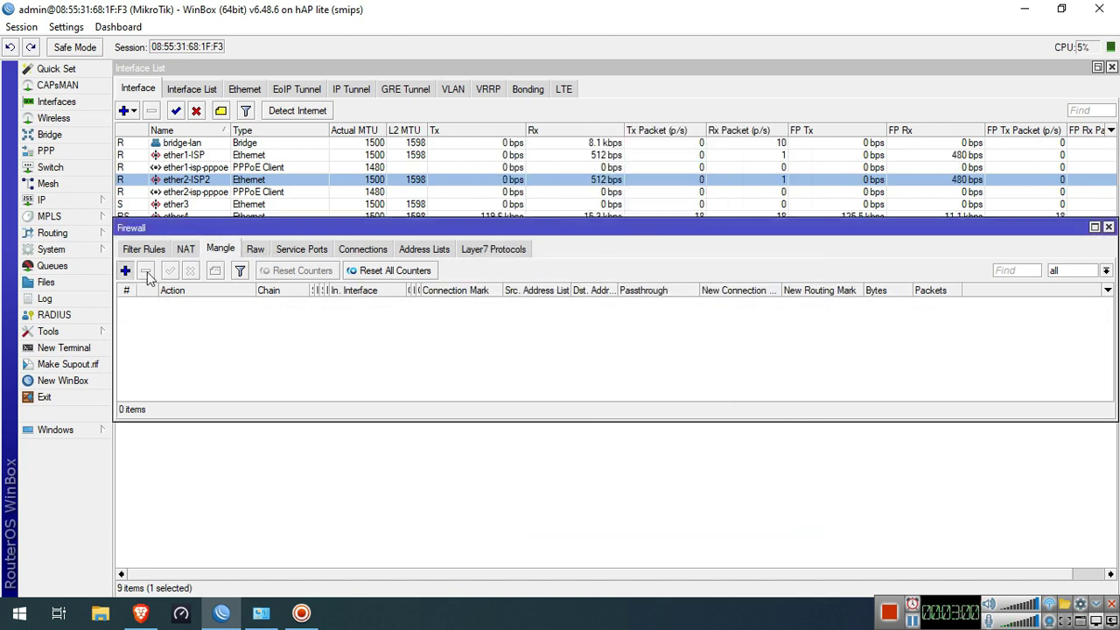
Create a new mangle rule on the input chain matching in-interface ether1-isp-pppoe
{"action": "left_click", "coordinate": [131, 272]}
{"action": "left_click", "coordinate": [482, 131]}
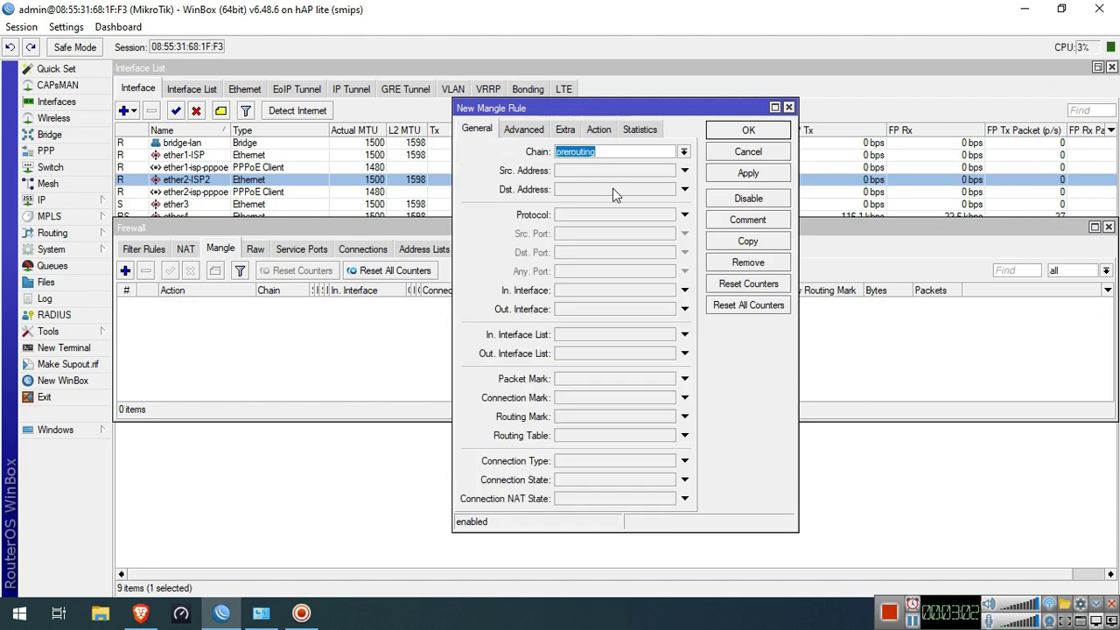
{"action": "left_click", "coordinate": [684, 152]}
{"action": "left_click", "coordinate": [649, 175]}
{"action": "left_click", "coordinate": [618, 292]}
{"action": "left_click", "coordinate": [628, 378]}
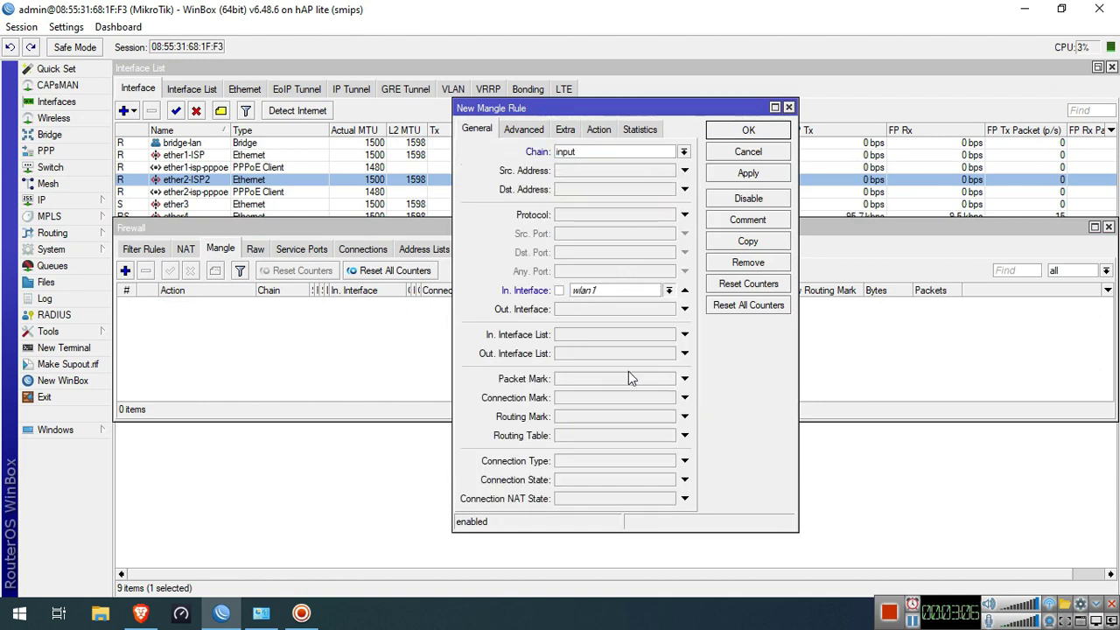
{"action": "left_click", "coordinate": [636, 291]}
{"action": "left_click", "coordinate": [637, 367]}
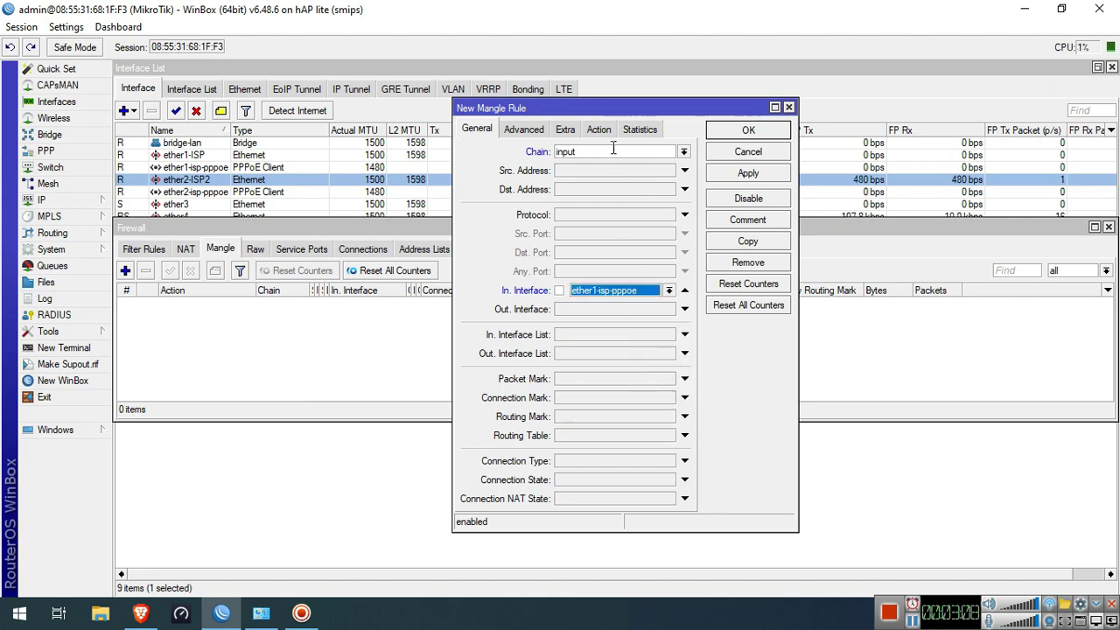
Set the rule's action to mark connection with new connection mark isp1-conn and apply
{"action": "left_click", "coordinate": [598, 129]}
{"action": "left_click", "coordinate": [614, 151]}
{"action": "left_click", "coordinate": [625, 247]}
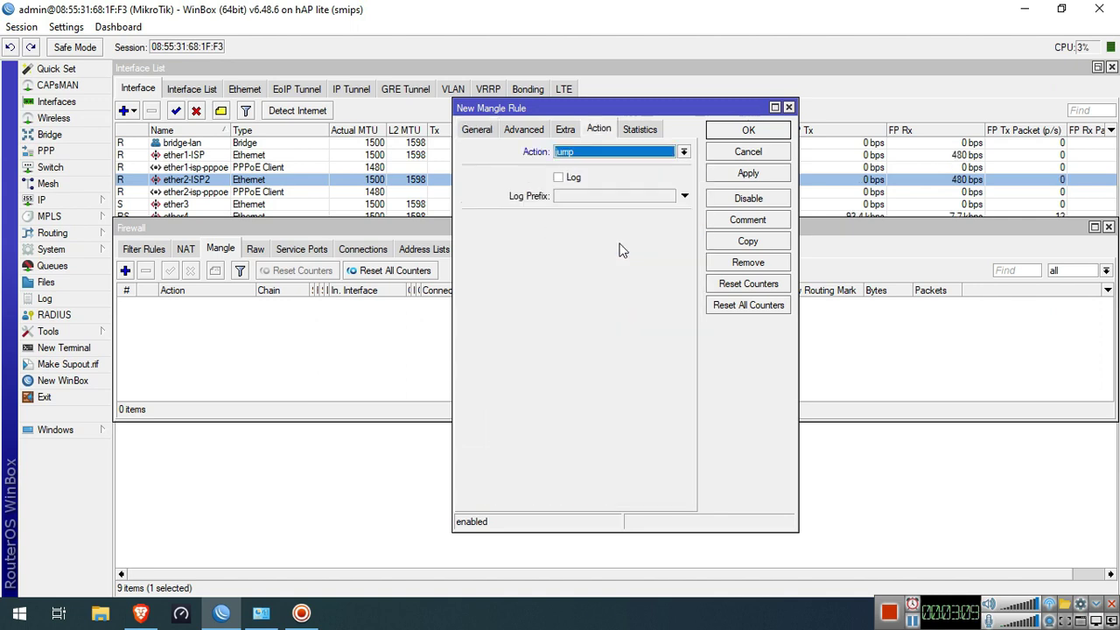
{"action": "left_click", "coordinate": [623, 153]}
{"action": "left_click", "coordinate": [622, 267]}
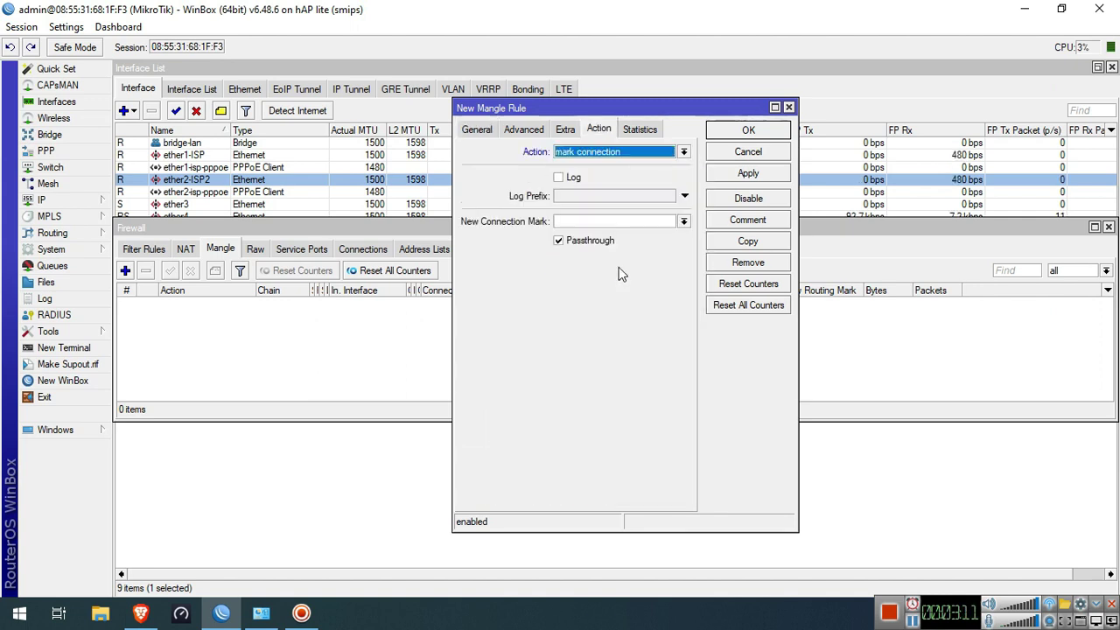
{"action": "left_click", "coordinate": [619, 222]}
{"action": "type", "text": "isp1-"}
{"action": "type", "text": "o"}
{"action": "key", "text": "BackSpace"}
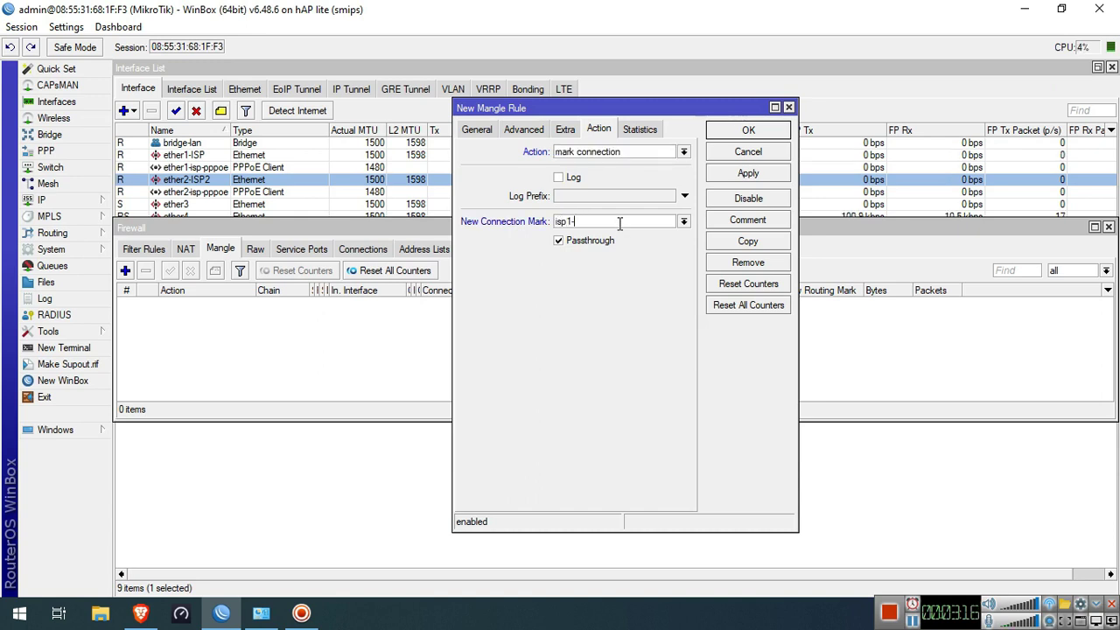
{"action": "left_click", "coordinate": [748, 173]}
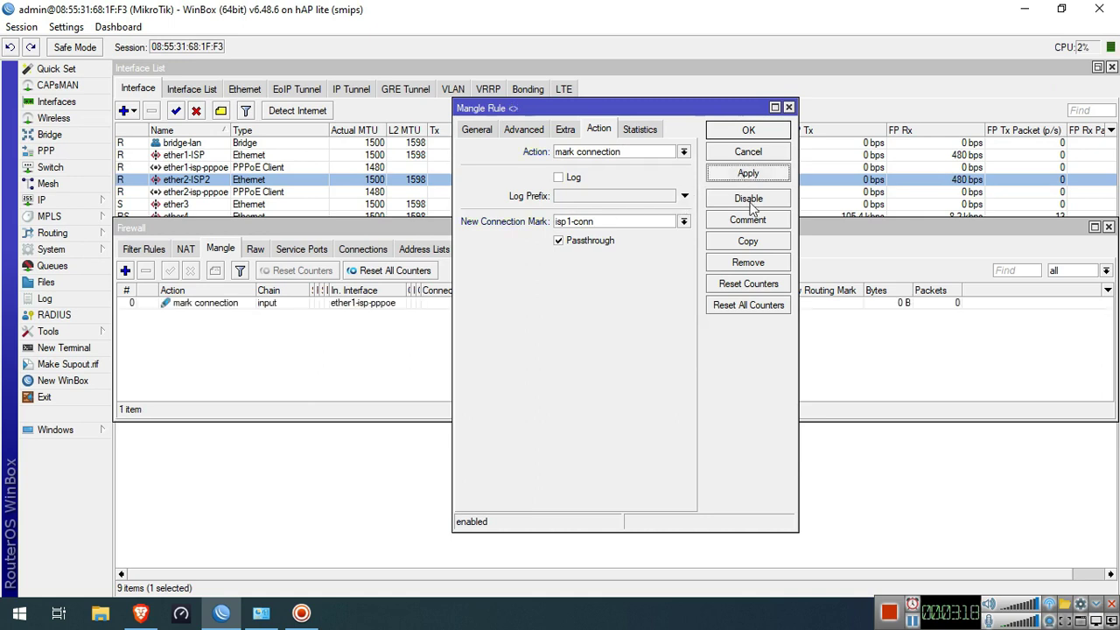
Copy the rule for in-interface ether2-isp-pppoe with connection mark isp2-conn, then close the dialogs
{"action": "left_click", "coordinate": [748, 240]}
{"action": "left_click", "coordinate": [496, 149]}
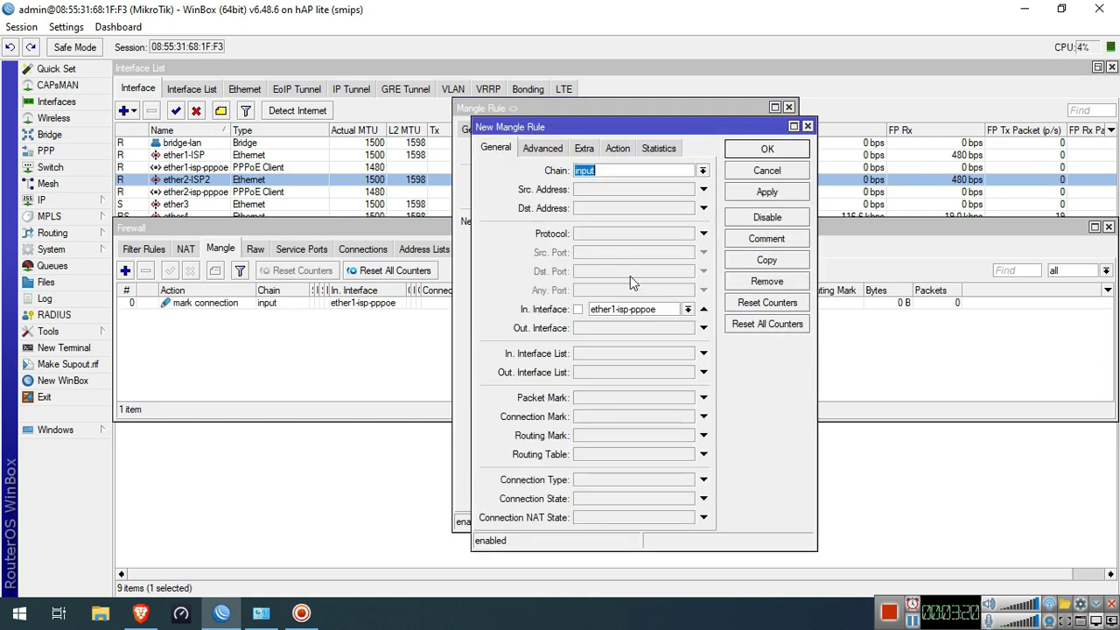
{"action": "left_click", "coordinate": [688, 308]}
{"action": "left_click", "coordinate": [658, 409]}
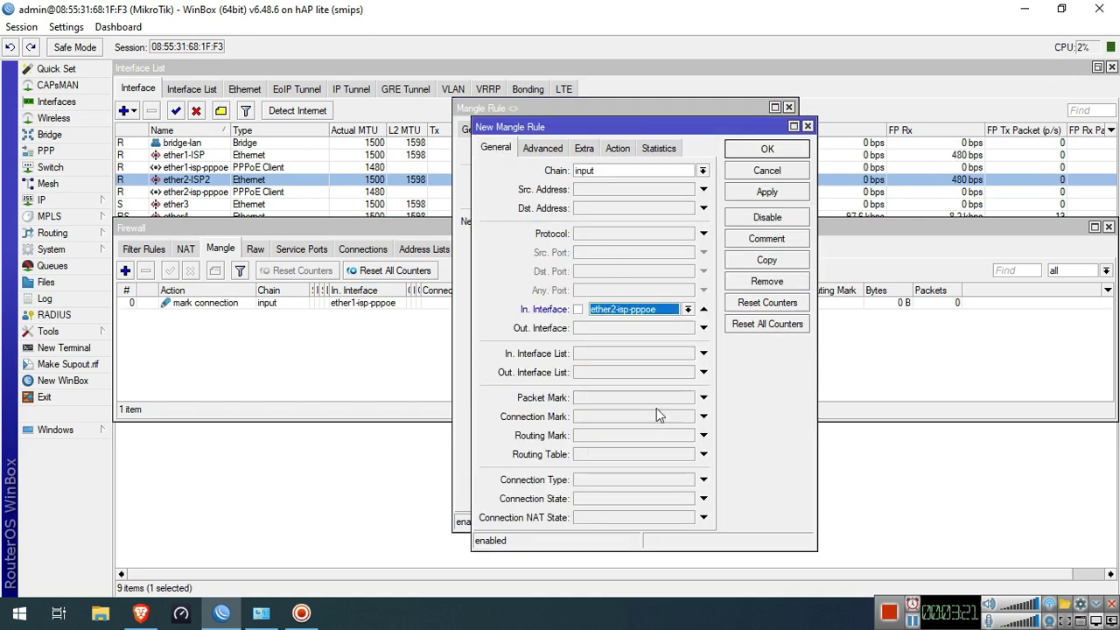
{"action": "left_click", "coordinate": [617, 147]}
{"action": "left_click", "coordinate": [631, 170]}
{"action": "left_click", "coordinate": [632, 172]}
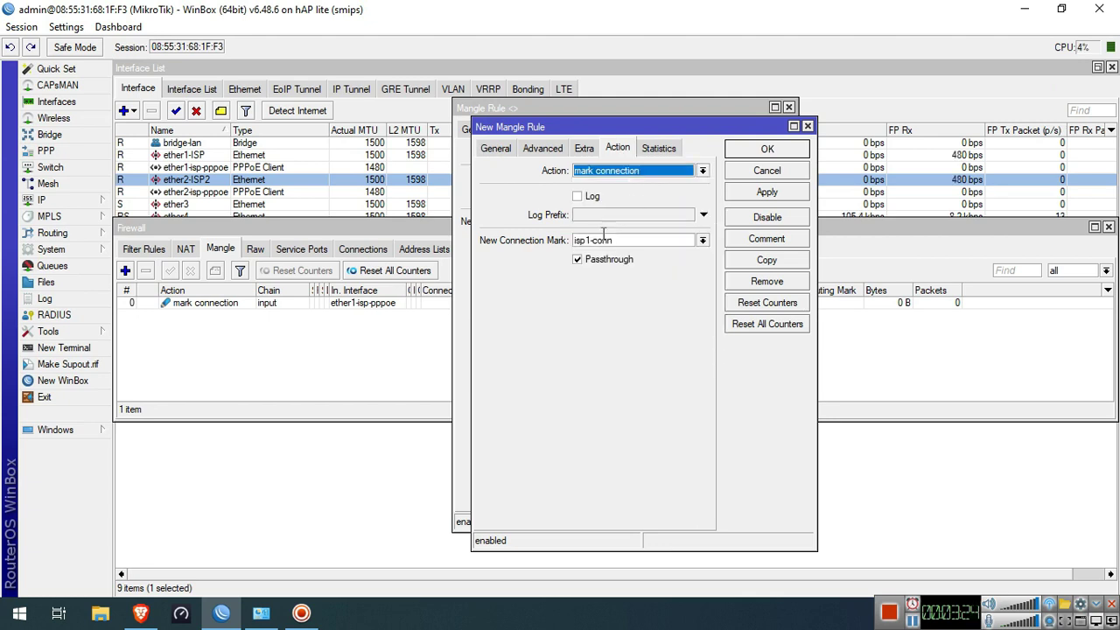
{"action": "left_click", "coordinate": [591, 239]}
{"action": "key", "text": "BackSpace"}
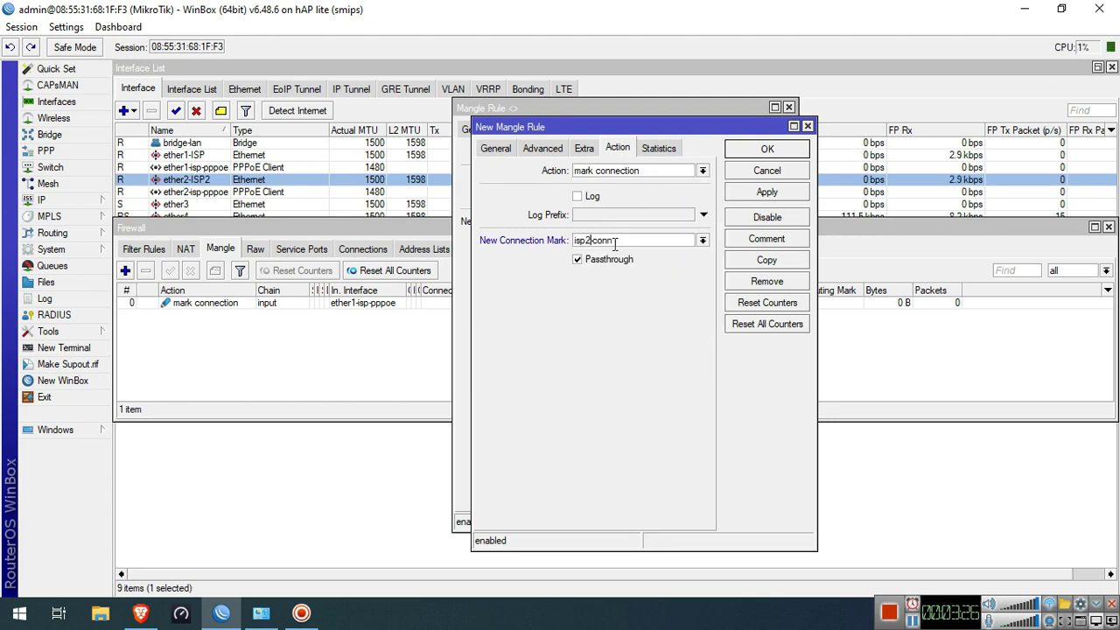
{"action": "left_click", "coordinate": [767, 192]}
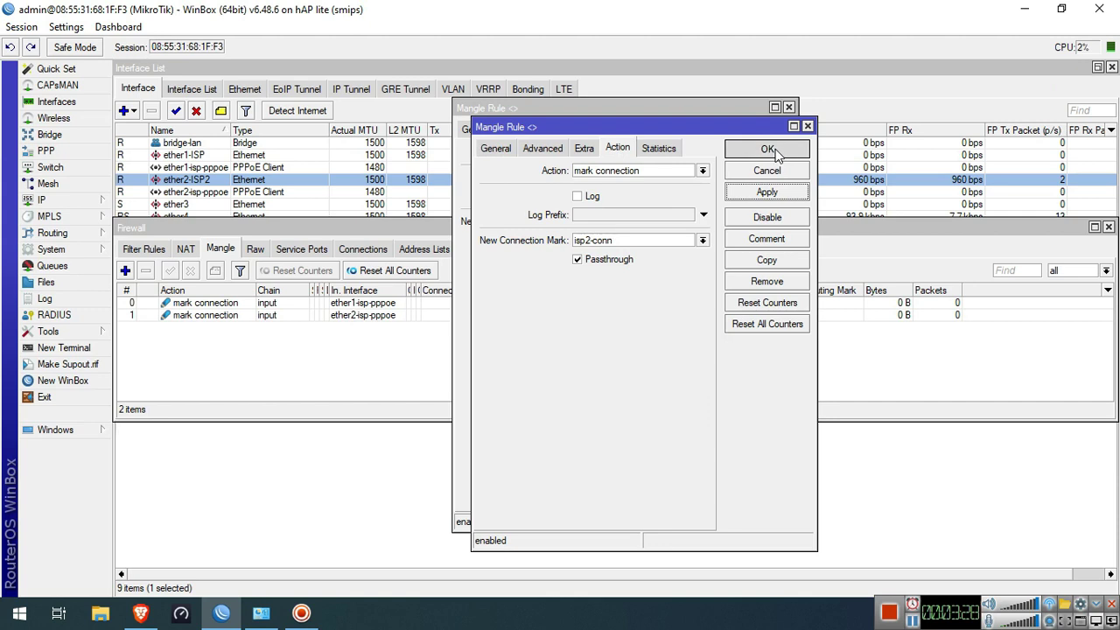
{"action": "left_click", "coordinate": [768, 150]}
{"action": "left_click", "coordinate": [773, 131]}
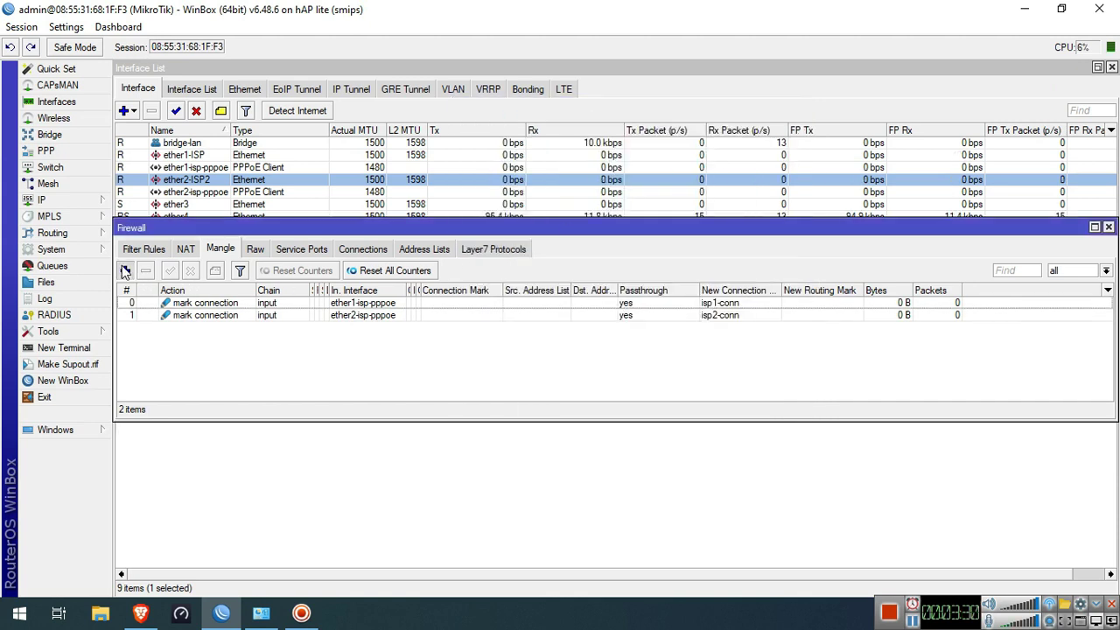
Create a new output-chain mangle rule matching connection mark isp1-conn
{"action": "left_click", "coordinate": [126, 272]}
{"action": "left_click", "coordinate": [478, 130]}
{"action": "left_click", "coordinate": [684, 153]}
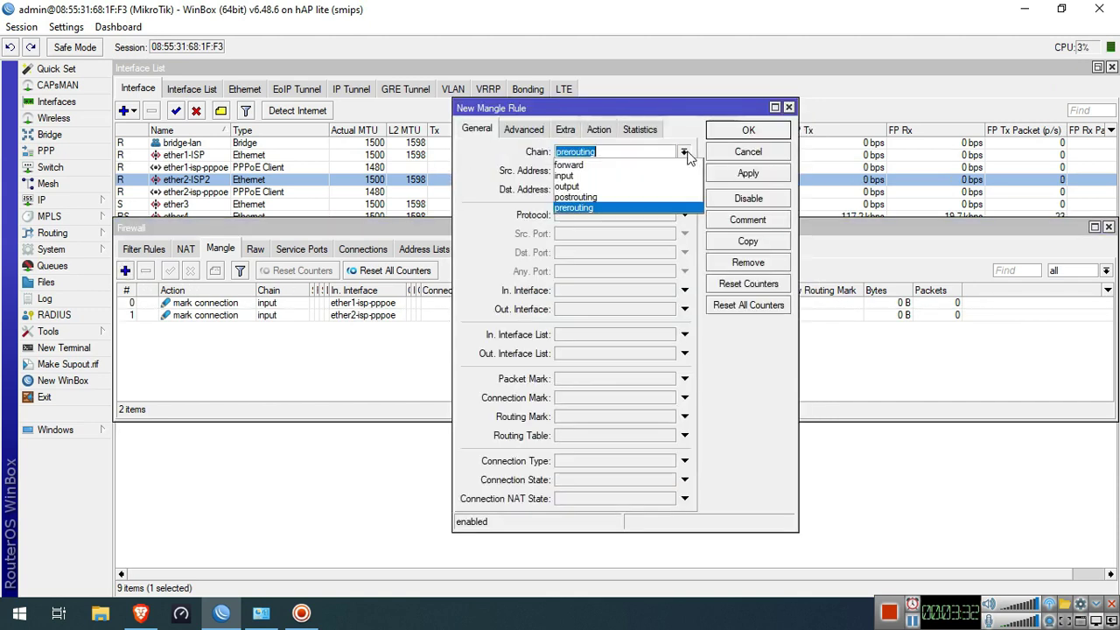
{"action": "left_click", "coordinate": [667, 186]}
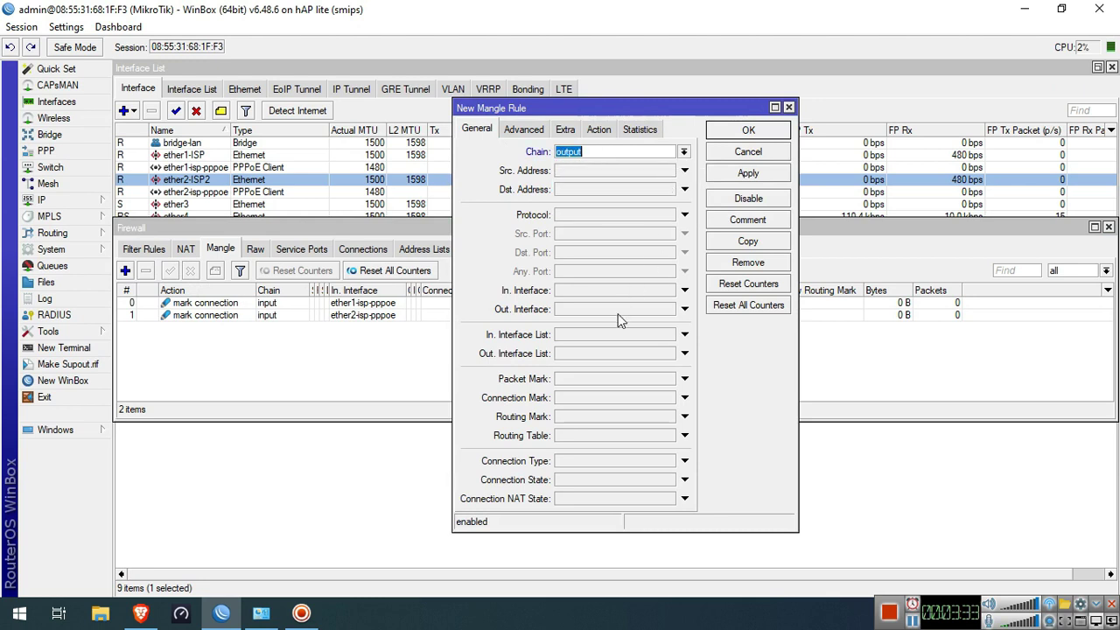
{"action": "left_click", "coordinate": [600, 401]}
{"action": "left_click", "coordinate": [668, 398]}
{"action": "left_click", "coordinate": [659, 411]}
Set the rule's action to mark routing with new routing mark to-isp1 and apply
{"action": "left_click", "coordinate": [599, 130]}
{"action": "left_click", "coordinate": [609, 153]}
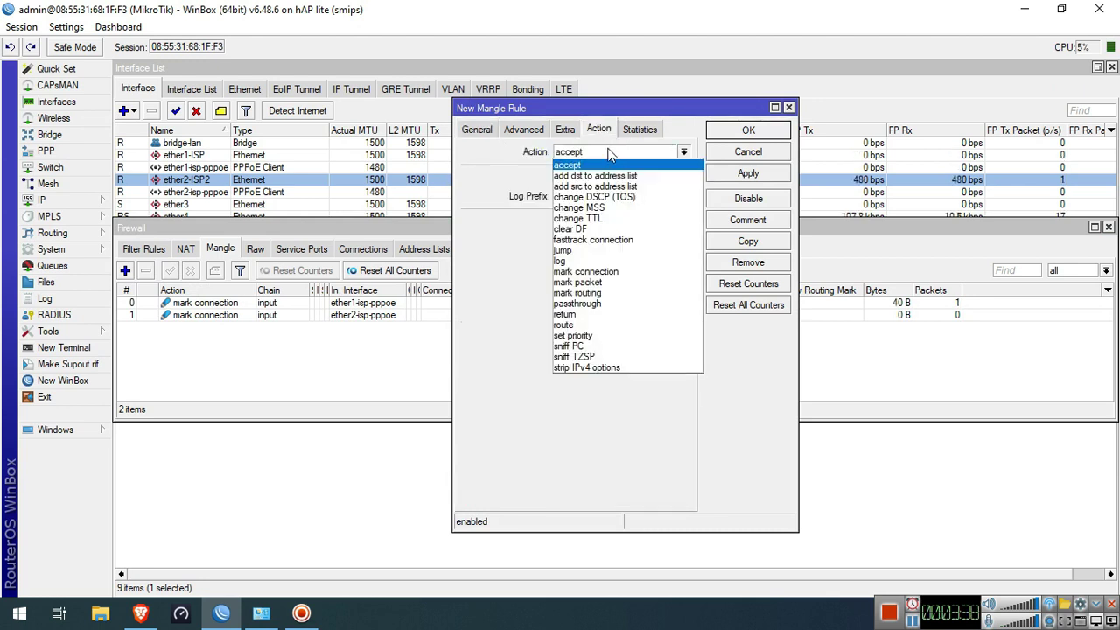
{"action": "left_click", "coordinate": [617, 293]}
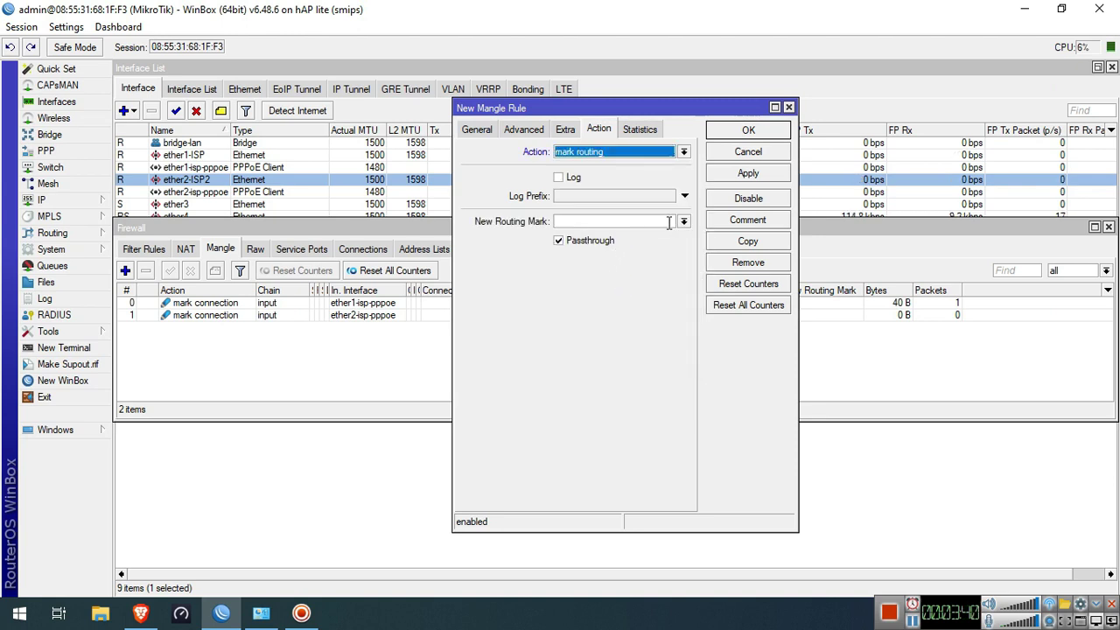
{"action": "left_click", "coordinate": [671, 222]}
{"action": "type", "text": "o"}
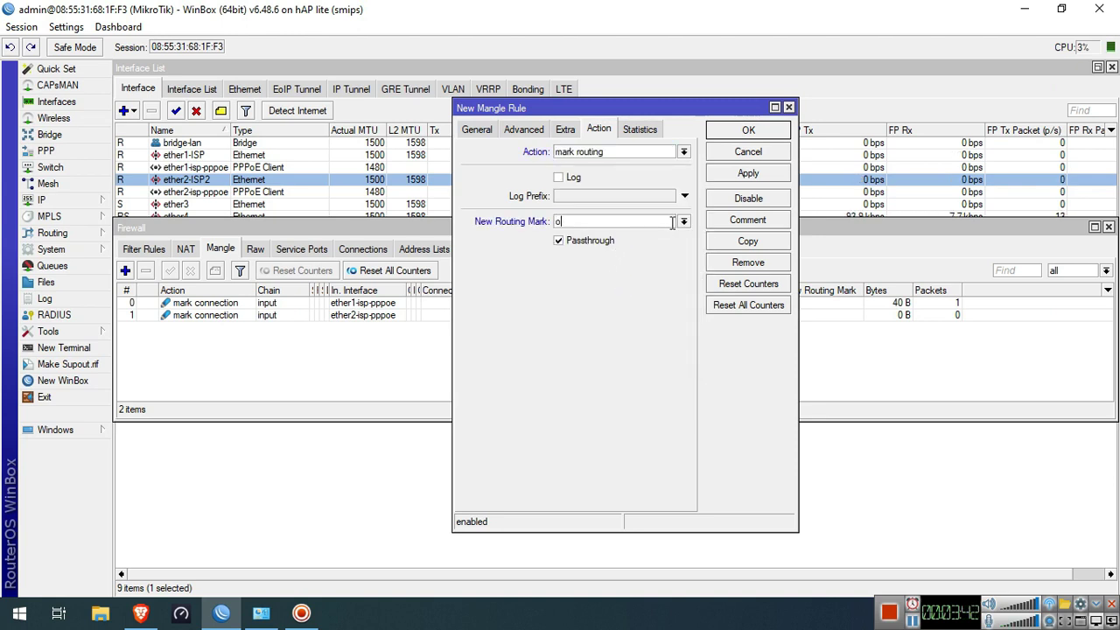
{"action": "type", "text": "-isp1"}
{"action": "left_click", "coordinate": [749, 173]}
Copy the rule to match isp2-conn and mark routing to-isp2, then close it
{"action": "left_click", "coordinate": [749, 241]}
{"action": "left_click", "coordinate": [503, 151]}
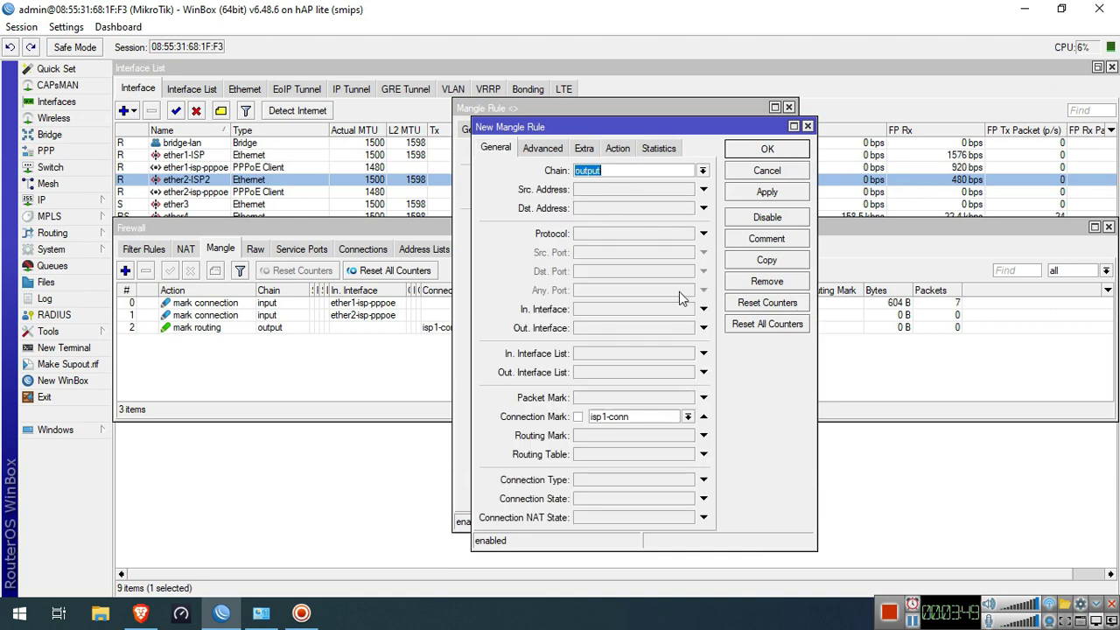
{"action": "left_click", "coordinate": [688, 417]}
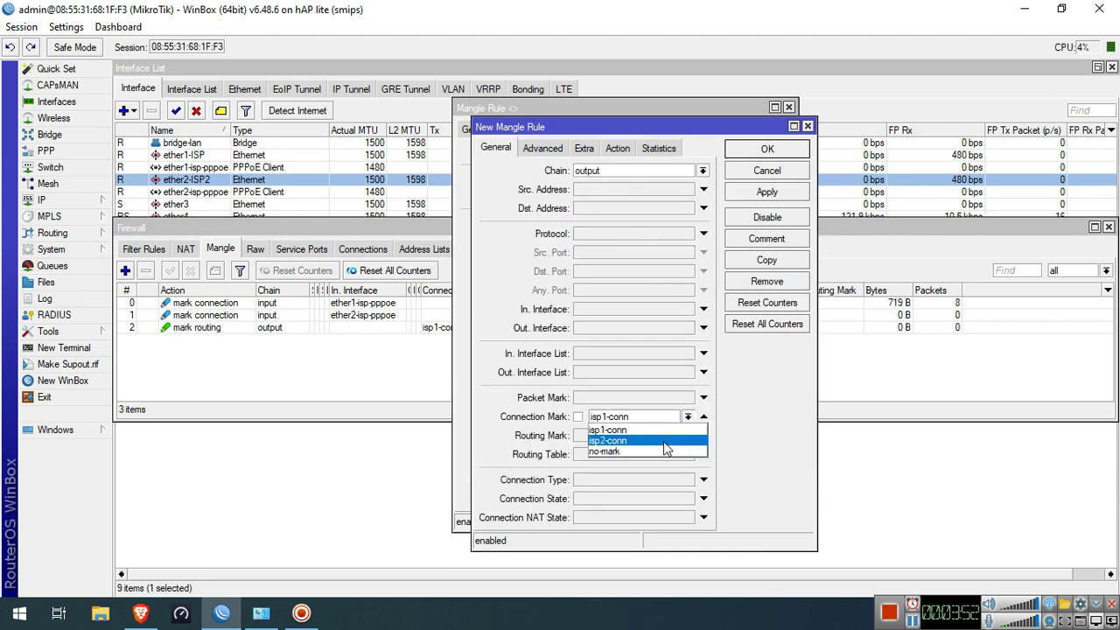
{"action": "left_click", "coordinate": [647, 440]}
{"action": "left_click", "coordinate": [618, 149]}
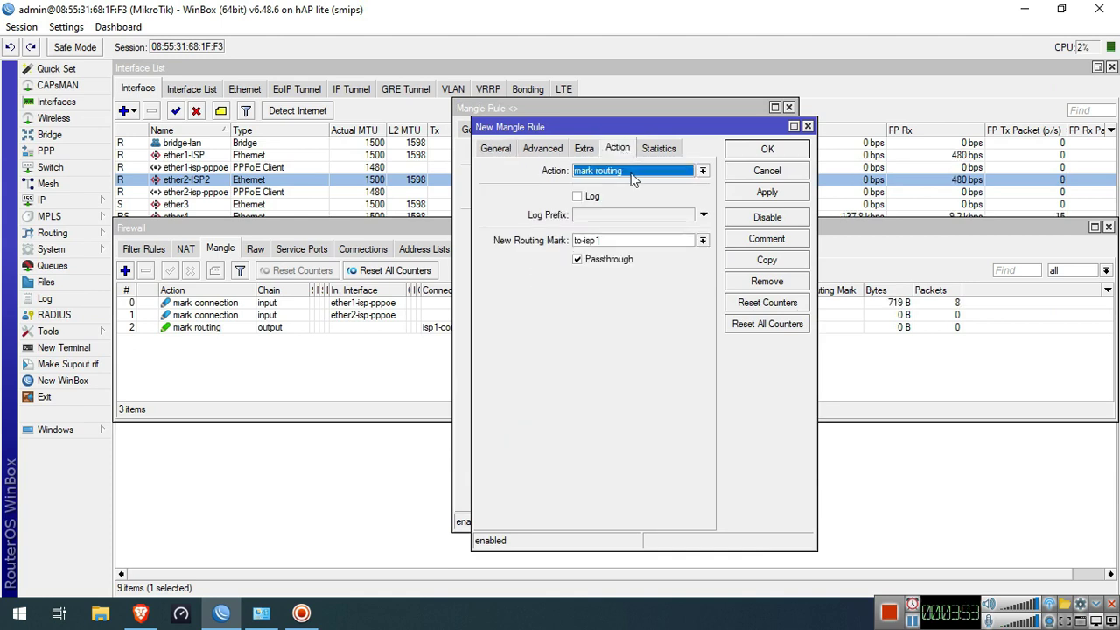
{"action": "left_click", "coordinate": [686, 240]}
{"action": "key", "text": "BackSpace"}
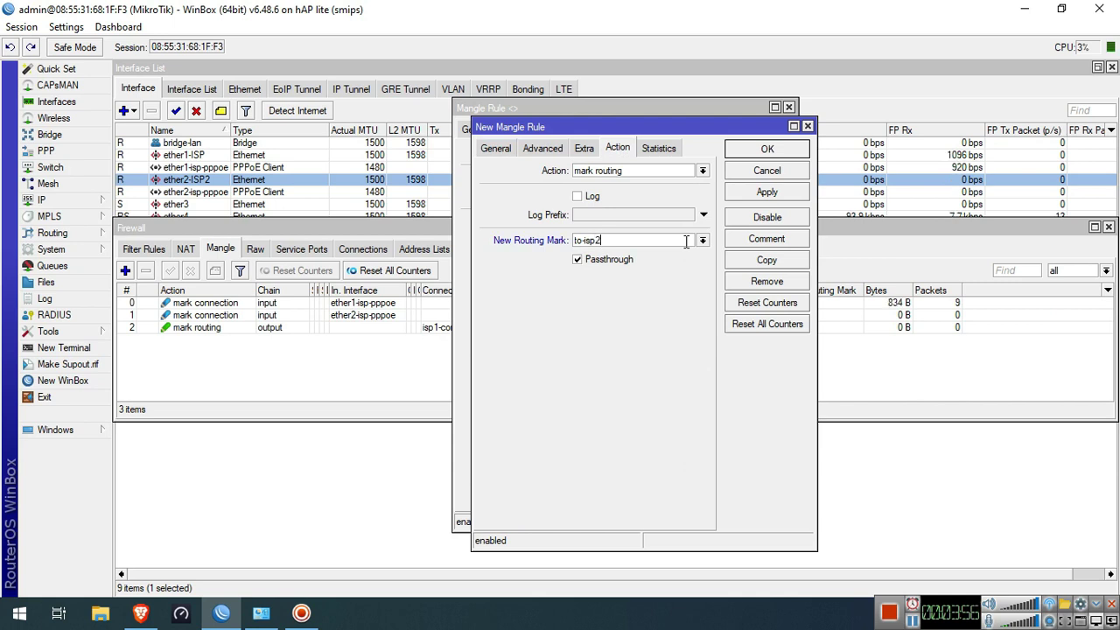
{"action": "left_click", "coordinate": [767, 192]}
{"action": "left_click", "coordinate": [767, 149]}
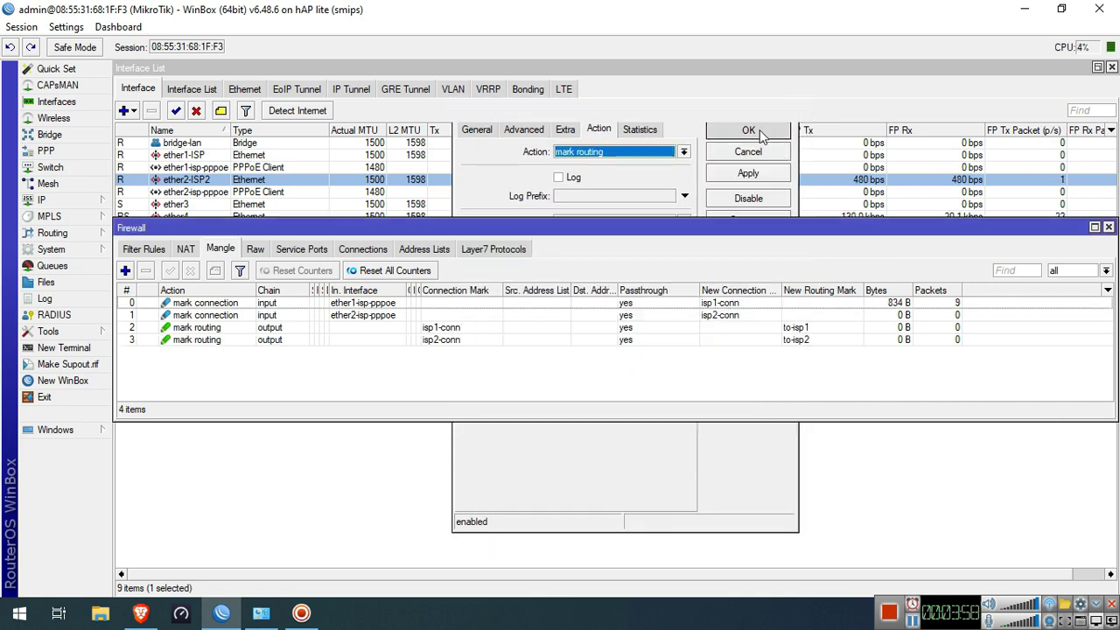
Comment mangle rule 0 as 'Sticky Rule'
{"action": "left_click", "coordinate": [185, 304]}
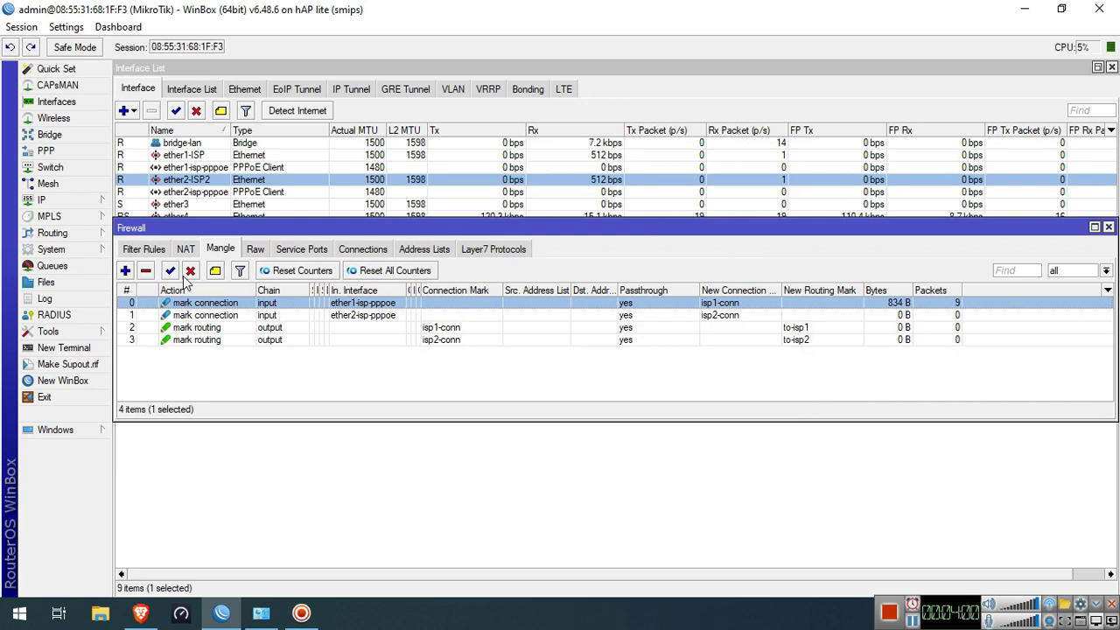
{"action": "left_click", "coordinate": [214, 271]}
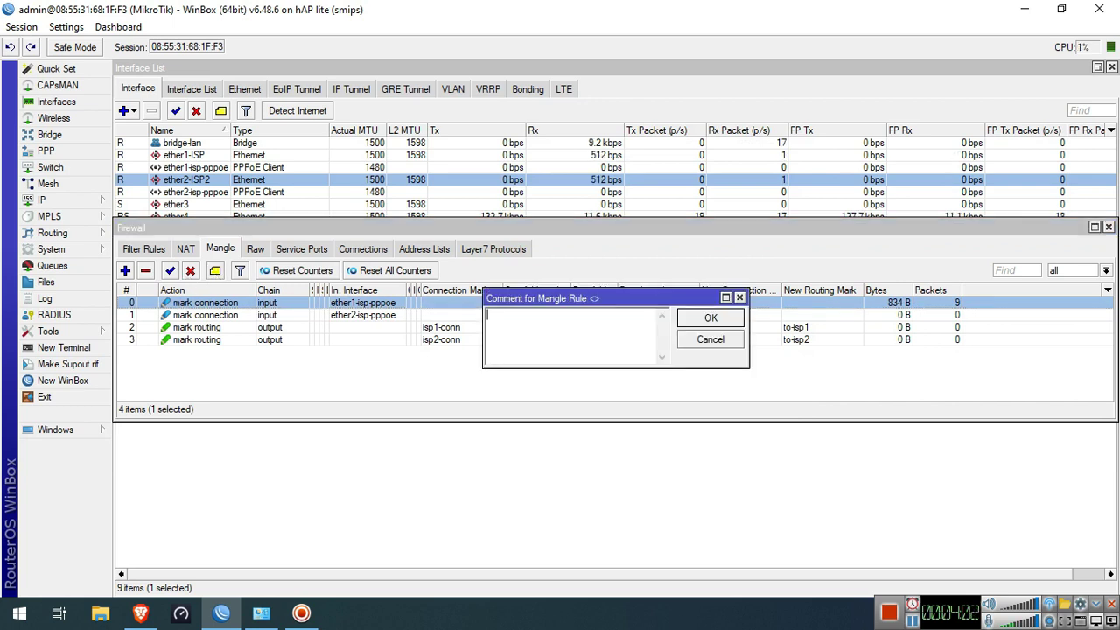
{"action": "type", "text": "y Rule"}
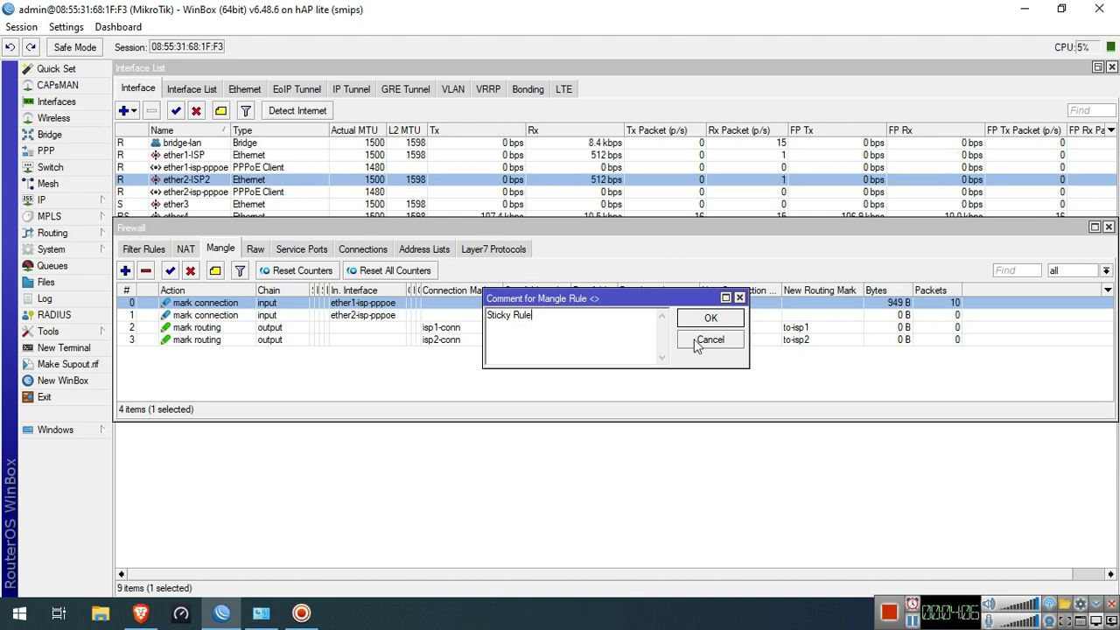
{"action": "left_click", "coordinate": [700, 319]}
{"action": "left_click", "coordinate": [52, 199]}
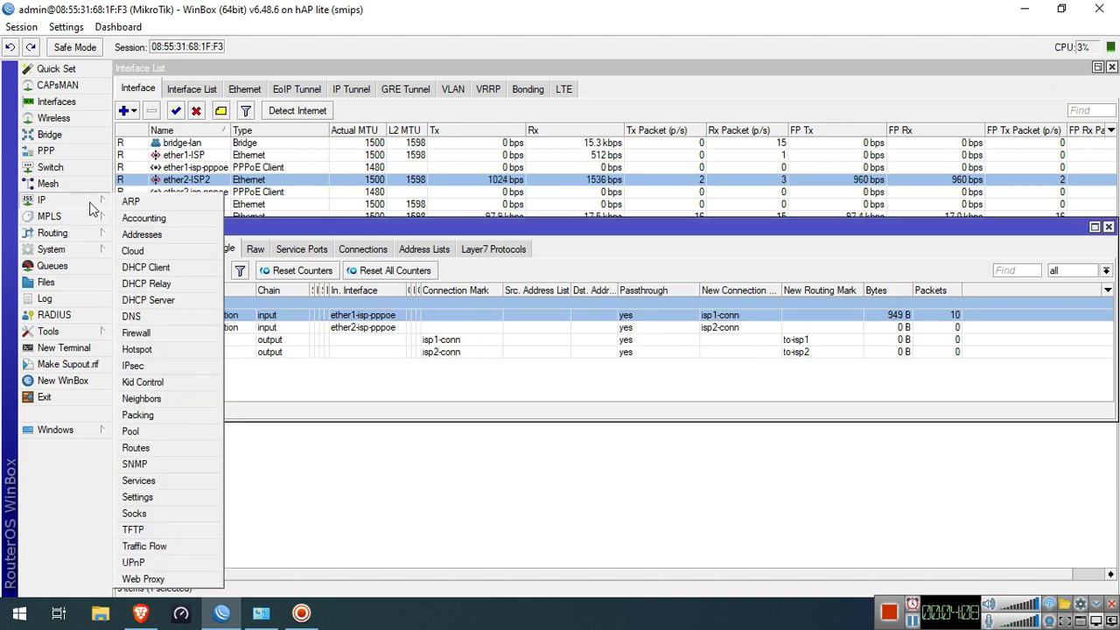
Add a default route via ether1-isp-pppoe and ether2-isp-pppoe with ping gateway check and distance 1
{"action": "left_click", "coordinate": [206, 449]}
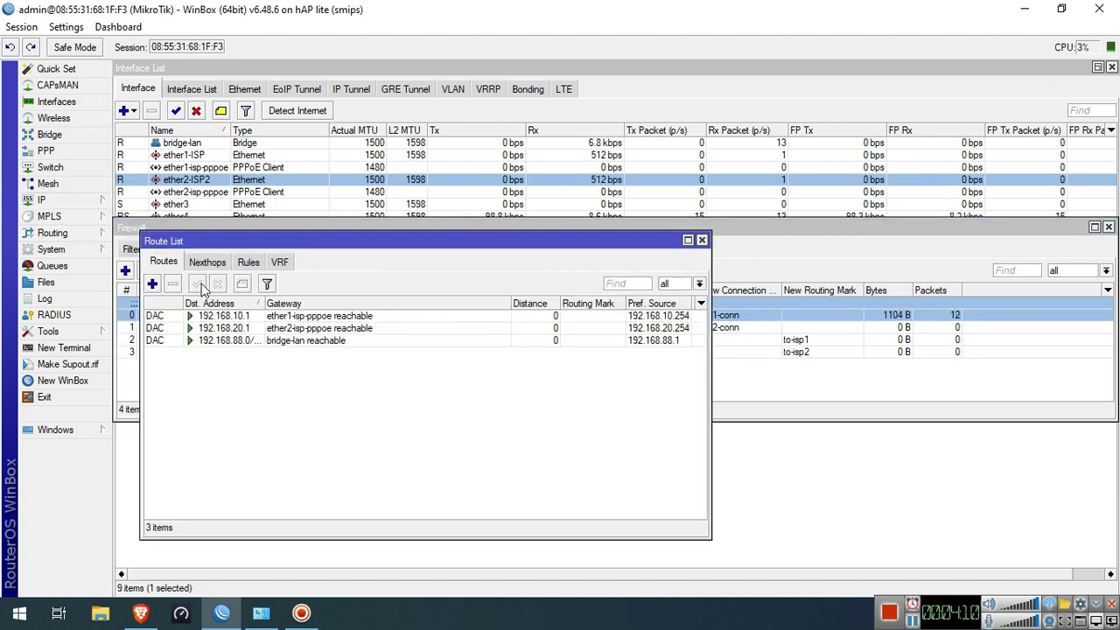
{"action": "left_click", "coordinate": [153, 283]}
{"action": "left_click", "coordinate": [621, 265]}
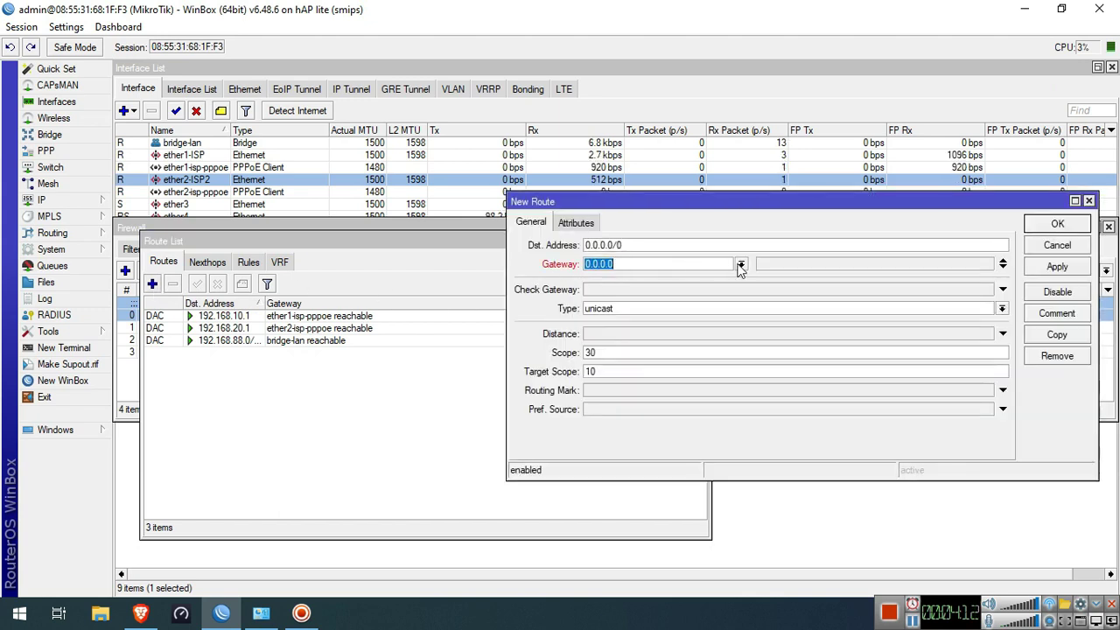
{"action": "left_click", "coordinate": [740, 264]}
{"action": "left_click", "coordinate": [709, 301]}
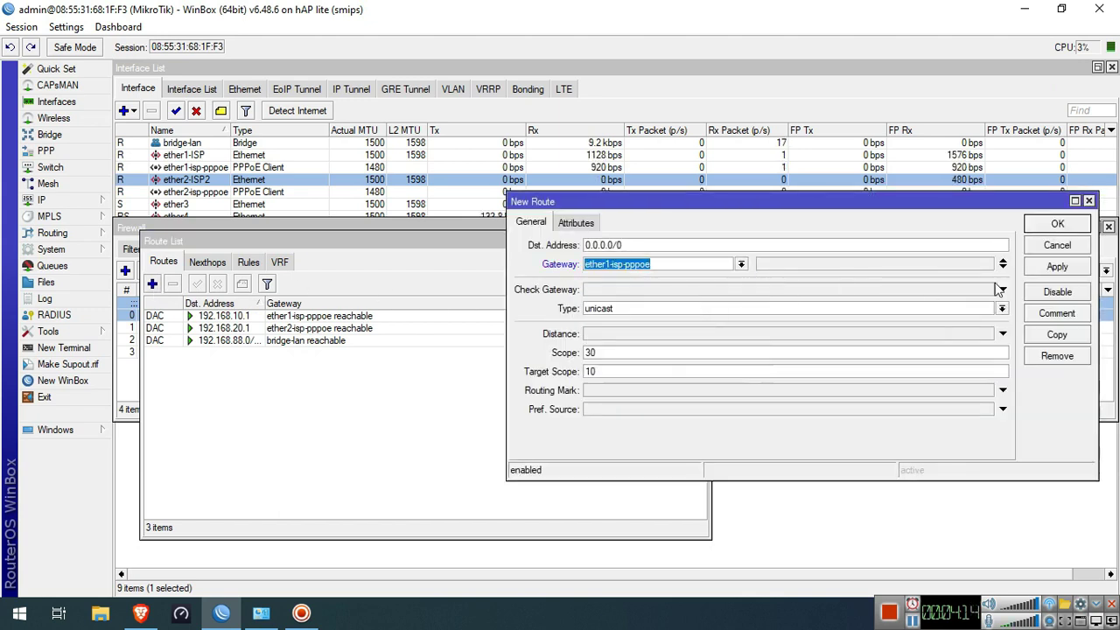
{"action": "left_click", "coordinate": [1003, 266]}
{"action": "left_click", "coordinate": [741, 283]}
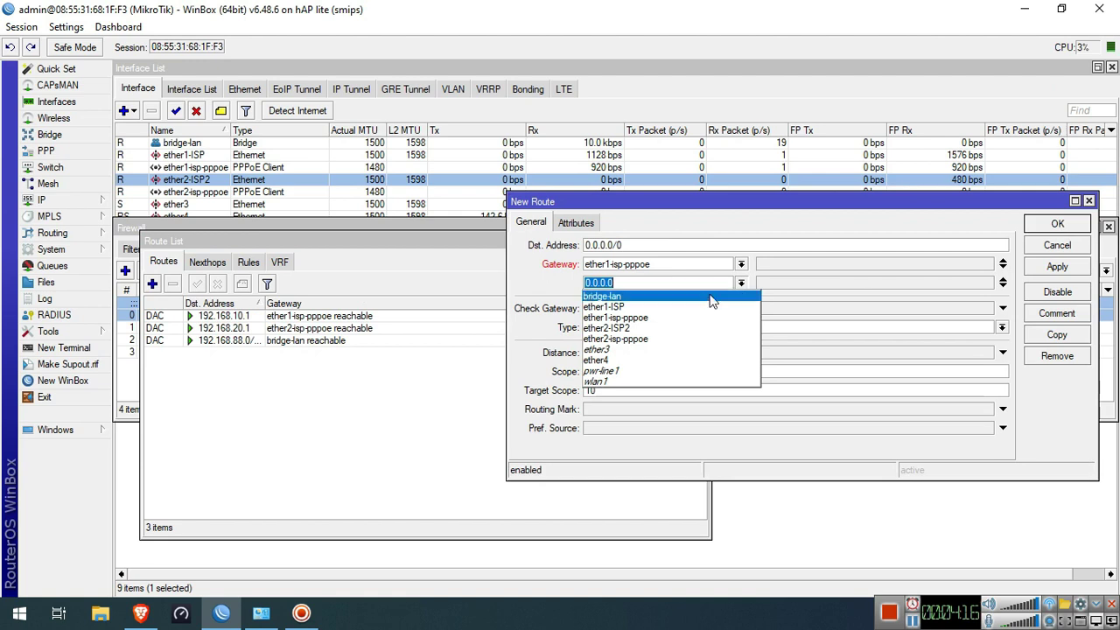
{"action": "left_click", "coordinate": [724, 339]}
{"action": "left_click", "coordinate": [790, 308]}
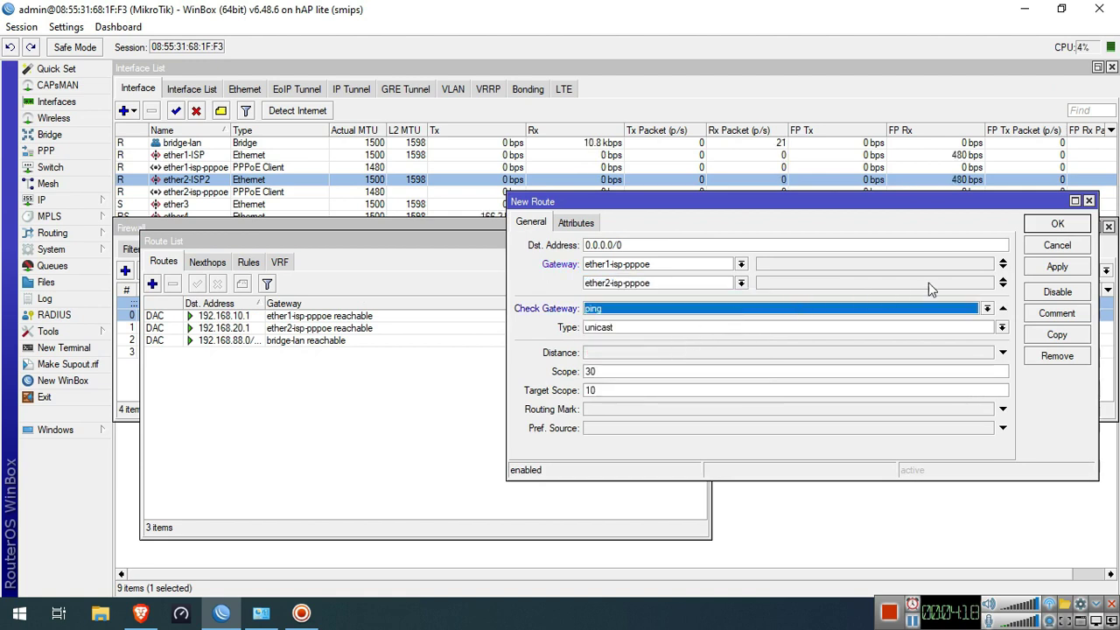
{"action": "left_click", "coordinate": [696, 353]}
{"action": "left_click", "coordinate": [1057, 267]}
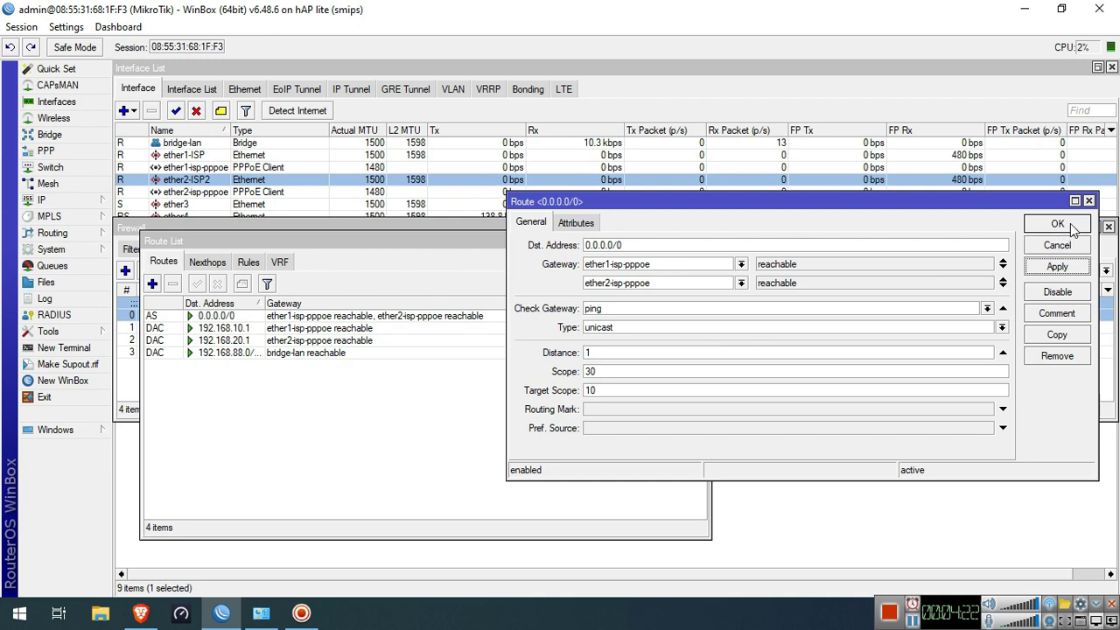
{"action": "left_click", "coordinate": [1057, 224]}
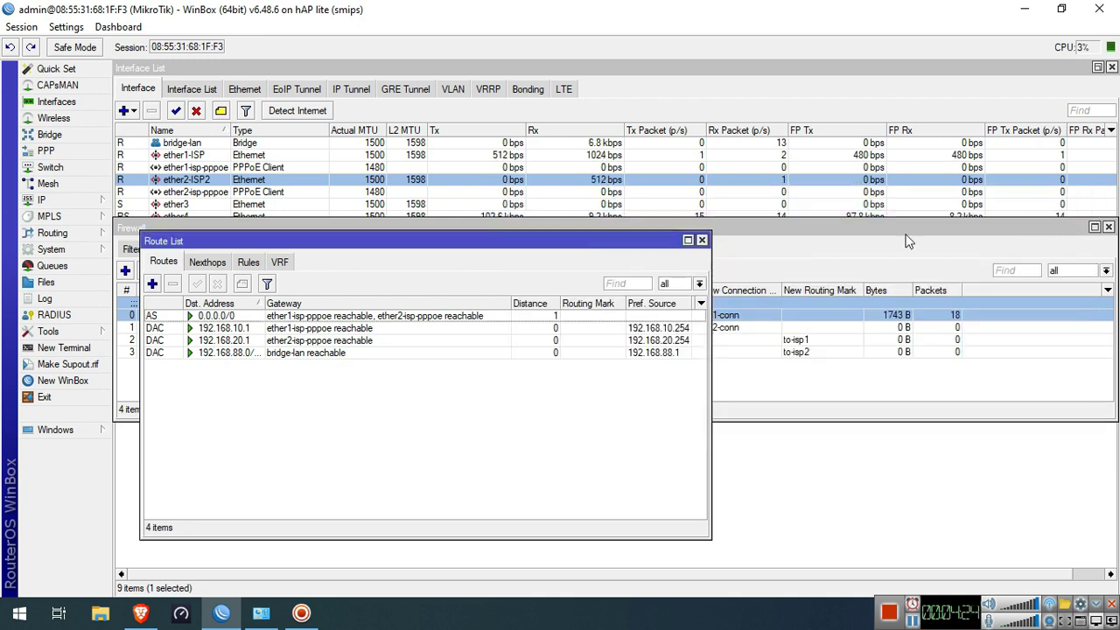
Add a route via ether1-isp-pppoe with routing mark to-isp1
{"action": "left_click", "coordinate": [152, 284]}
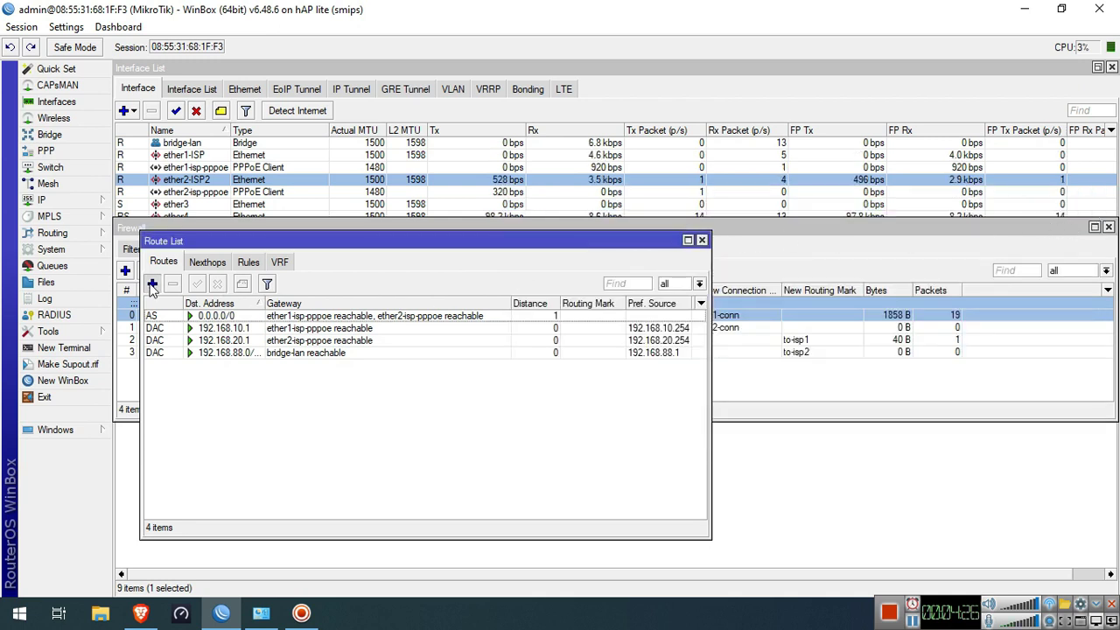
{"action": "left_click", "coordinate": [636, 265]}
{"action": "left_click", "coordinate": [708, 264]}
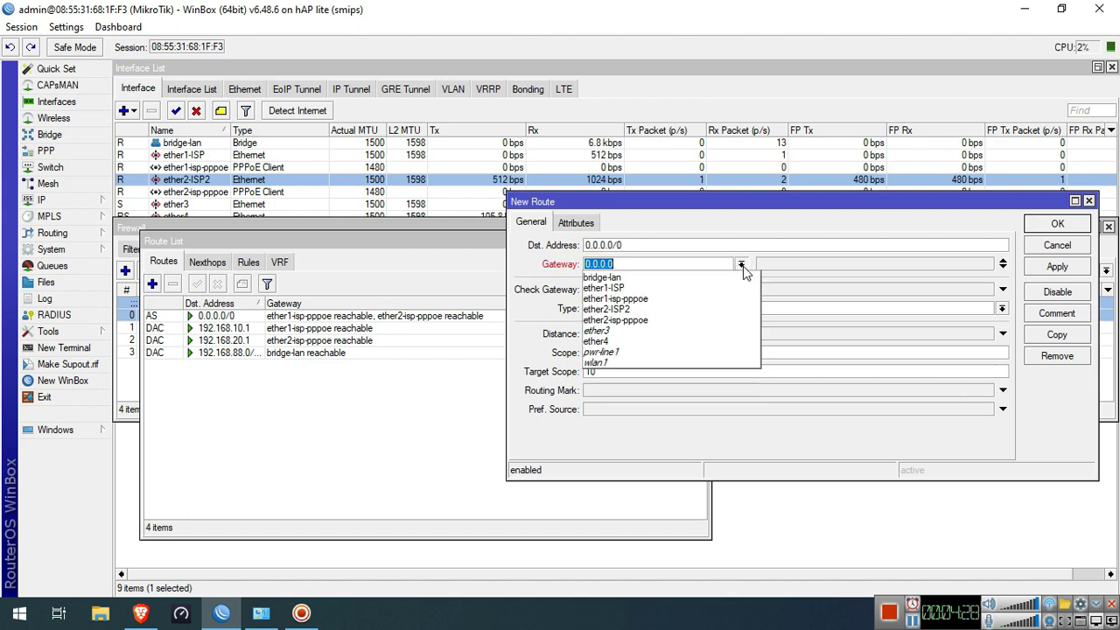
{"action": "left_click", "coordinate": [697, 299]}
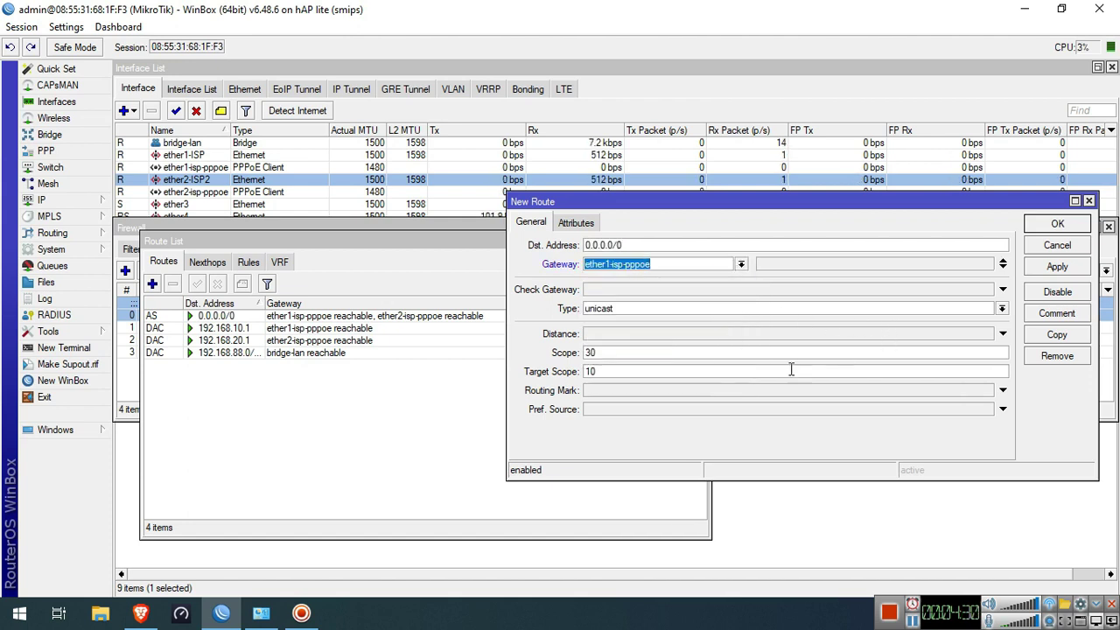
{"action": "left_click", "coordinate": [678, 394]}
{"action": "left_click", "coordinate": [987, 390]}
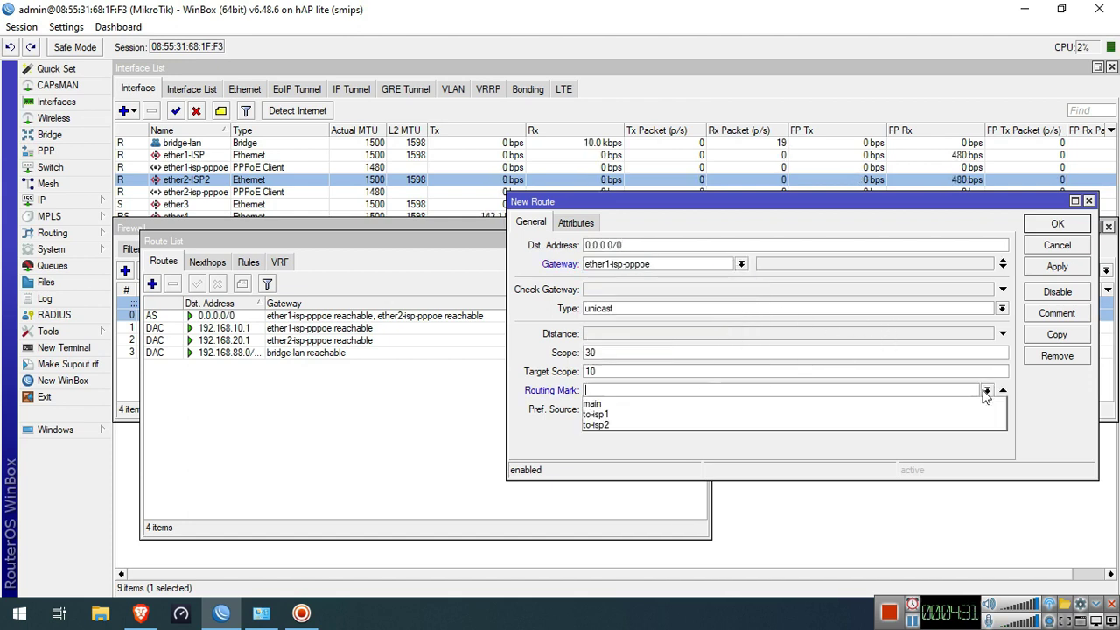
{"action": "left_click", "coordinate": [930, 413]}
{"action": "left_click", "coordinate": [1057, 266]}
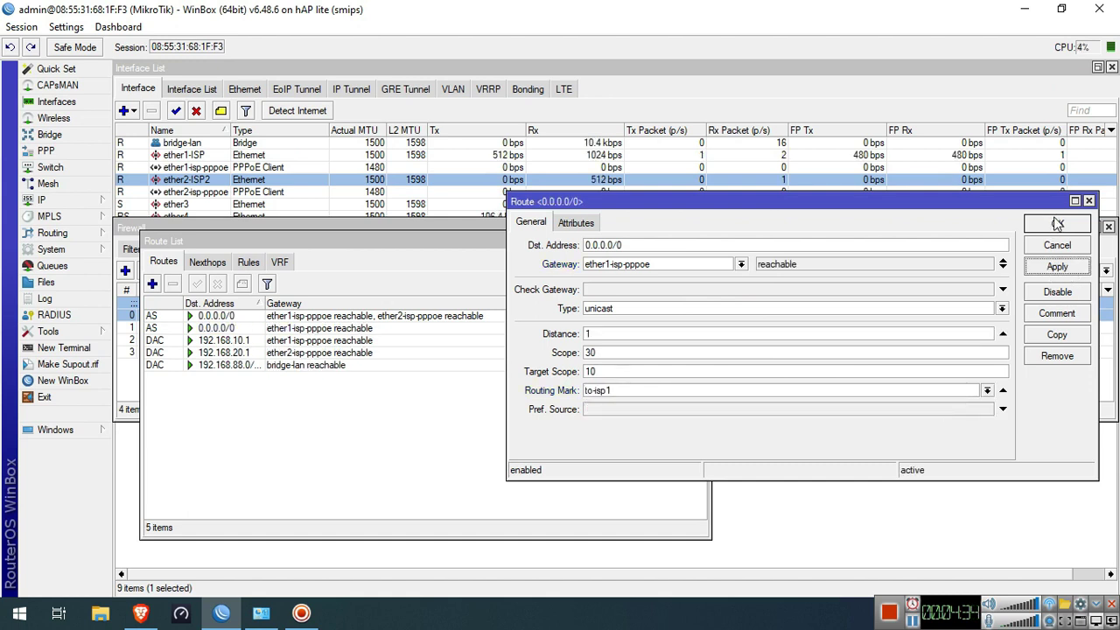
{"action": "left_click", "coordinate": [1057, 224]}
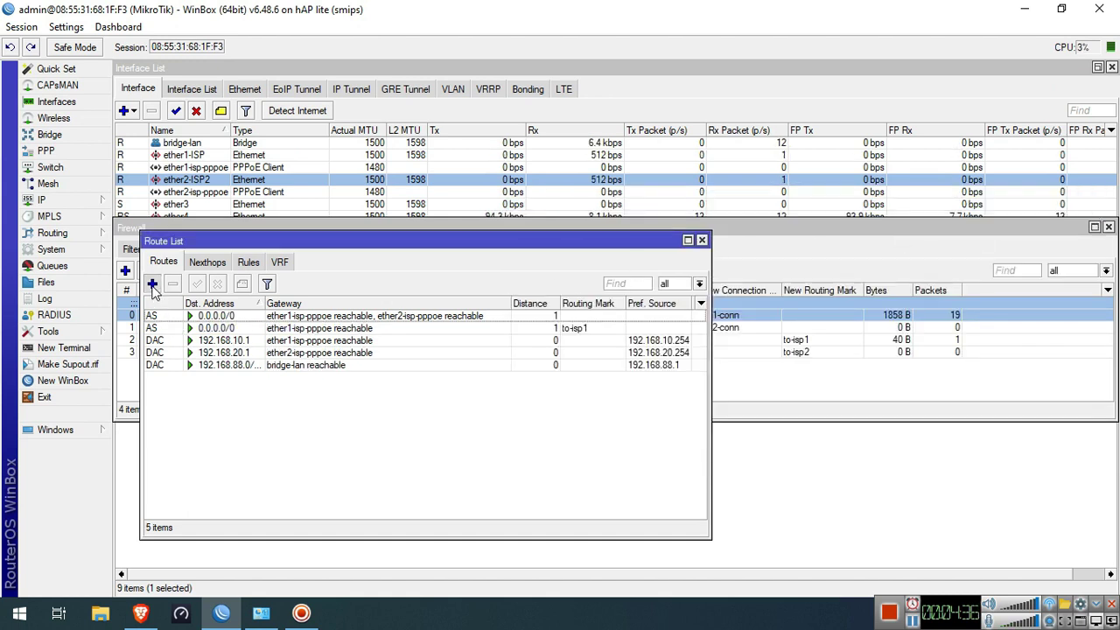
Add a route via ether2-isp-pppoe with distance 1 and routing mark to-isp2
{"action": "left_click", "coordinate": [151, 283]}
{"action": "left_click", "coordinate": [645, 265]}
{"action": "left_click", "coordinate": [740, 266]}
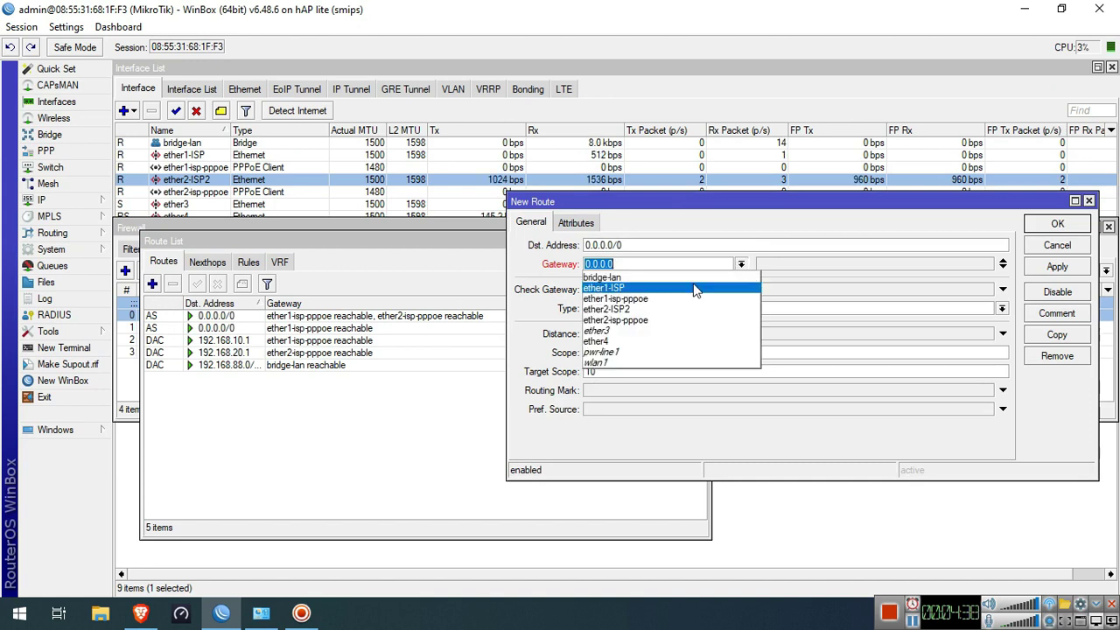
{"action": "left_click", "coordinate": [667, 334]}
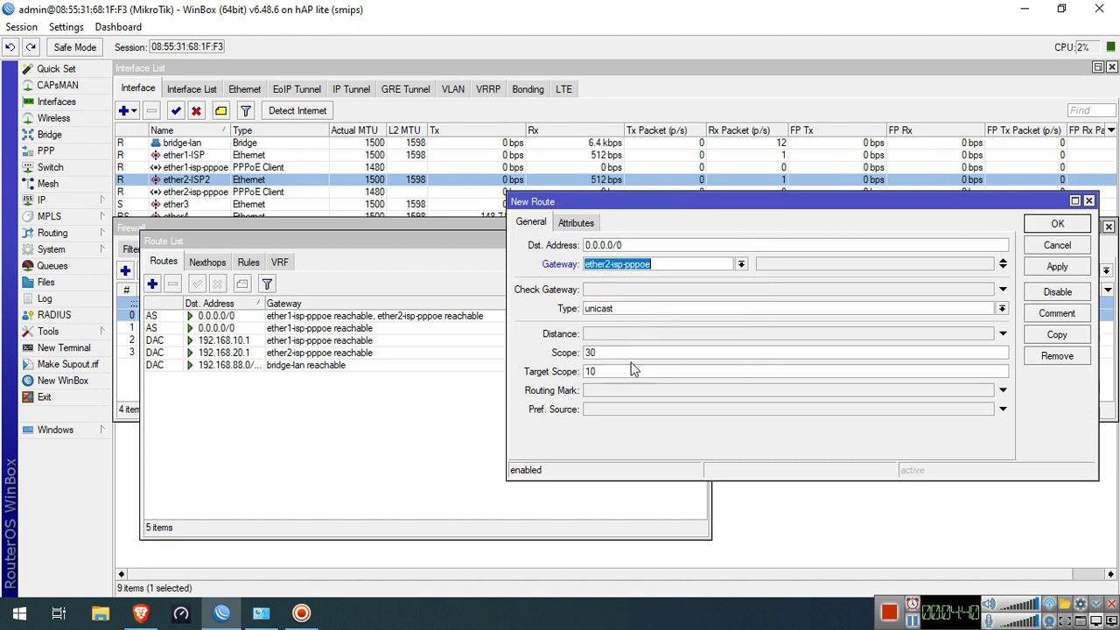
{"action": "left_click", "coordinate": [643, 334]}
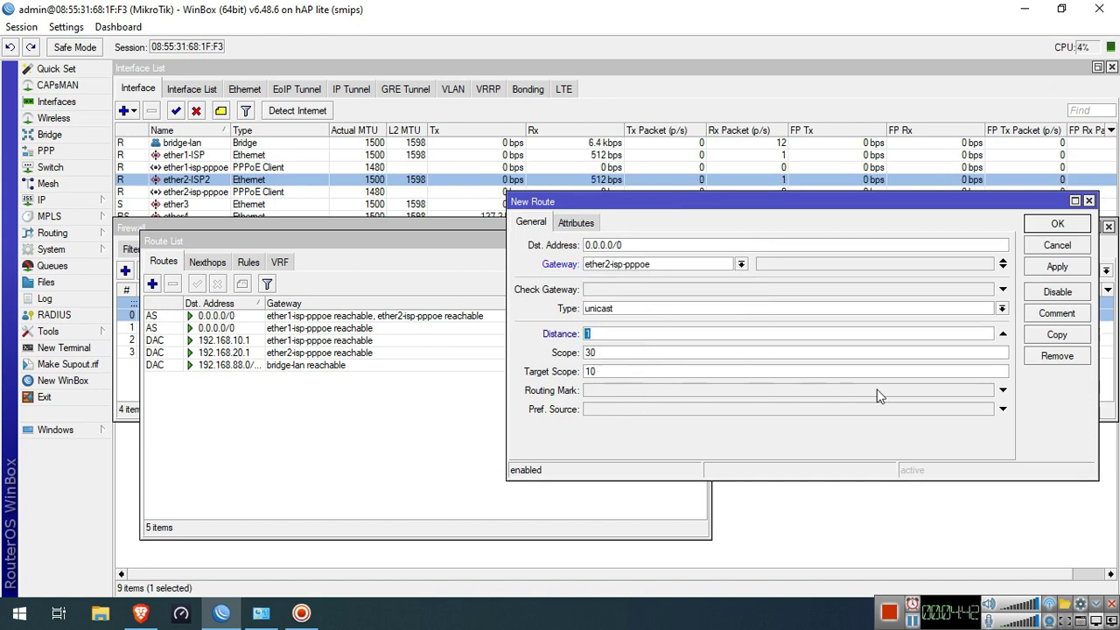
{"action": "left_click", "coordinate": [991, 390]}
{"action": "left_click", "coordinate": [882, 427]}
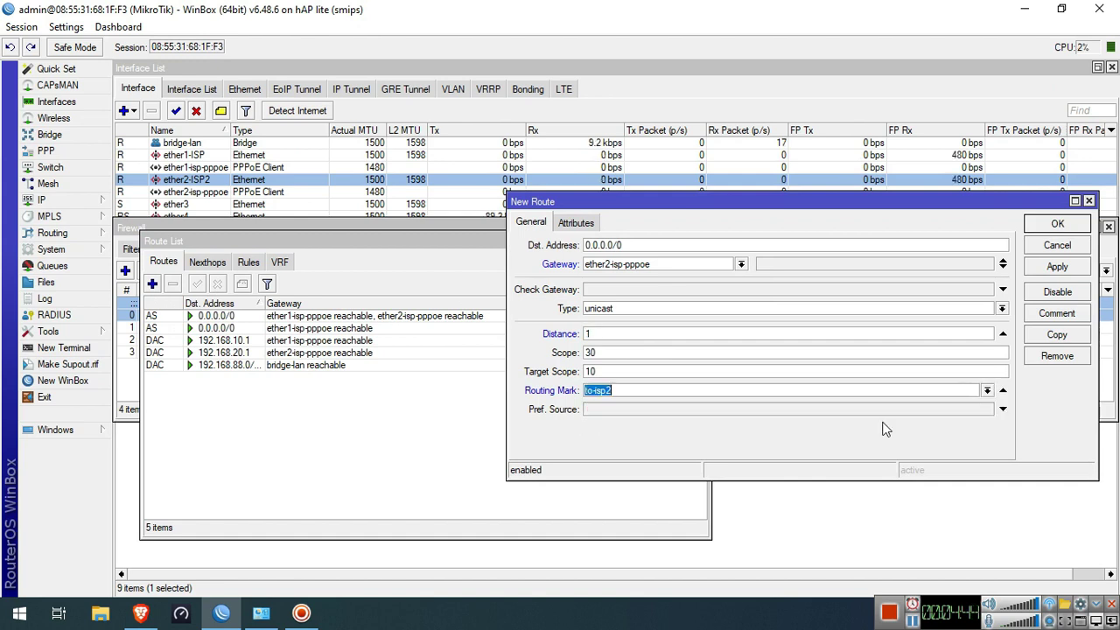
{"action": "left_click", "coordinate": [1057, 267]}
{"action": "left_click", "coordinate": [1057, 245]}
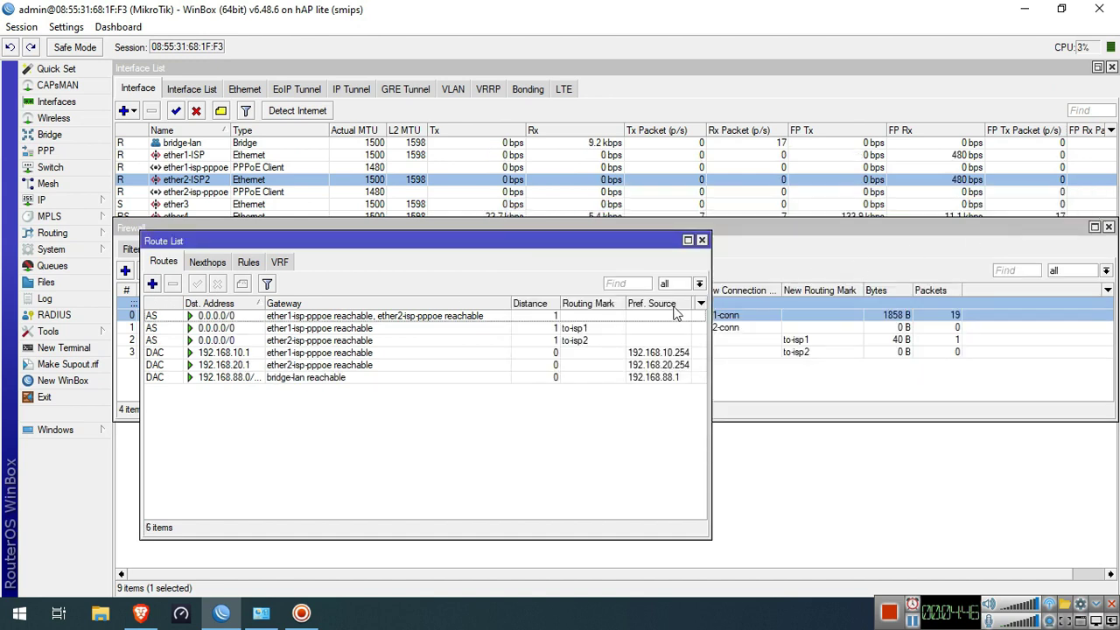
Close the Route List and ping google.com from a router terminal, then stop and close it
{"action": "left_click", "coordinate": [700, 239]}
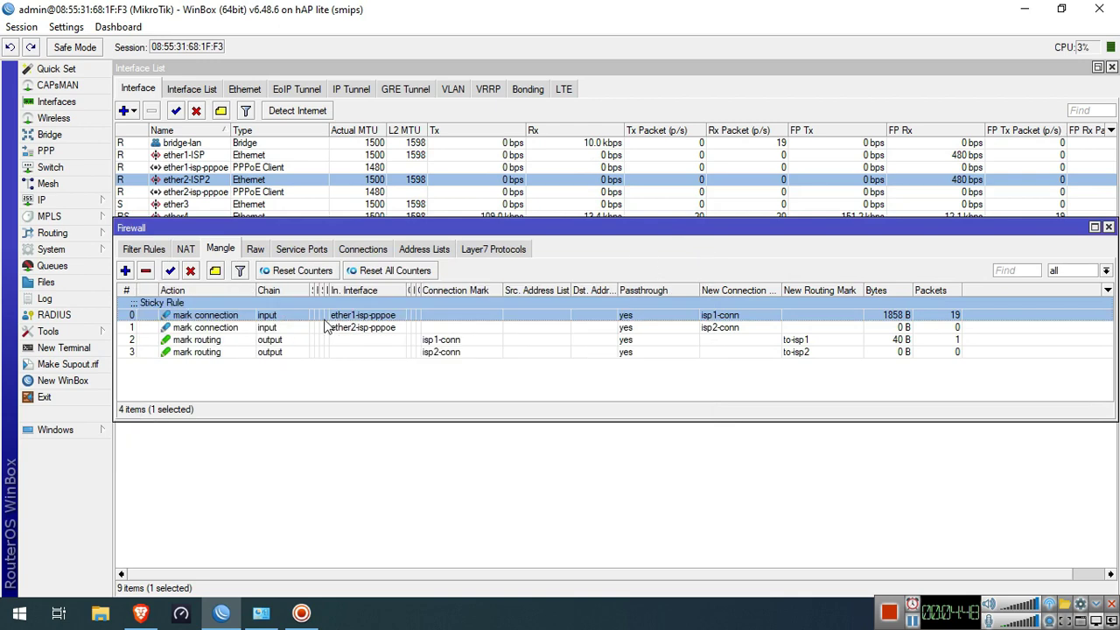
{"action": "left_click", "coordinate": [75, 349]}
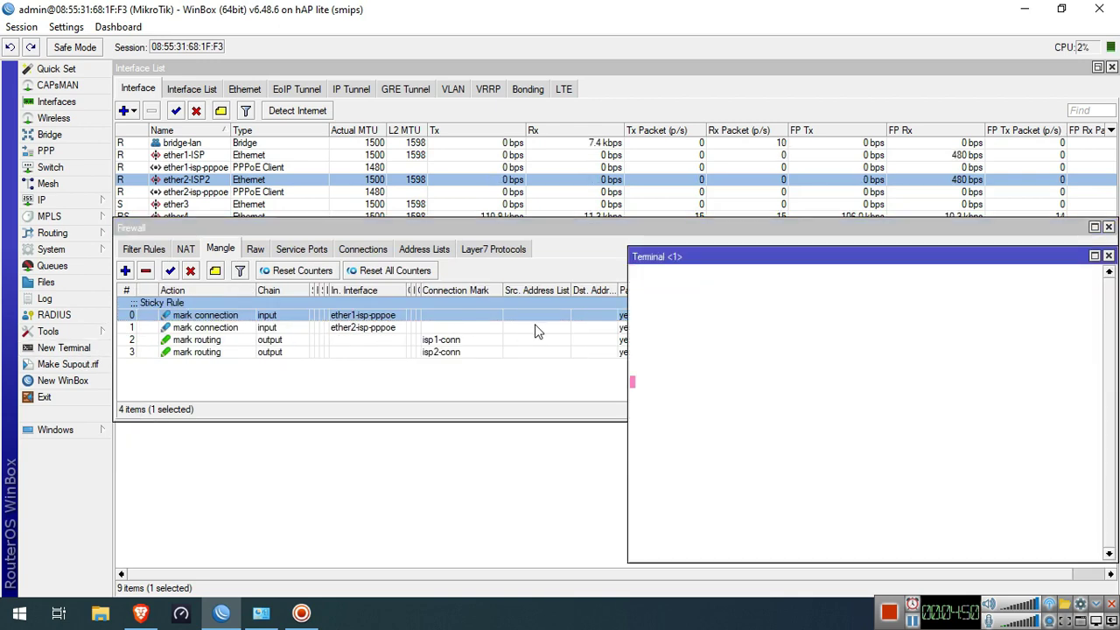
{"action": "type", "text": "ping goo"}
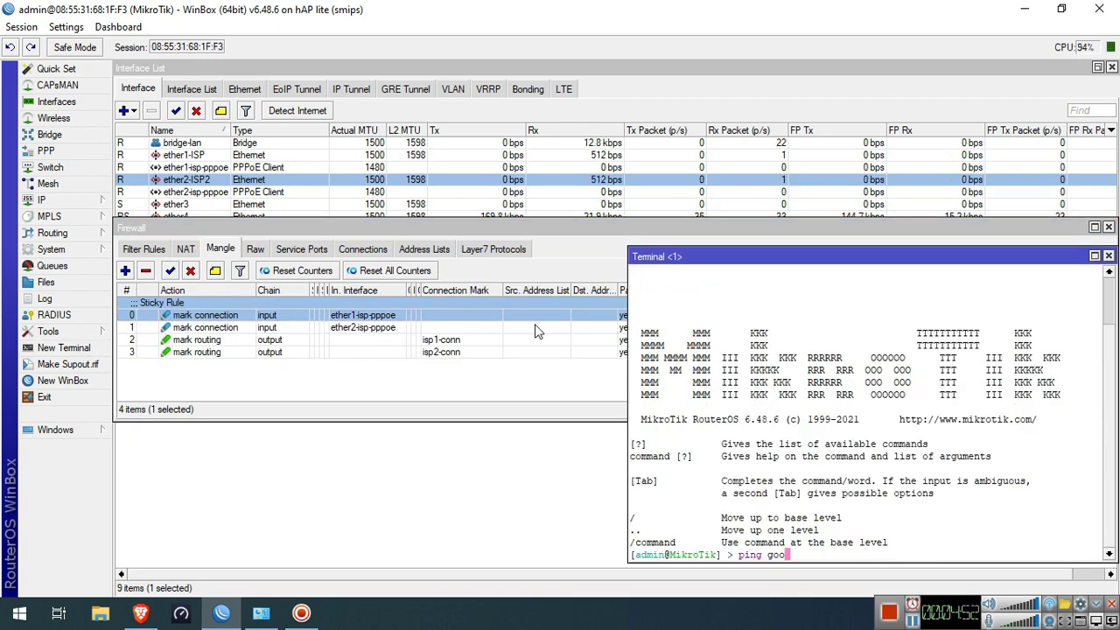
{"action": "type", "text": "gle.com"}
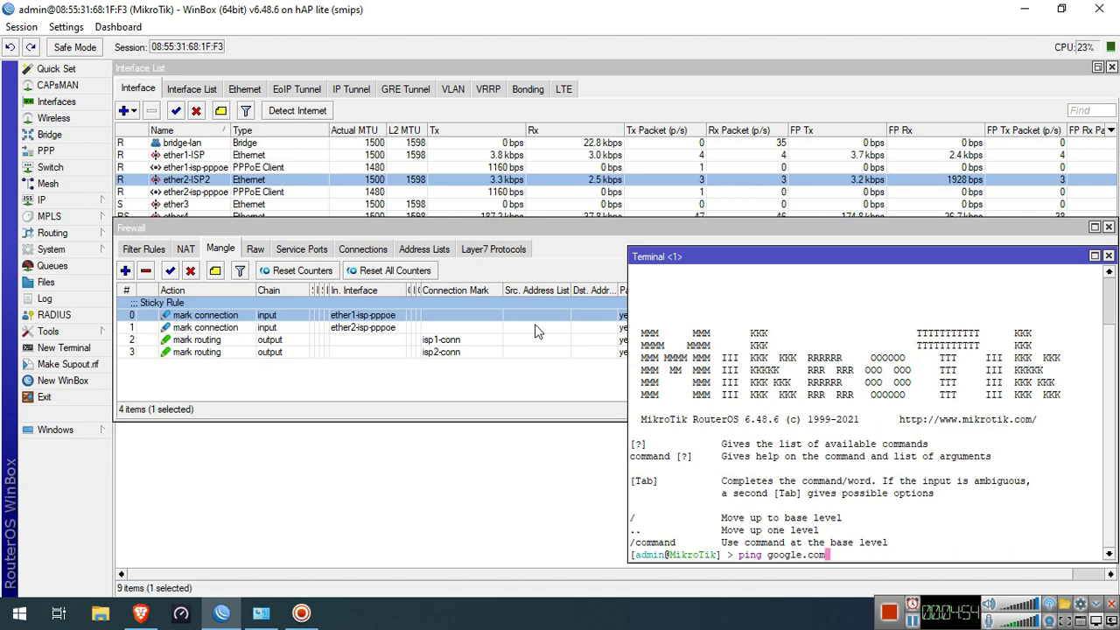
{"action": "key", "text": "Return"}
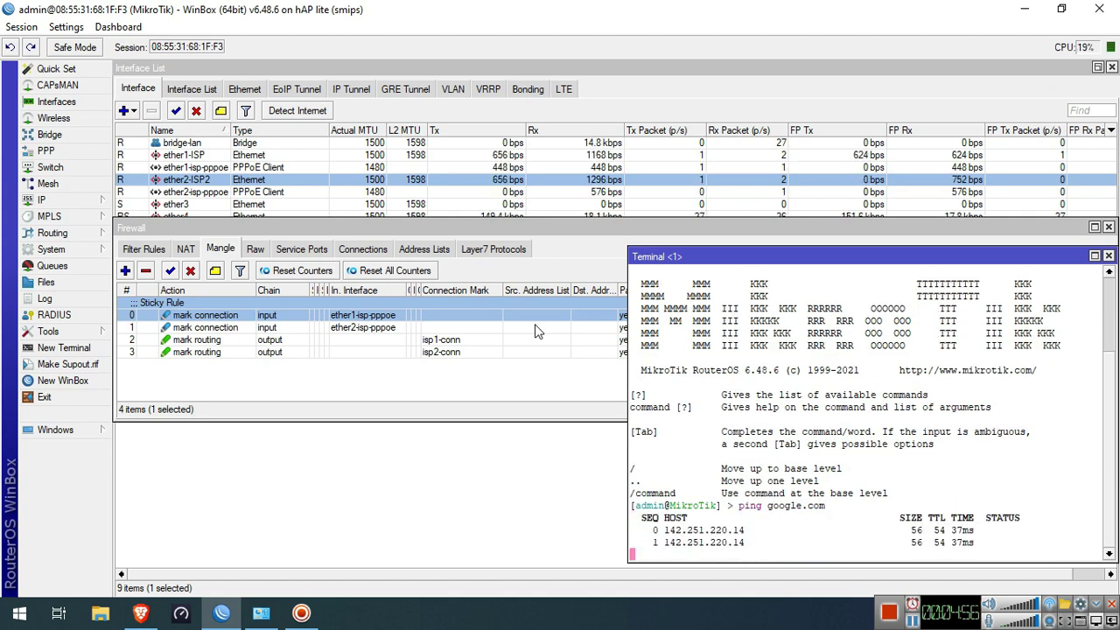
{"action": "key", "text": "ctrl+c"}
{"action": "left_click", "coordinate": [1109, 256]}
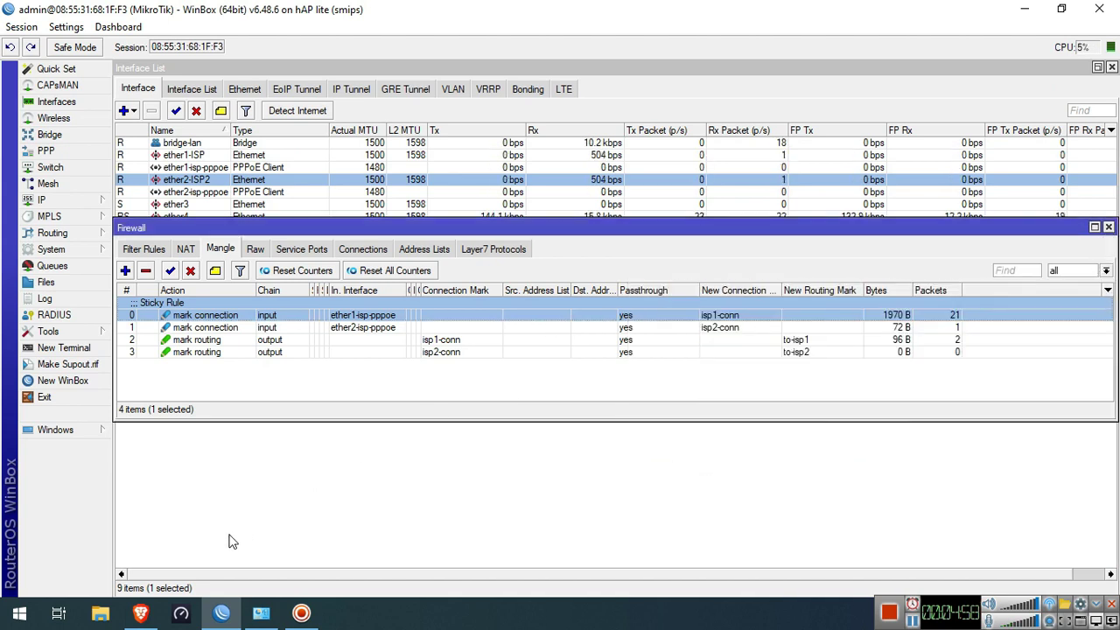
Open a Command Prompt and run ipconfig /release followed by ipconfig /renew
{"action": "key", "text": "super+r"}
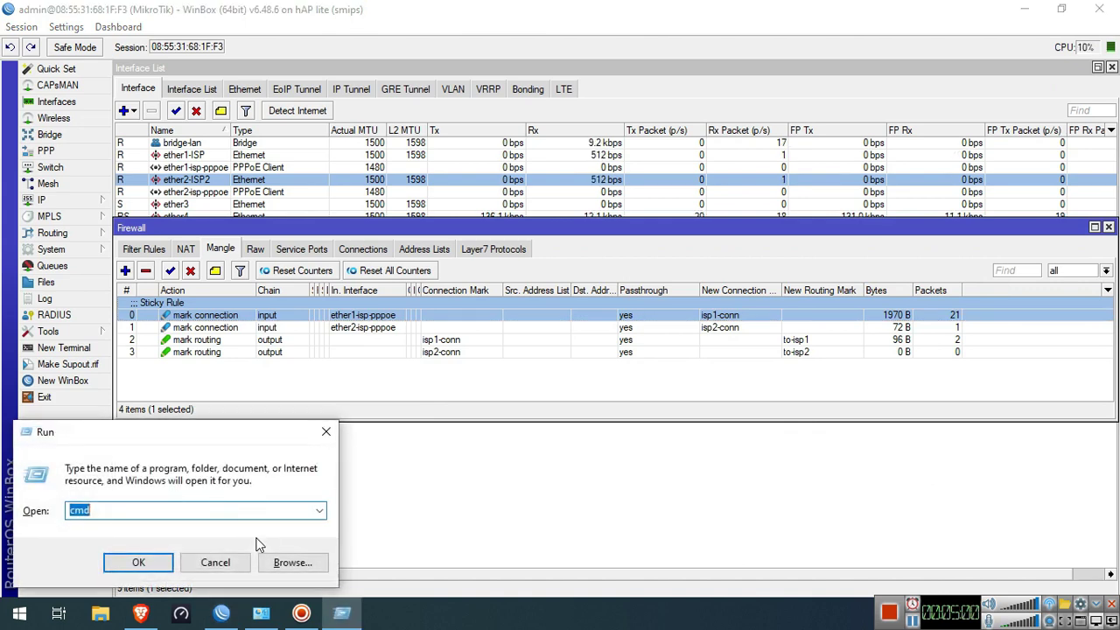
{"action": "key", "text": "Return"}
{"action": "type", "text": "ipcon"}
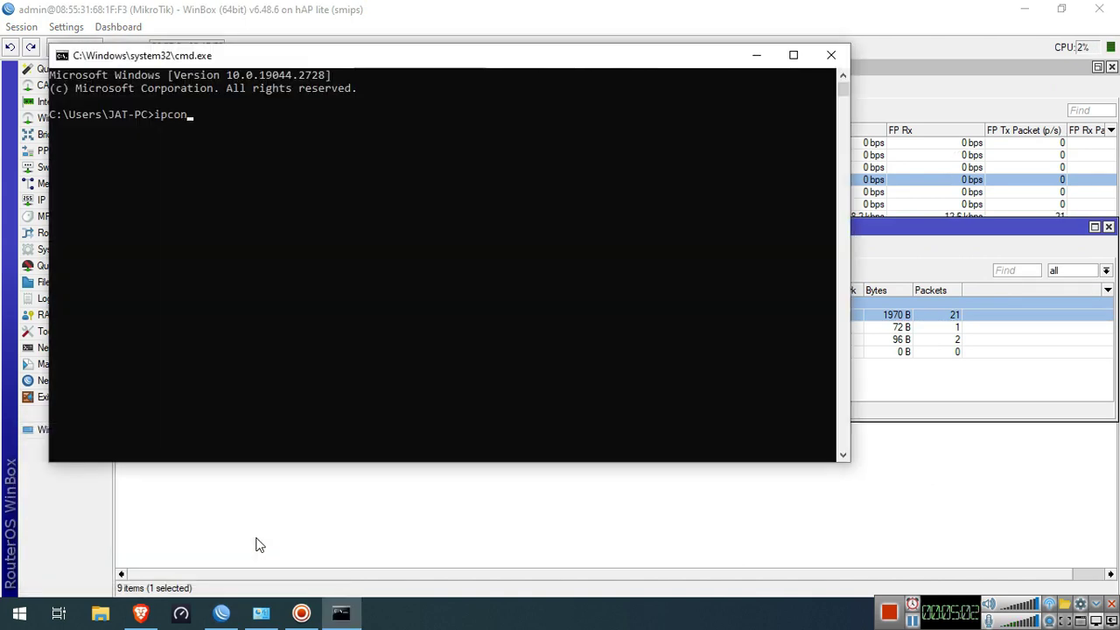
{"action": "type", "text": "fig /all"}
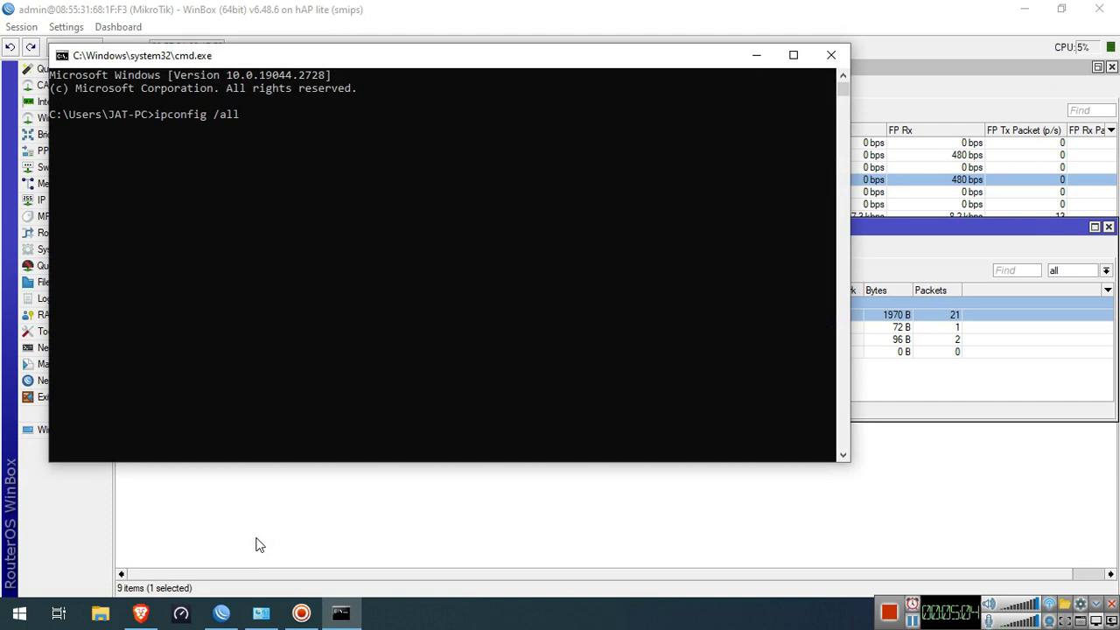
{"action": "type", "text": "re"}
{"action": "key", "text": "BackSpace"}
{"action": "key", "text": "BackSpace"}
{"action": "key", "text": "BackSpace"}
{"action": "key", "text": "BackSpace"}
{"action": "type", "text": "lease"}
{"action": "key", "text": "Return"}
{"action": "key", "text": "Up"}
{"action": "key", "text": "BackSpace"}
{"action": "key", "text": "BackSpace"}
{"action": "key", "text": "BackSpace"}
{"action": "key", "text": "BackSpace"}
{"action": "key", "text": "BackSpace"}
{"action": "type", "text": "new"}
{"action": "key", "text": "Return"}
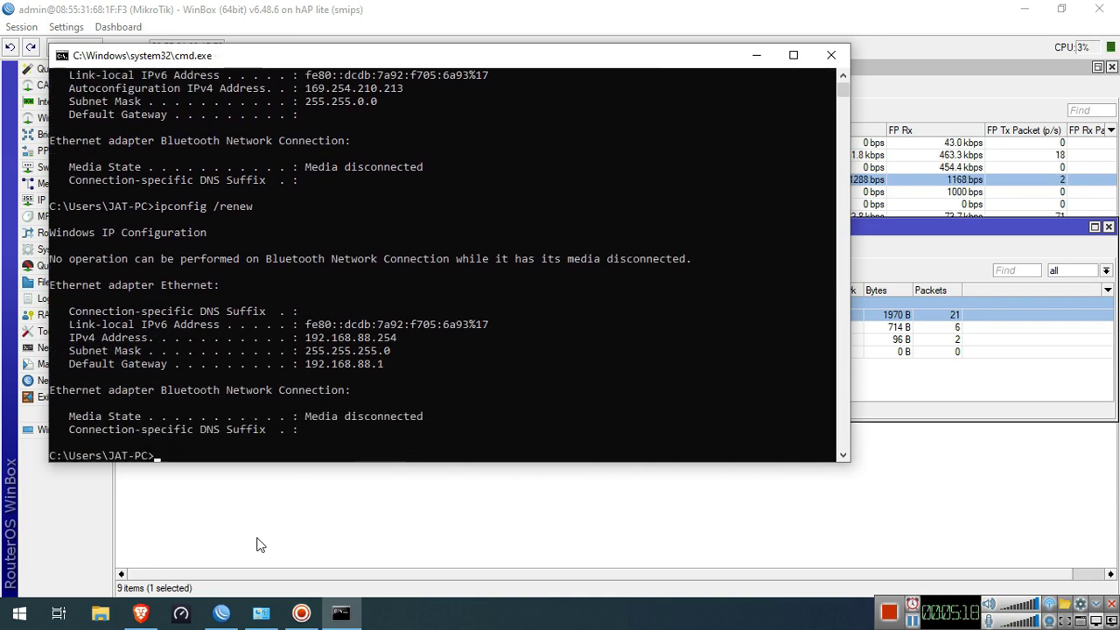
Ping google.com, stop it with Ctrl+C, and close the console
{"action": "key", "text": "BackSpace"}
{"action": "key", "text": "BackSpace"}
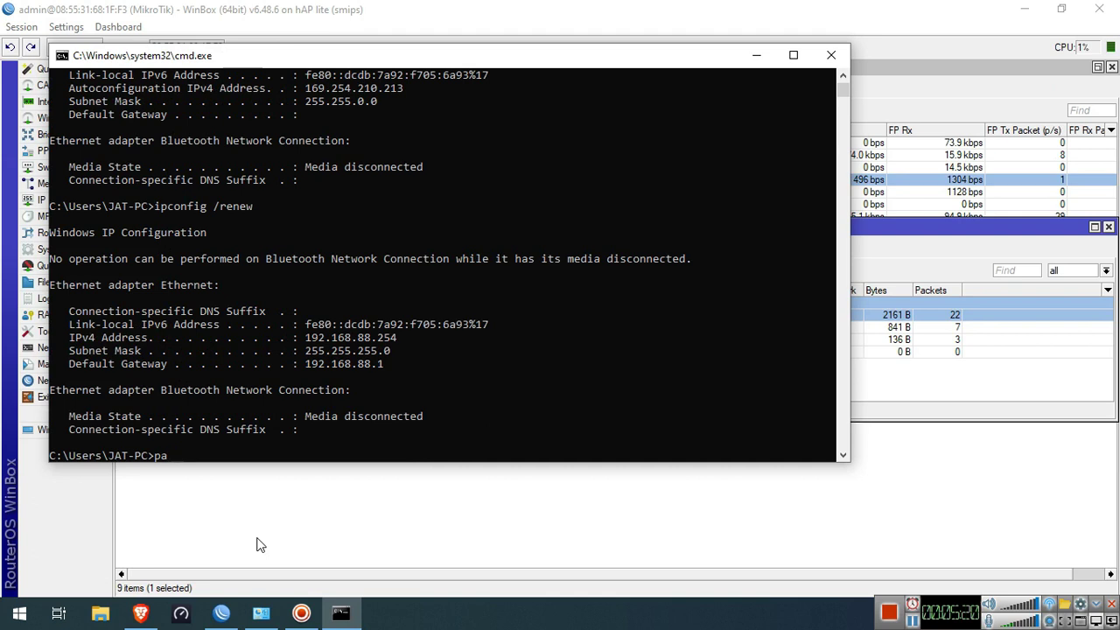
{"action": "type", "text": "goog"}
{"action": "key", "text": "BackSpace"}
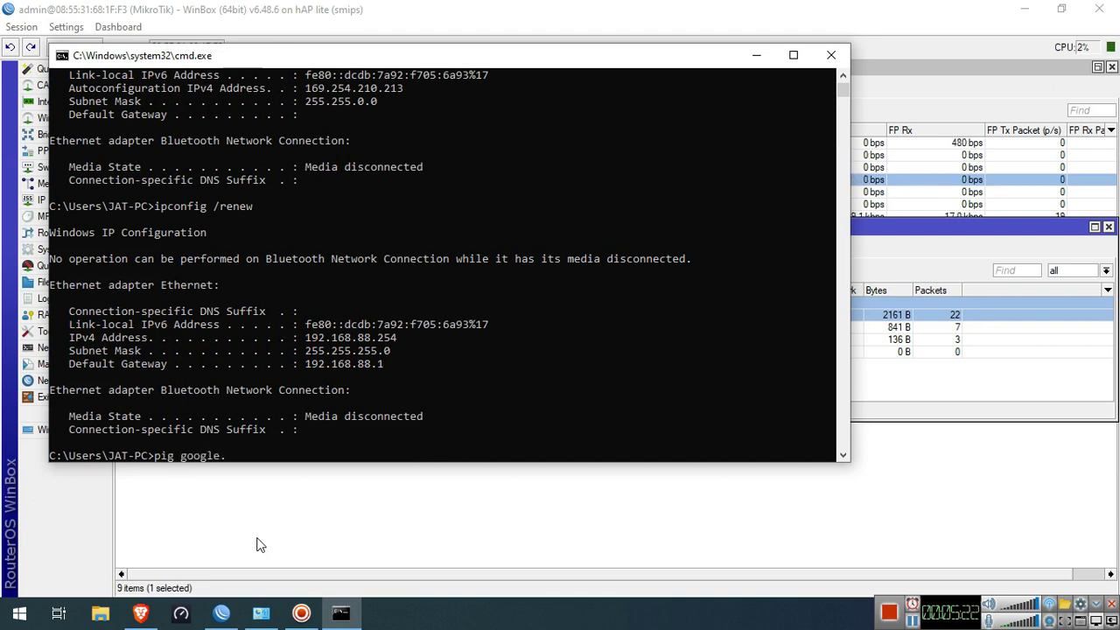
{"action": "key", "text": "BackSpace"}
{"action": "type", "text": "ol"}
{"action": "type", "text": "le.com"}
{"action": "key", "text": "Return"}
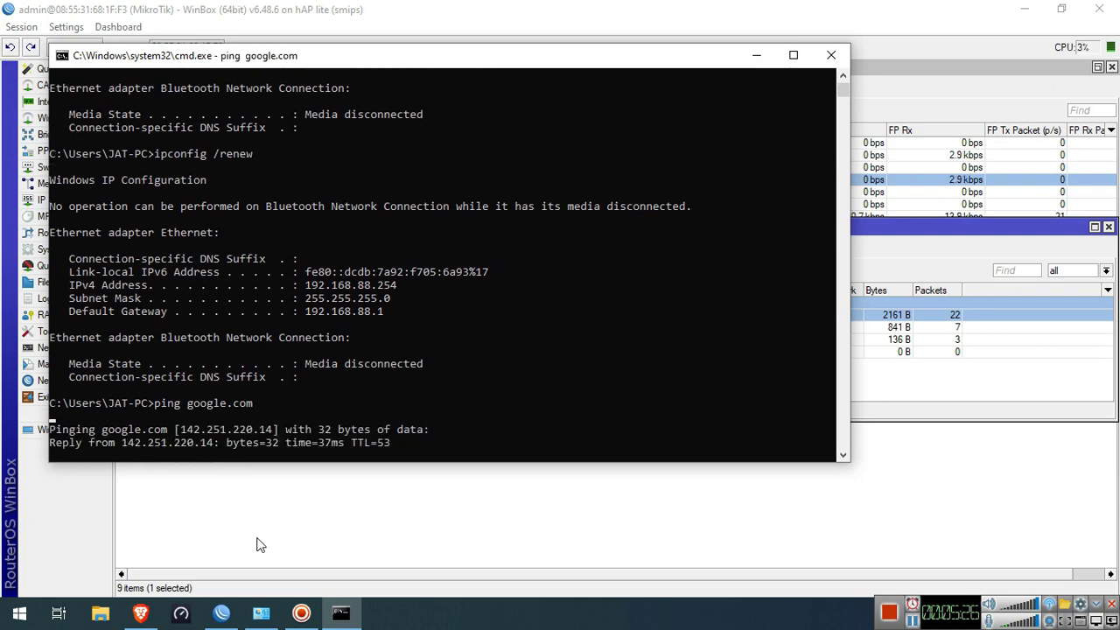
{"action": "key", "text": "ctrl+c"}
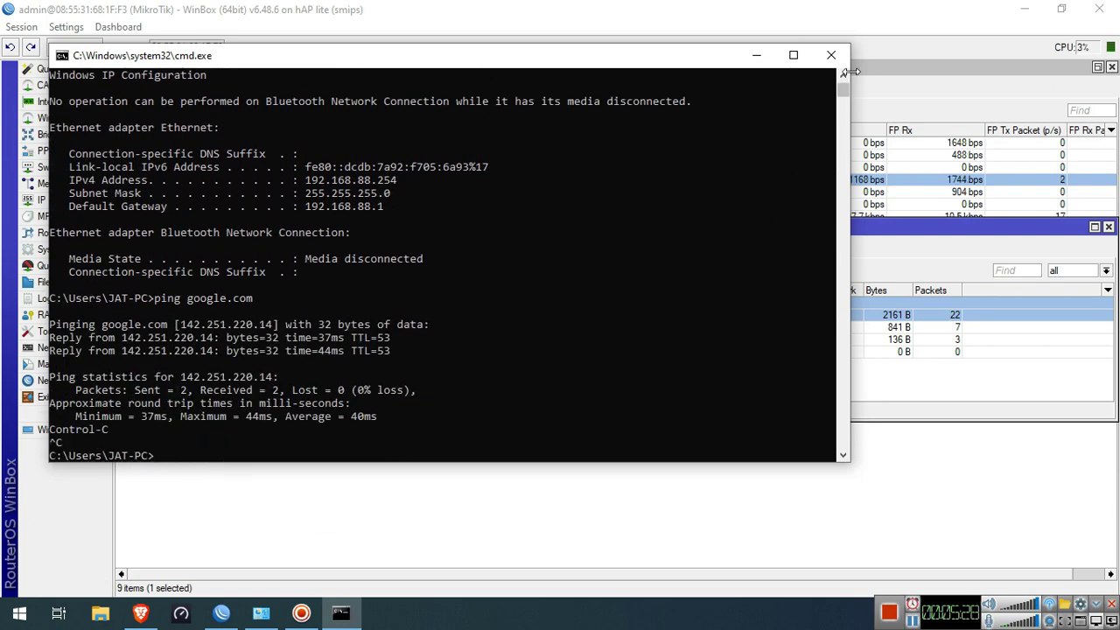
{"action": "left_click", "coordinate": [833, 55]}
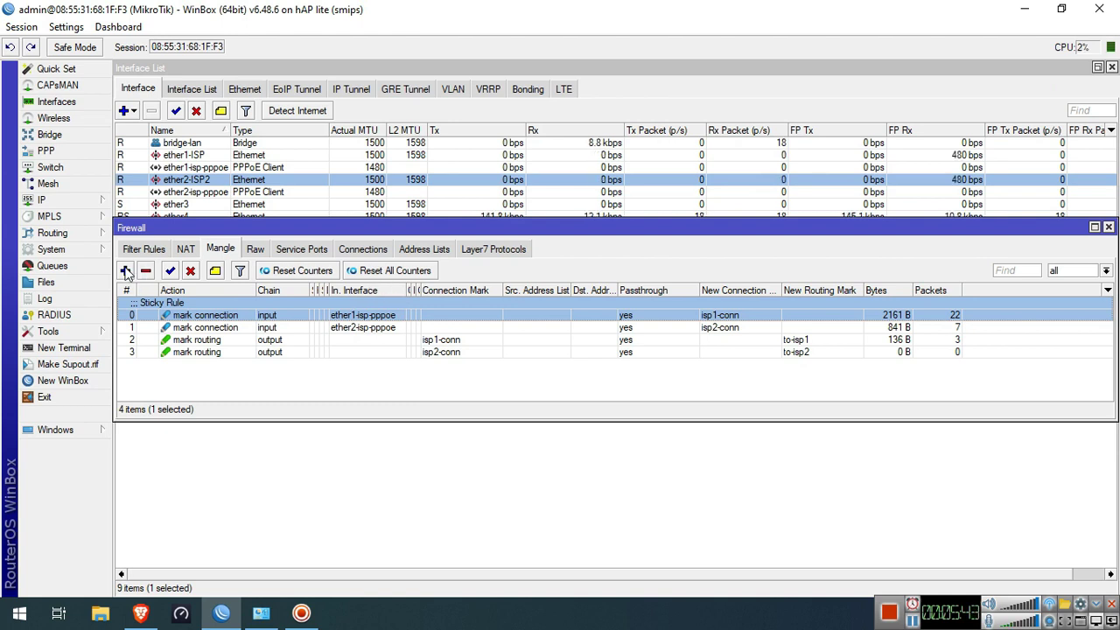
Create a new forward-chain mangle rule with source address 192.168.88.0/24
{"action": "left_click", "coordinate": [126, 271]}
{"action": "left_click", "coordinate": [475, 129]}
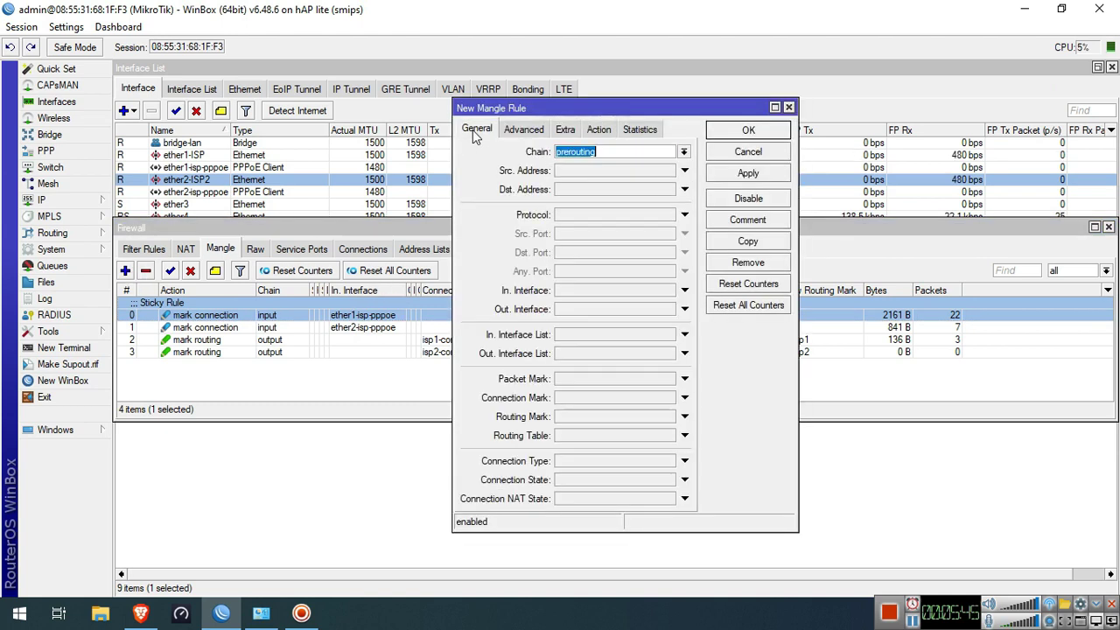
{"action": "left_click", "coordinate": [684, 152]}
{"action": "left_click", "coordinate": [571, 165]}
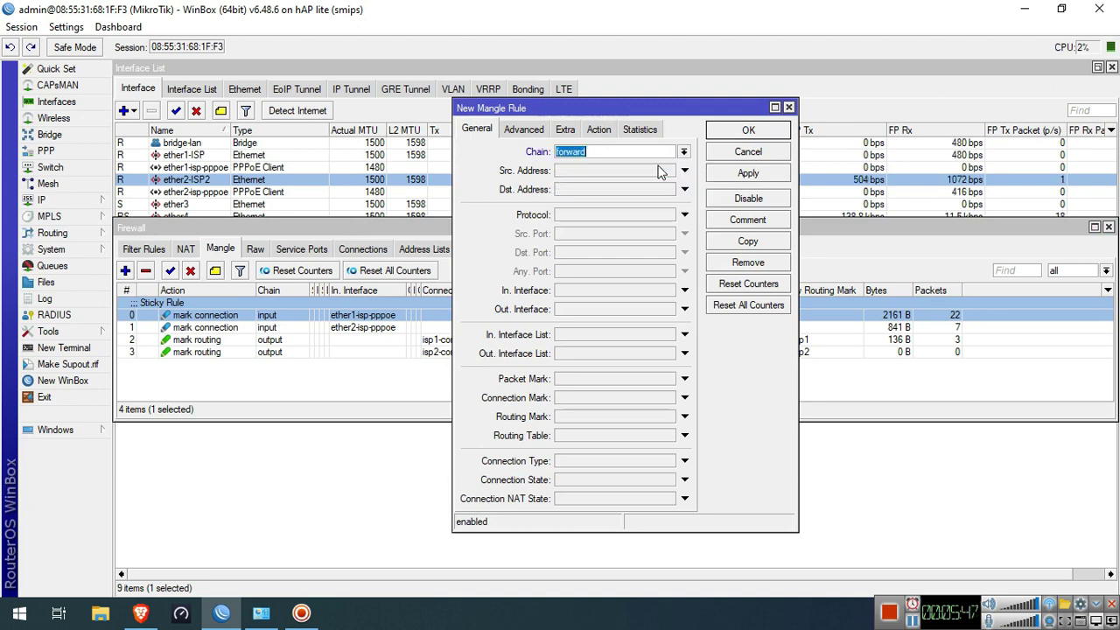
{"action": "left_click", "coordinate": [625, 171]}
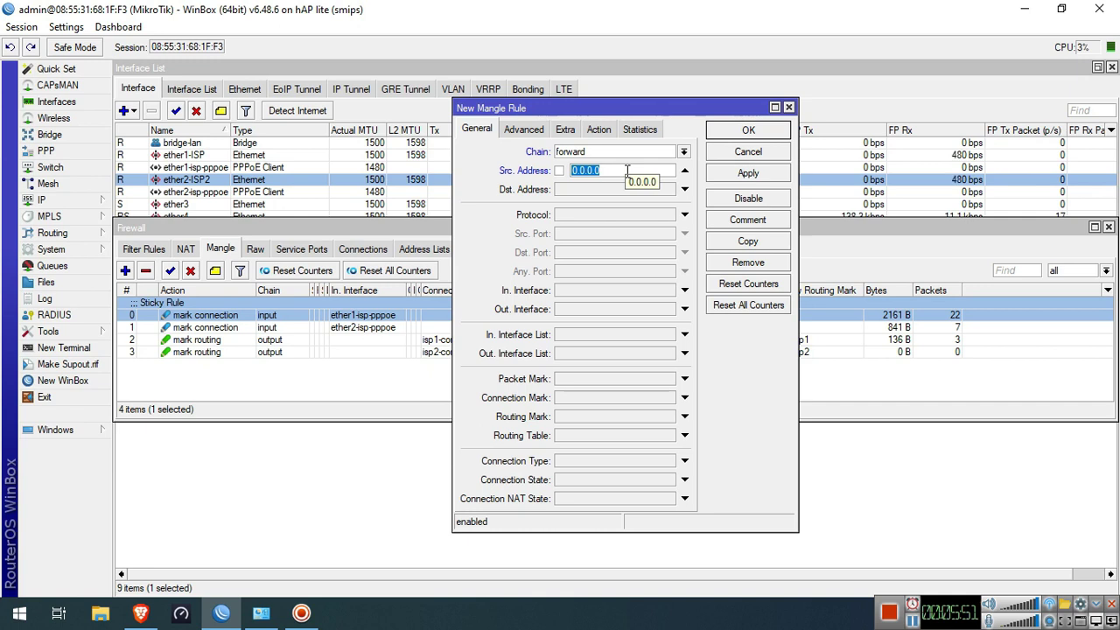
{"action": "type", "text": "192.168.88.0/24"}
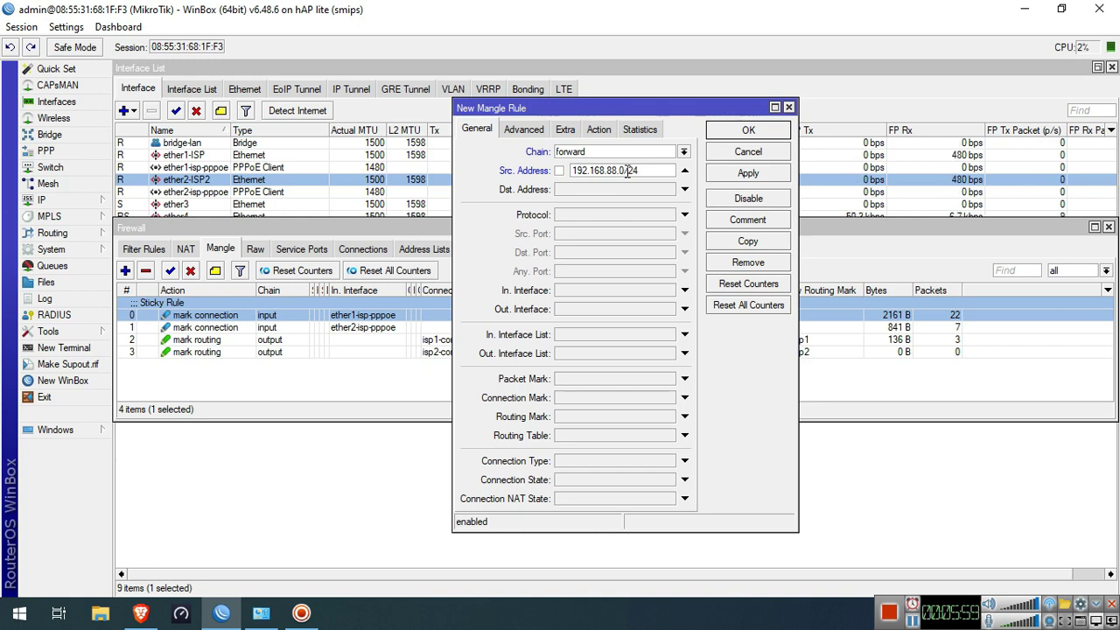
Set the action to mark connection with new connection mark equal-share-conn, apply and close
{"action": "left_click", "coordinate": [599, 130]}
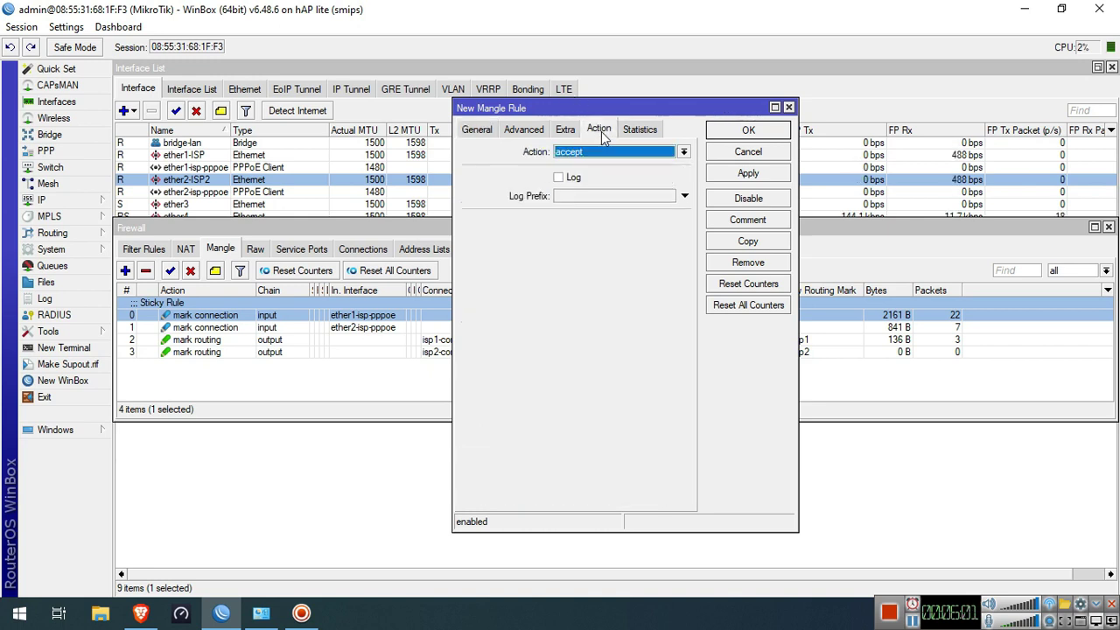
{"action": "left_click", "coordinate": [604, 153]}
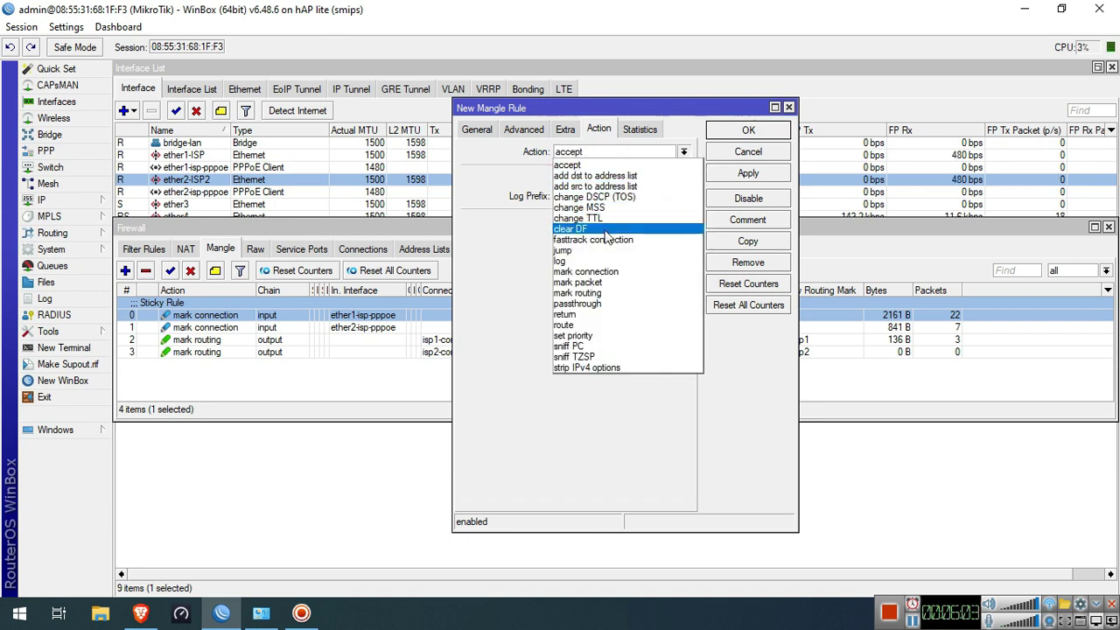
{"action": "left_click", "coordinate": [606, 272]}
{"action": "left_click", "coordinate": [618, 221]}
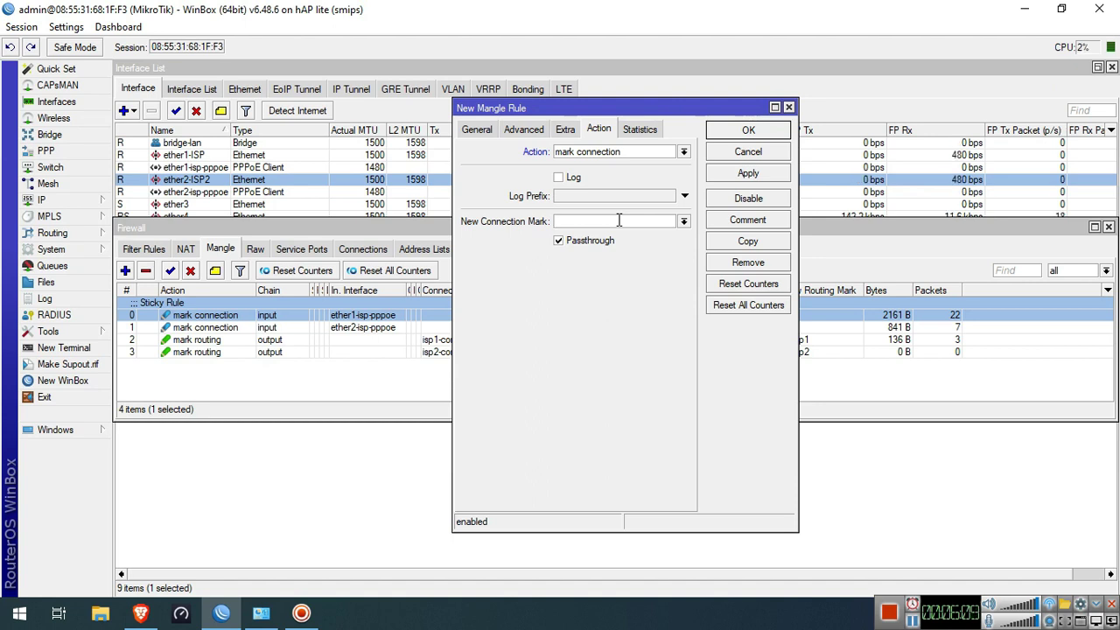
{"action": "type", "text": "aul"}
{"action": "key", "text": "BackSpace"}
{"action": "key", "text": "BackSpace"}
{"action": "type", "text": "qual-share-con"}
{"action": "left_click", "coordinate": [748, 173]}
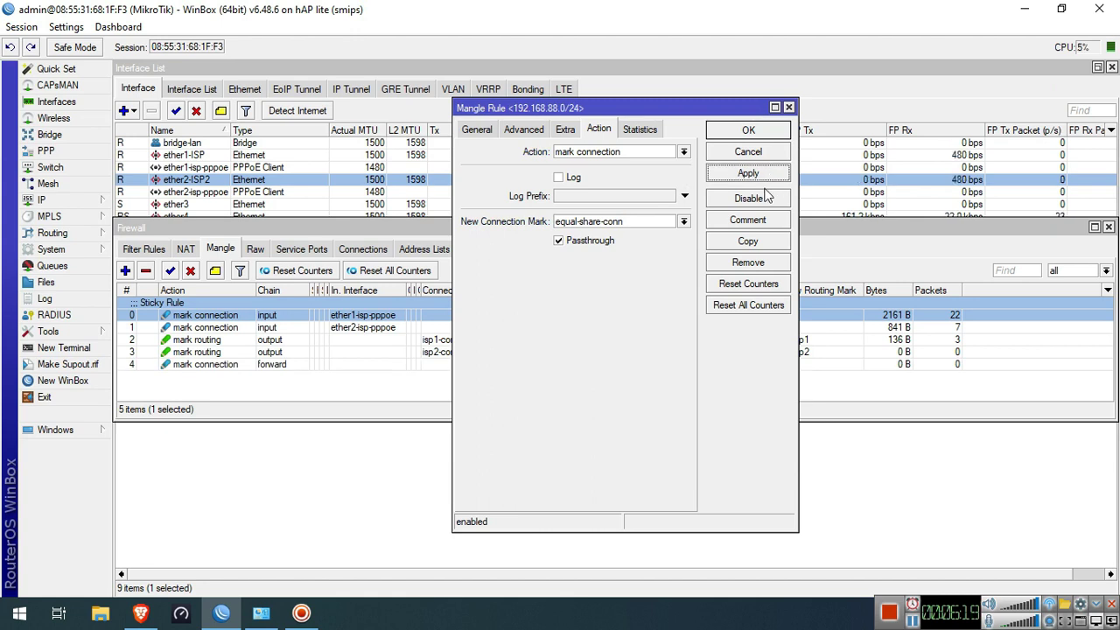
{"action": "left_click", "coordinate": [767, 138]}
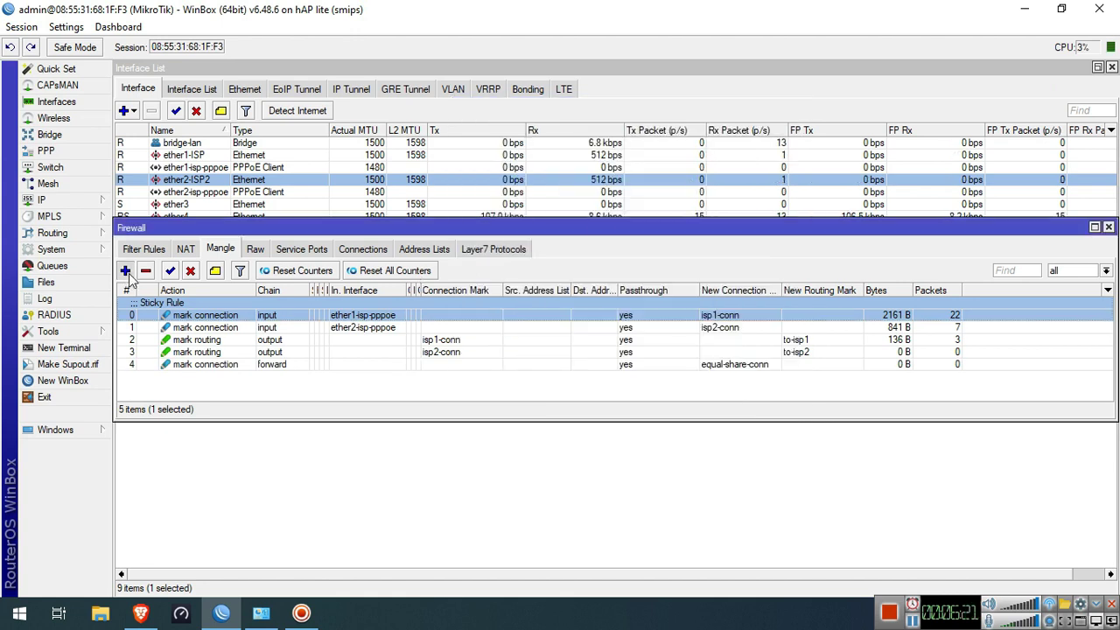
Add a forward-chain mangle rule matching connection mark equal-share-conn
{"action": "left_click", "coordinate": [125, 270]}
{"action": "left_click", "coordinate": [477, 129]}
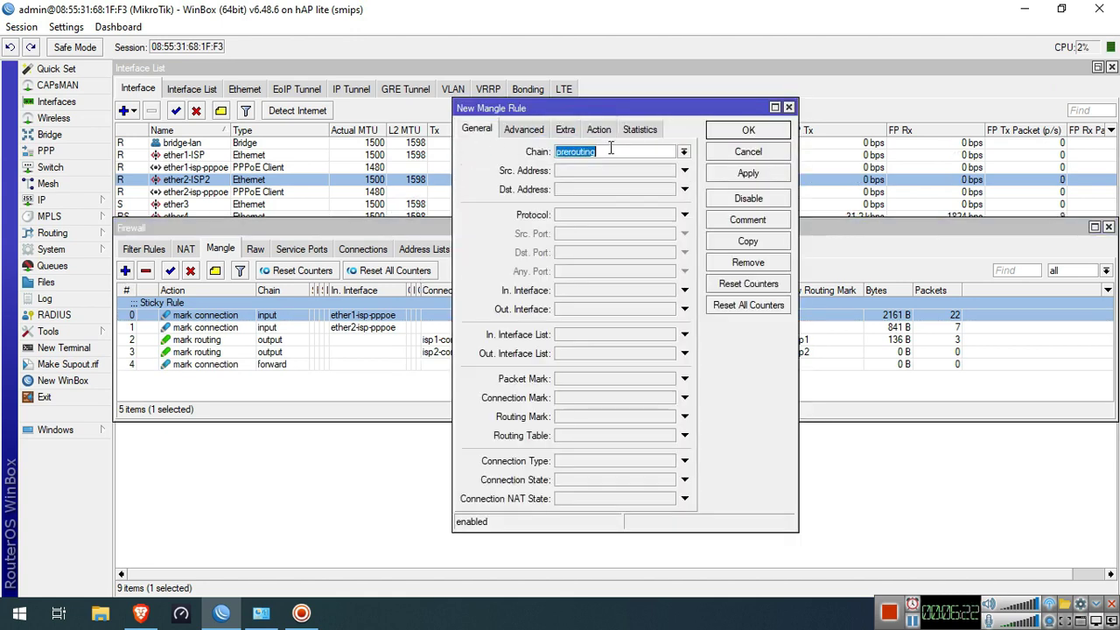
{"action": "left_click", "coordinate": [683, 151]}
{"action": "left_click", "coordinate": [669, 166]}
{"action": "type", "text": "forward"}
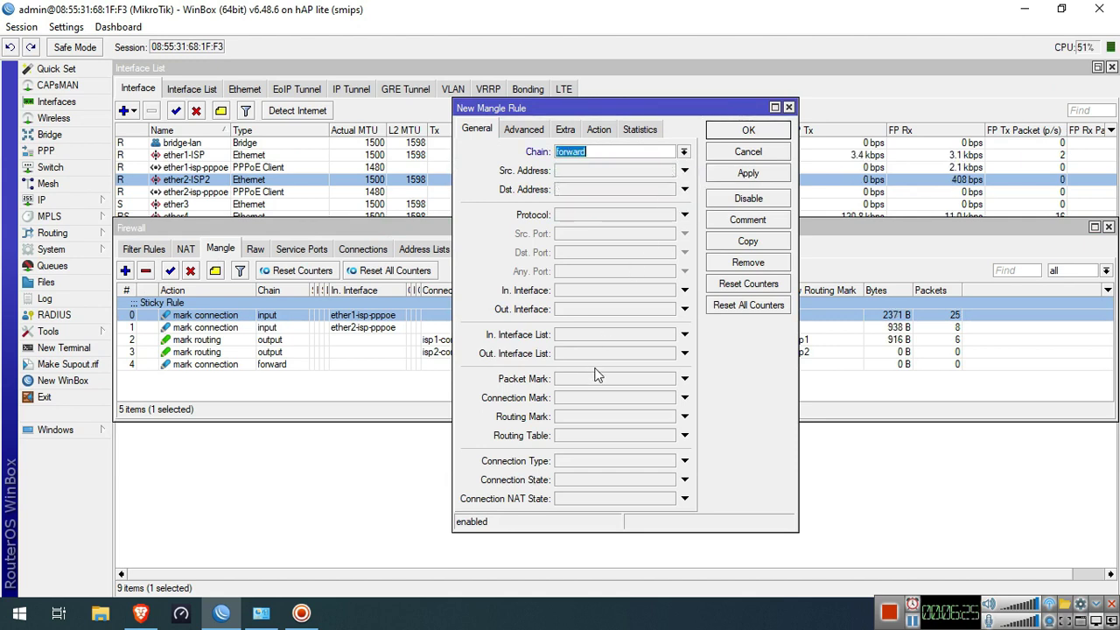
{"action": "left_click", "coordinate": [604, 398]}
{"action": "left_click", "coordinate": [668, 398]}
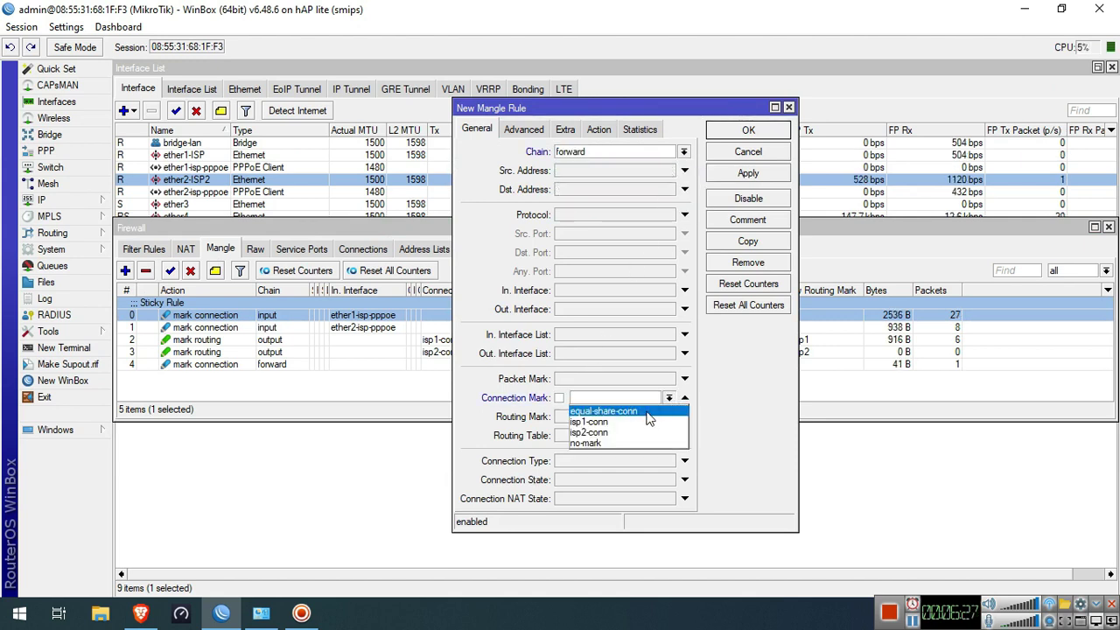
{"action": "left_click", "coordinate": [648, 413]}
Make the rule mark packets as equal-share-pkt with passthrough off, and save it
{"action": "left_click", "coordinate": [599, 130]}
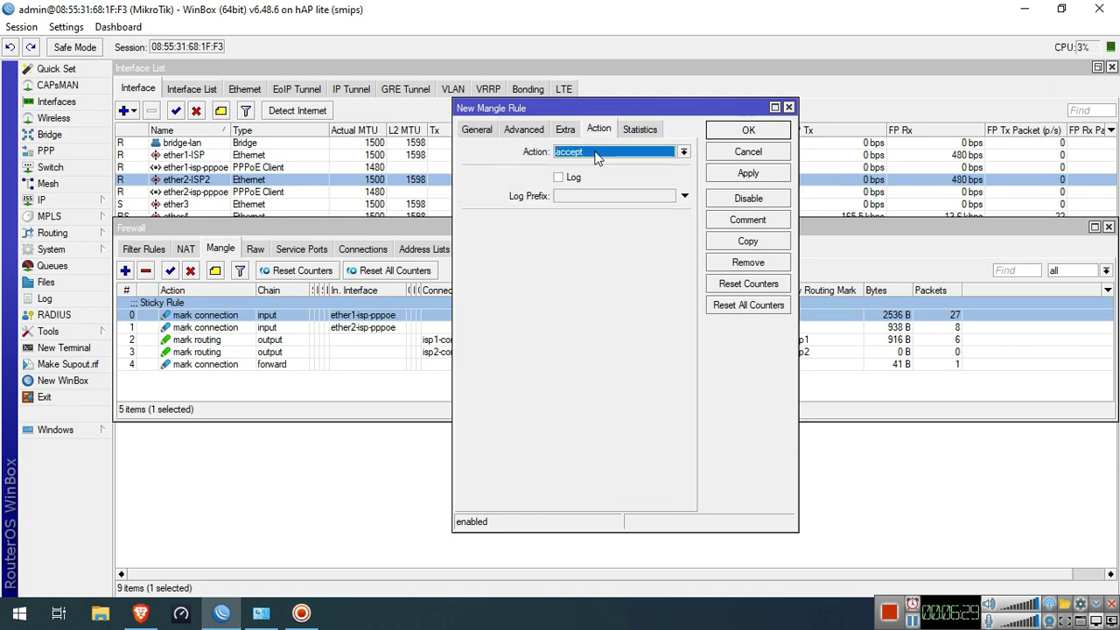
{"action": "left_click", "coordinate": [613, 151]}
{"action": "left_click", "coordinate": [584, 284]}
{"action": "left_click", "coordinate": [599, 220]}
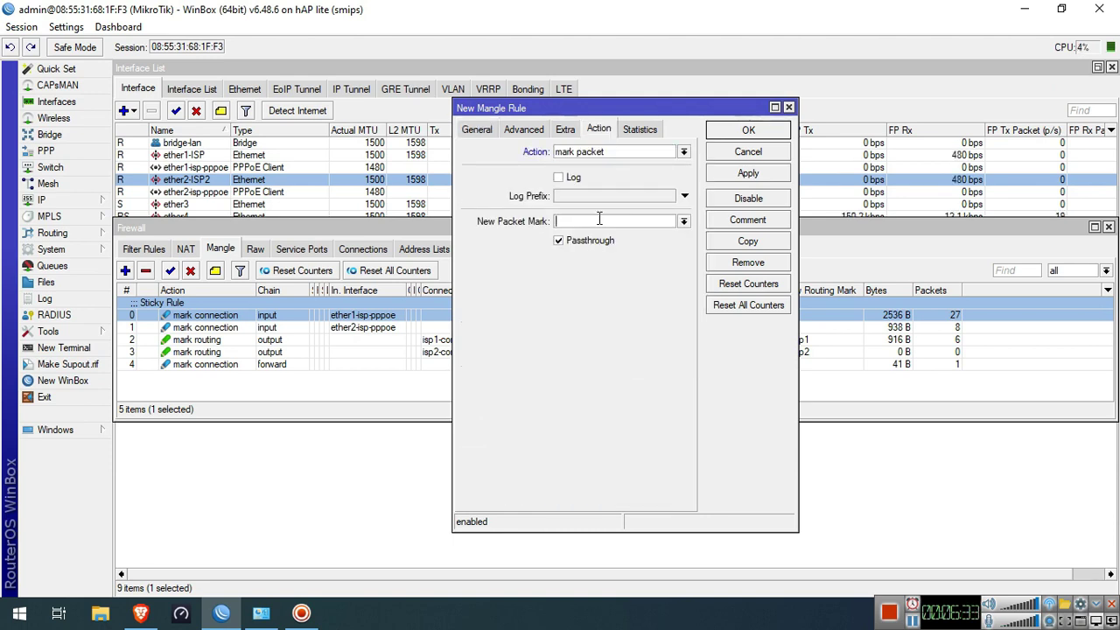
{"action": "type", "text": "equal"}
{"action": "key", "text": "BackSpace"}
{"action": "key", "text": "BackSpace"}
{"action": "key", "text": "BackSpace"}
{"action": "key", "text": "BackSpace"}
{"action": "type", "text": "-share"}
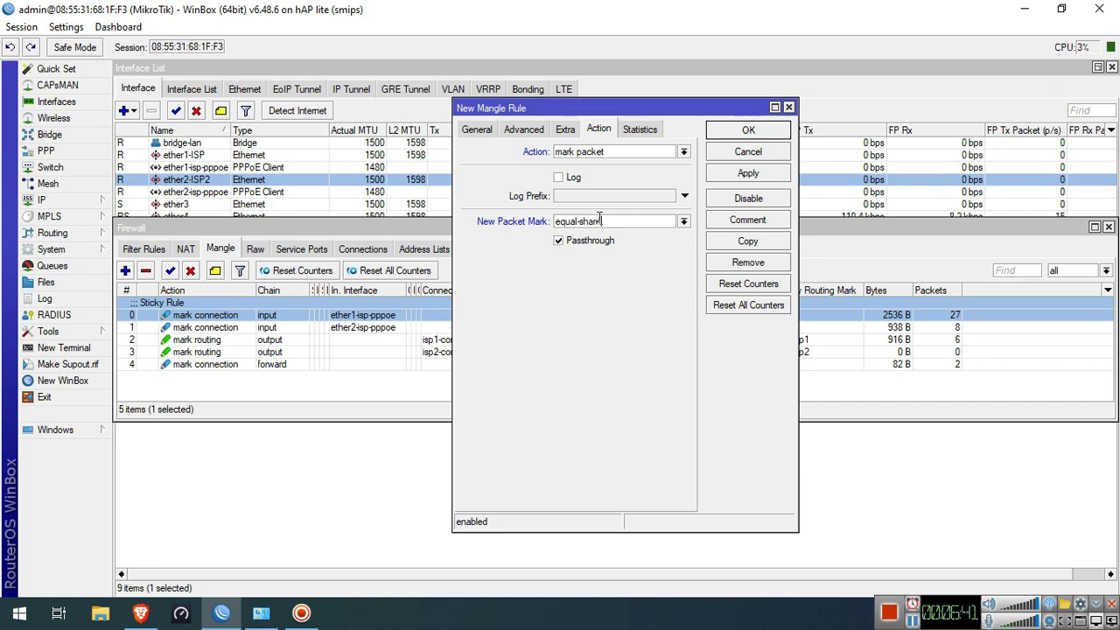
{"action": "type", "text": "-pkt"}
{"action": "left_click", "coordinate": [595, 243]}
{"action": "left_click", "coordinate": [763, 175]}
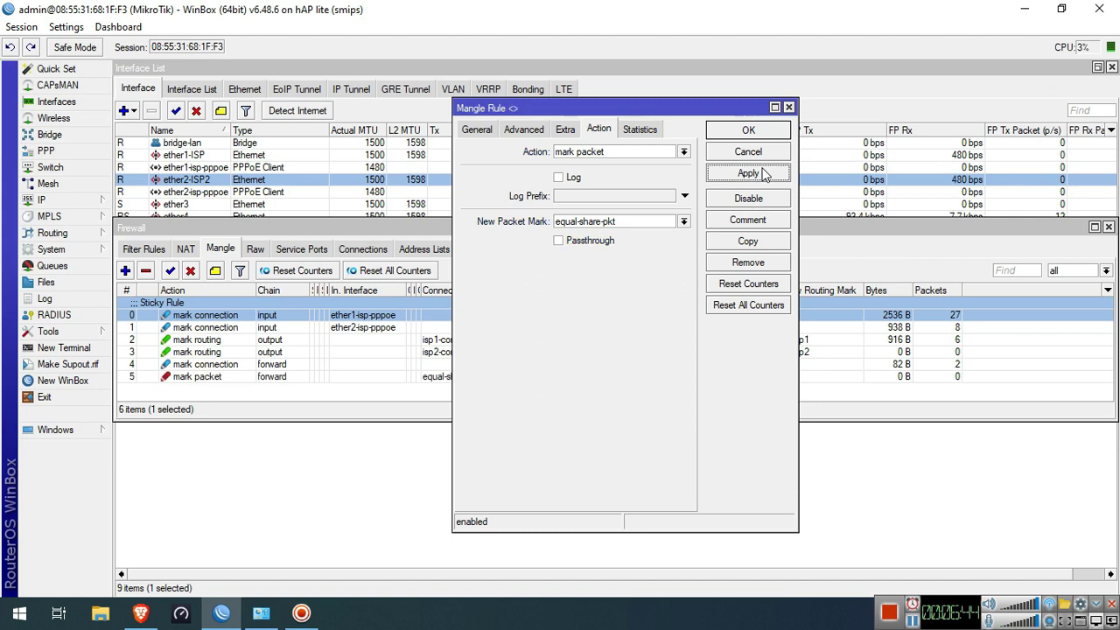
{"action": "left_click", "coordinate": [748, 130]}
{"action": "left_click", "coordinate": [296, 376]}
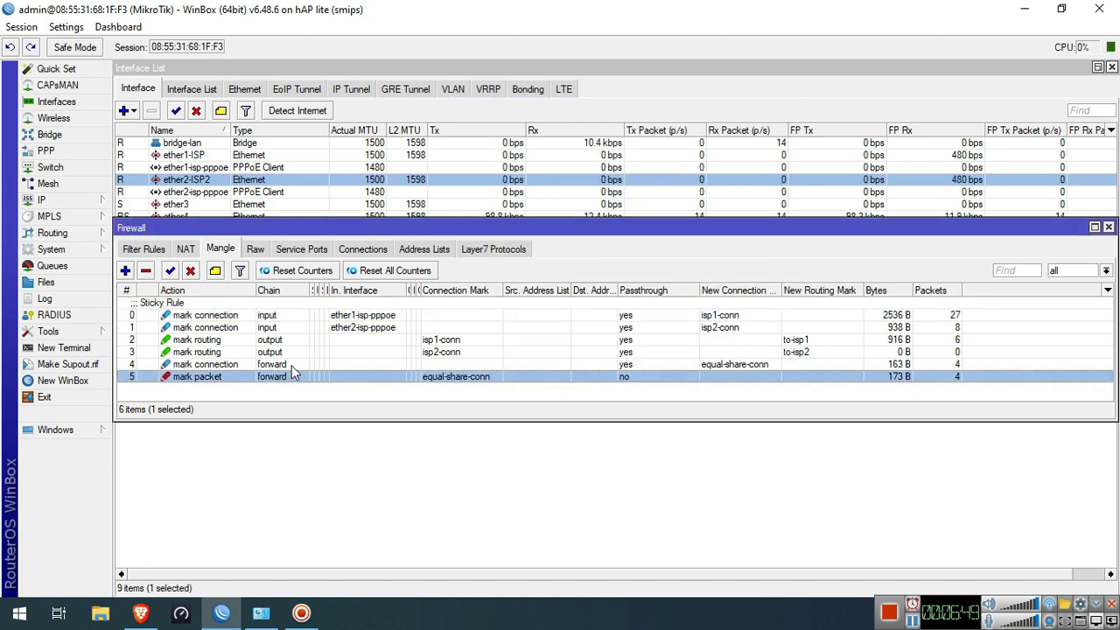
Comment the equal-share-conn connection-marking rule 'For Equal Bandwidth Share'
{"action": "left_click", "coordinate": [290, 365]}
{"action": "left_click", "coordinate": [215, 271]}
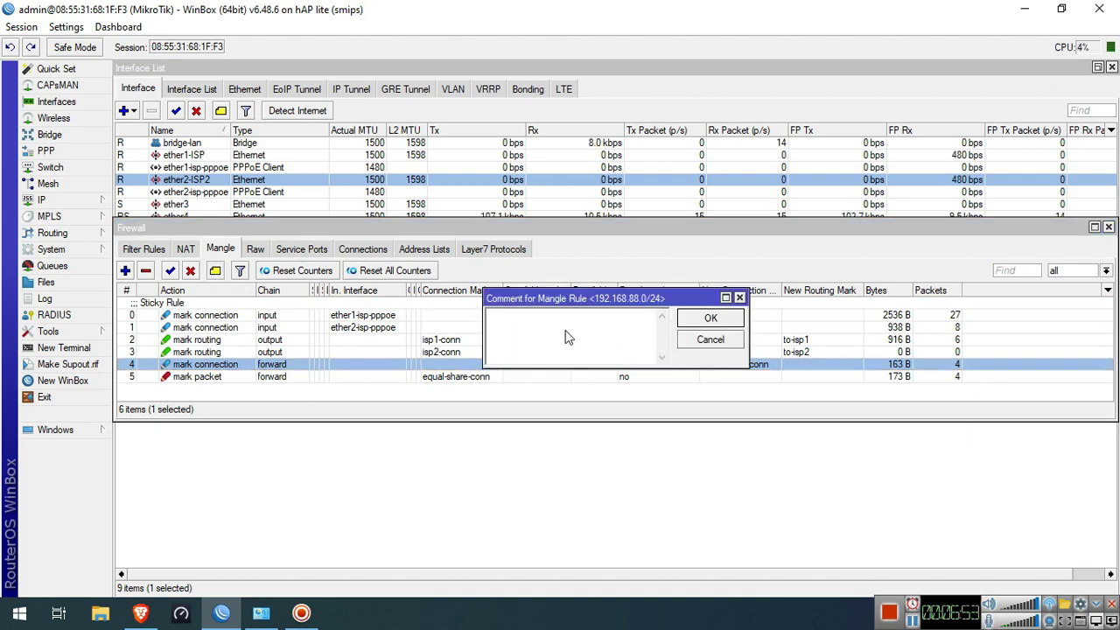
{"action": "type", "text": "For Equ"}
{"action": "key", "text": "BackSpace"}
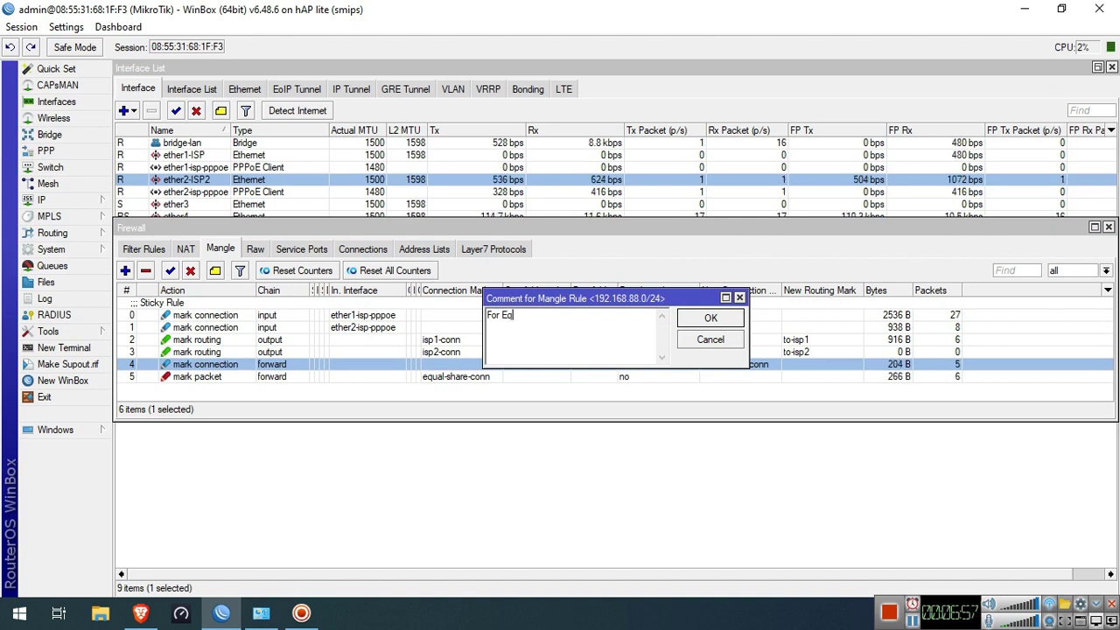
{"action": "type", "text": "aul"}
{"action": "key", "text": "BackSpace"}
{"action": "key", "text": "BackSpace"}
{"action": "type", "text": "l Bandwidth Share"}
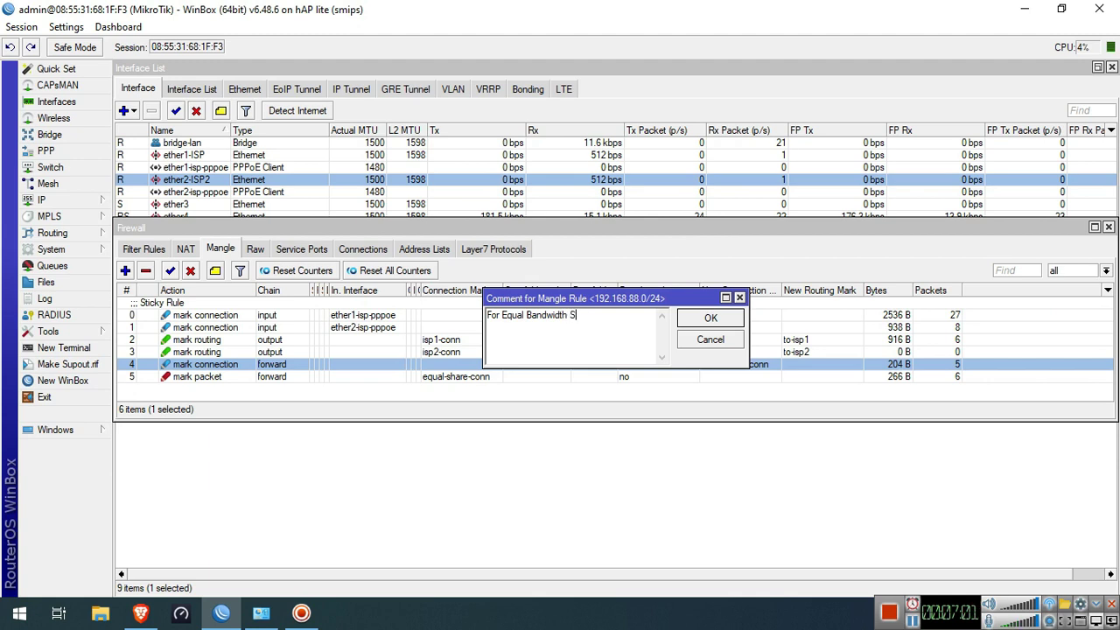
{"action": "left_click", "coordinate": [710, 319]}
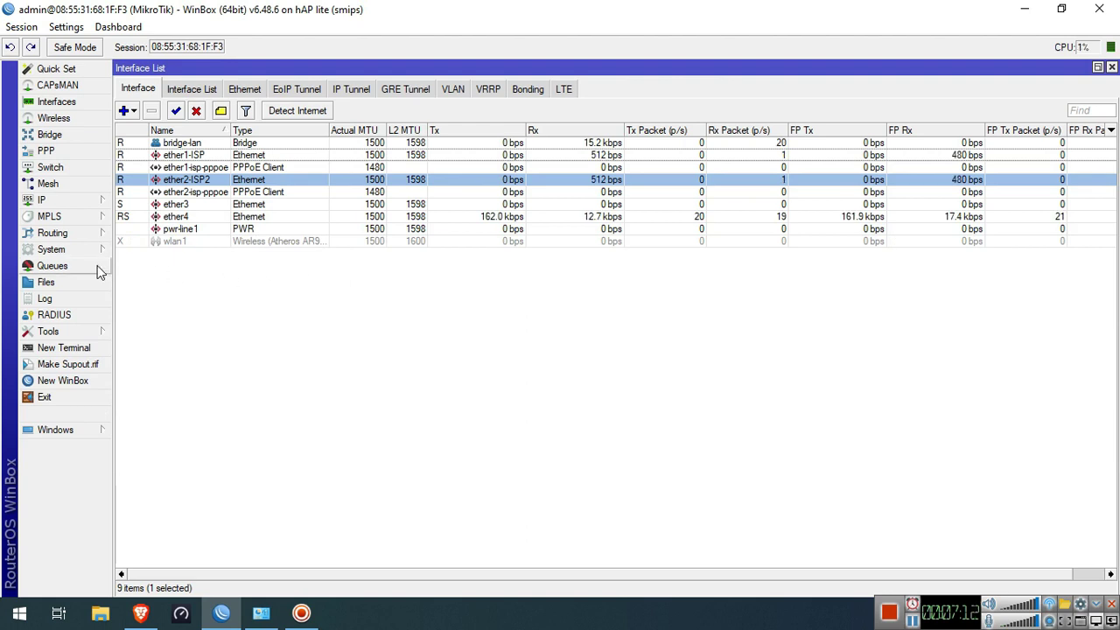
In Queues, go to Queue Types and start a new pcq-kind queue type
{"action": "left_click", "coordinate": [78, 265]}
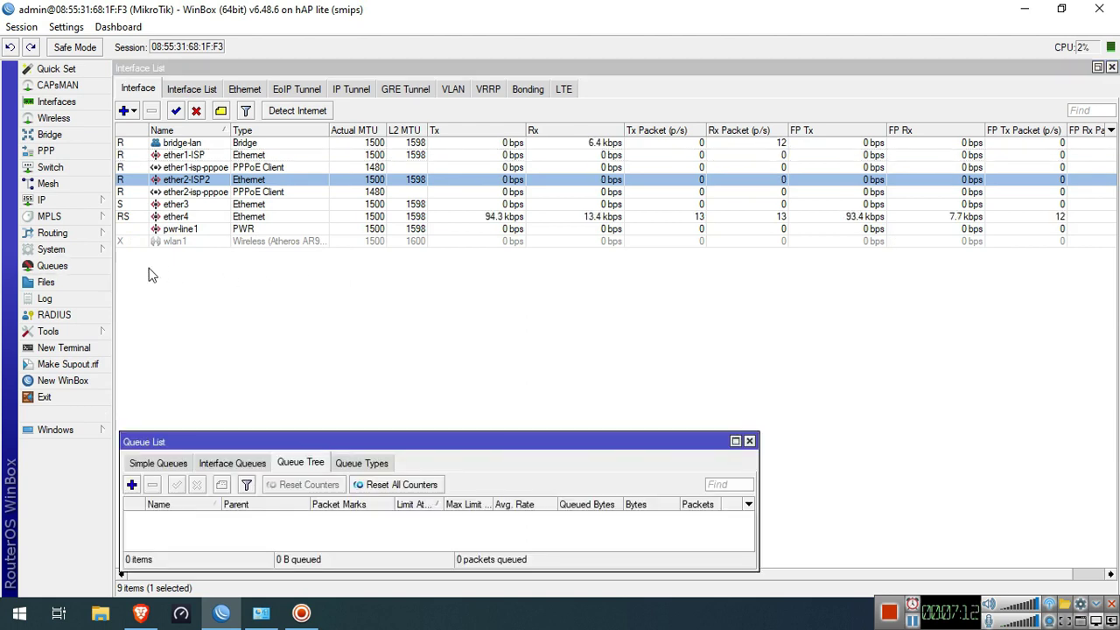
{"action": "left_click", "coordinate": [365, 465]}
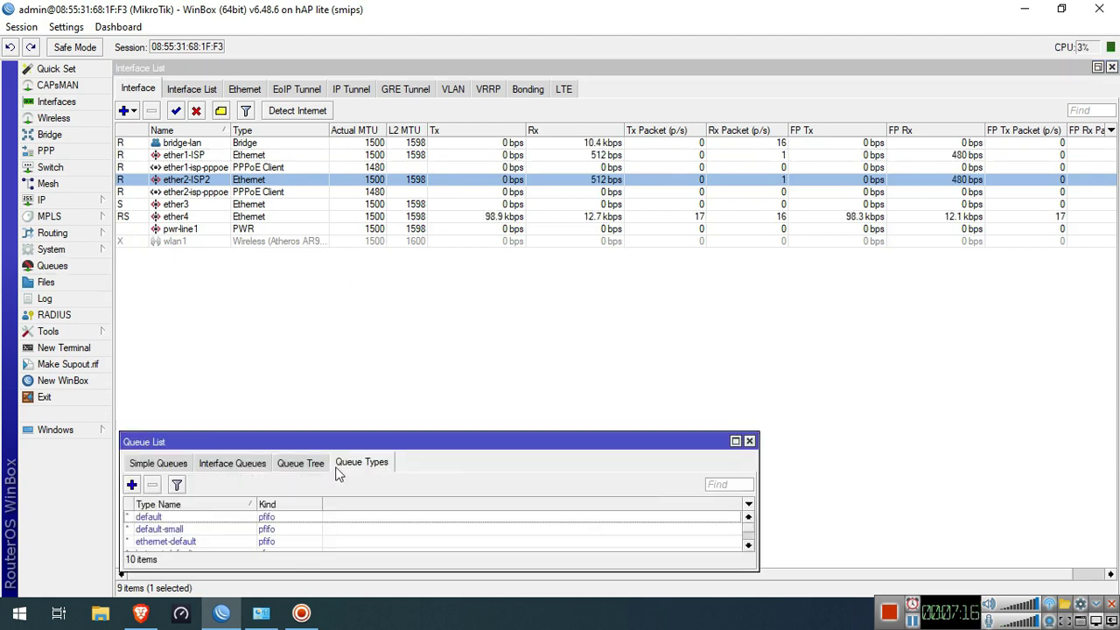
{"action": "left_click", "coordinate": [132, 485]}
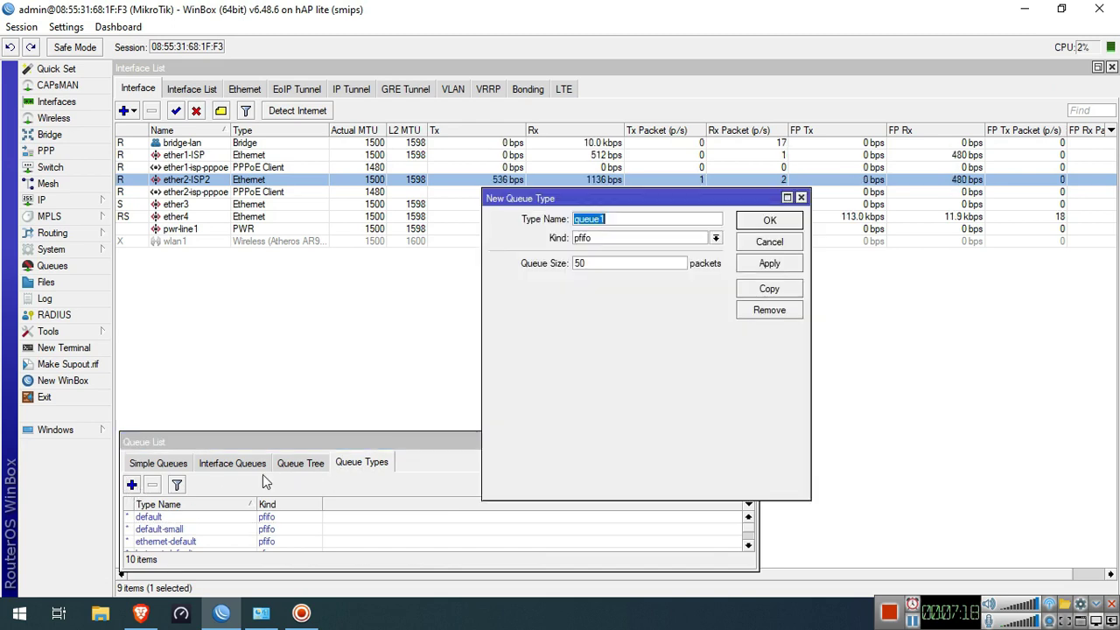
{"action": "left_click", "coordinate": [630, 241]}
{"action": "left_click", "coordinate": [613, 283]}
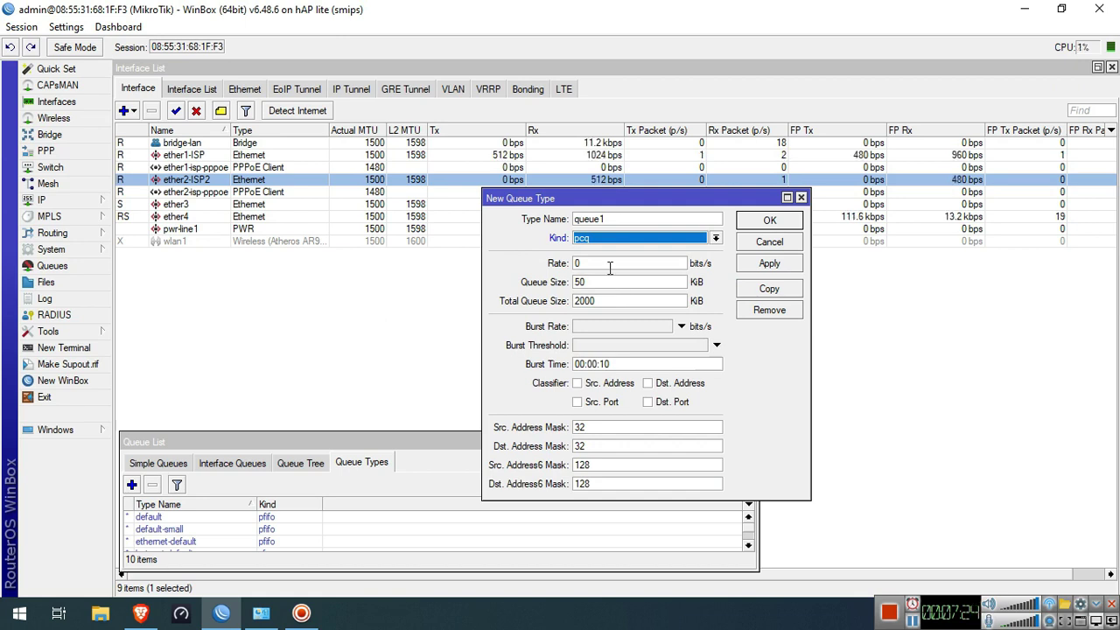
Name the type PCQ-Download, classify by destination address, and save it
{"action": "left_click", "coordinate": [610, 264]}
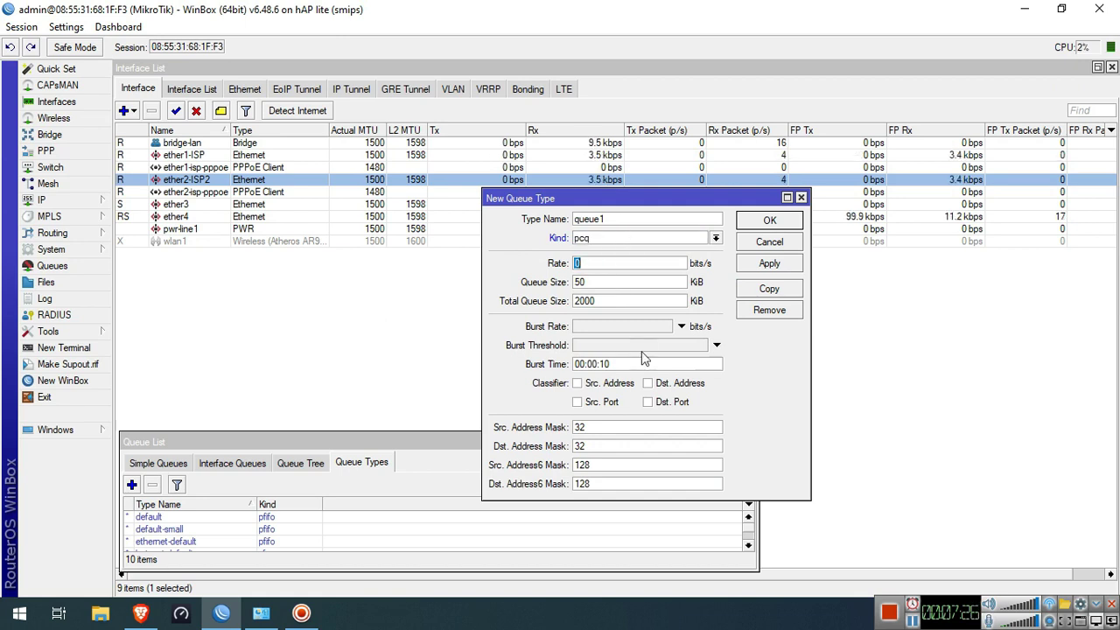
{"action": "left_click", "coordinate": [651, 220]}
{"action": "type", "text": "P"}
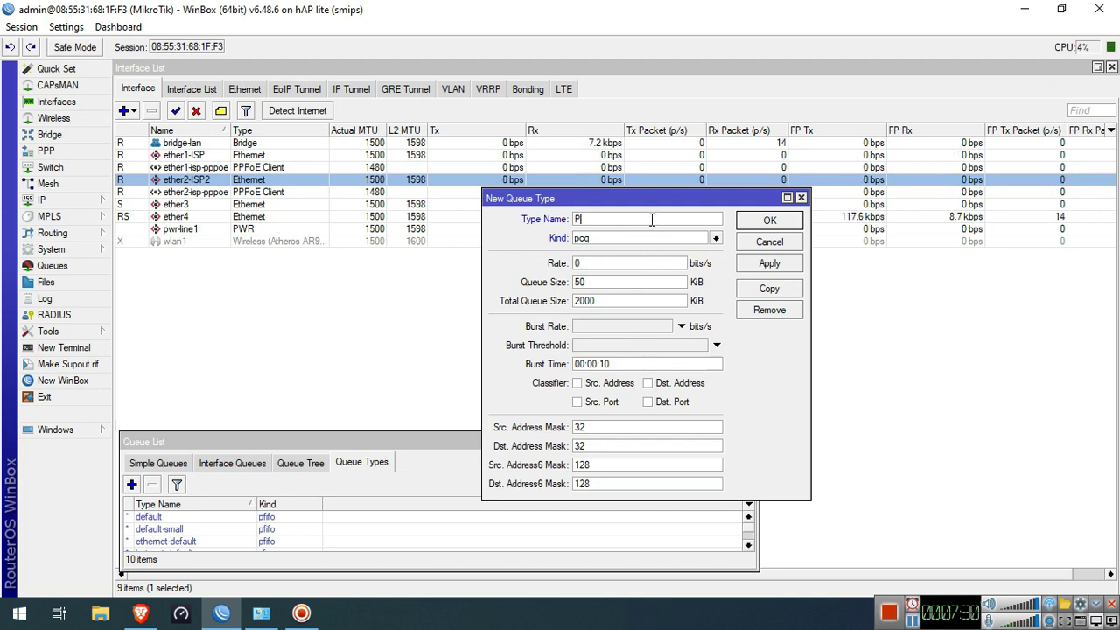
{"action": "type", "text": "CQ-Downloaad"}
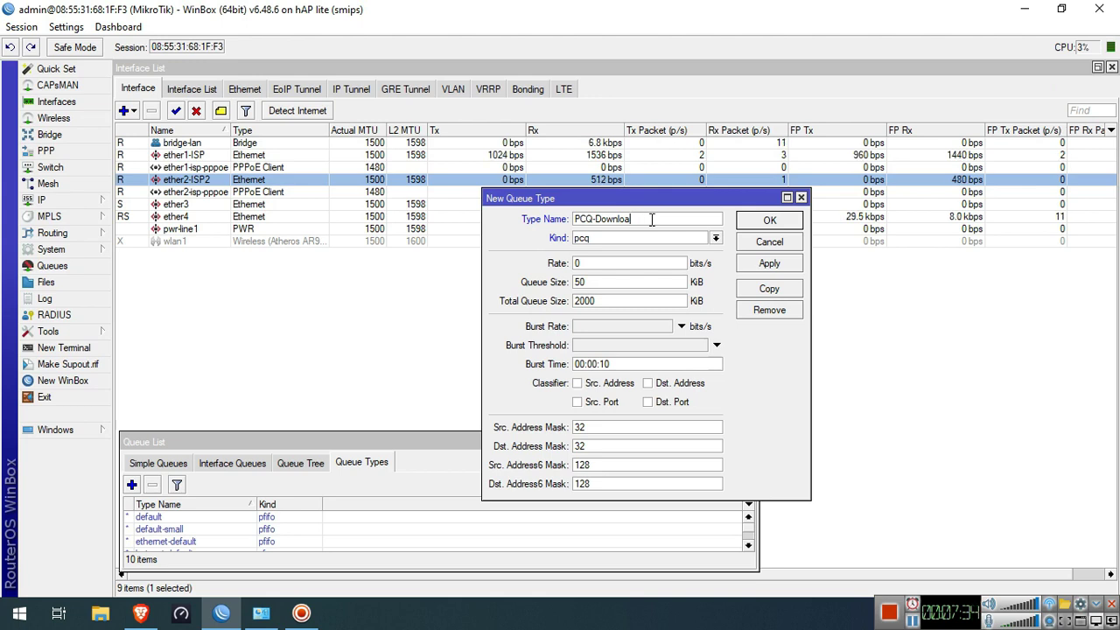
{"action": "type", "text": "d"}
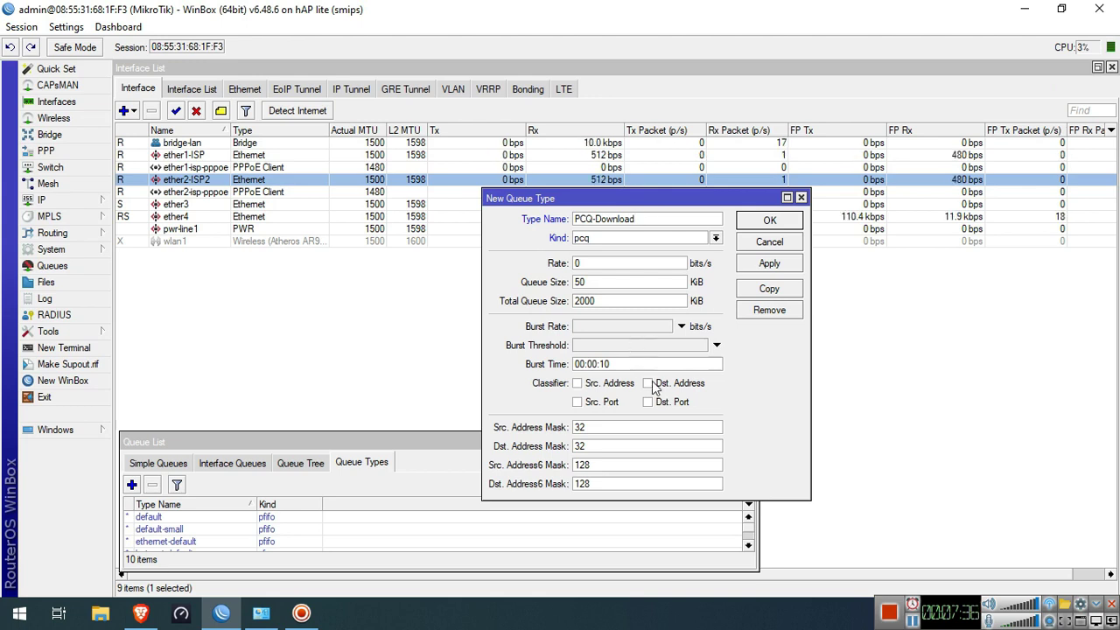
{"action": "left_click", "coordinate": [651, 383]}
{"action": "left_click", "coordinate": [769, 264]}
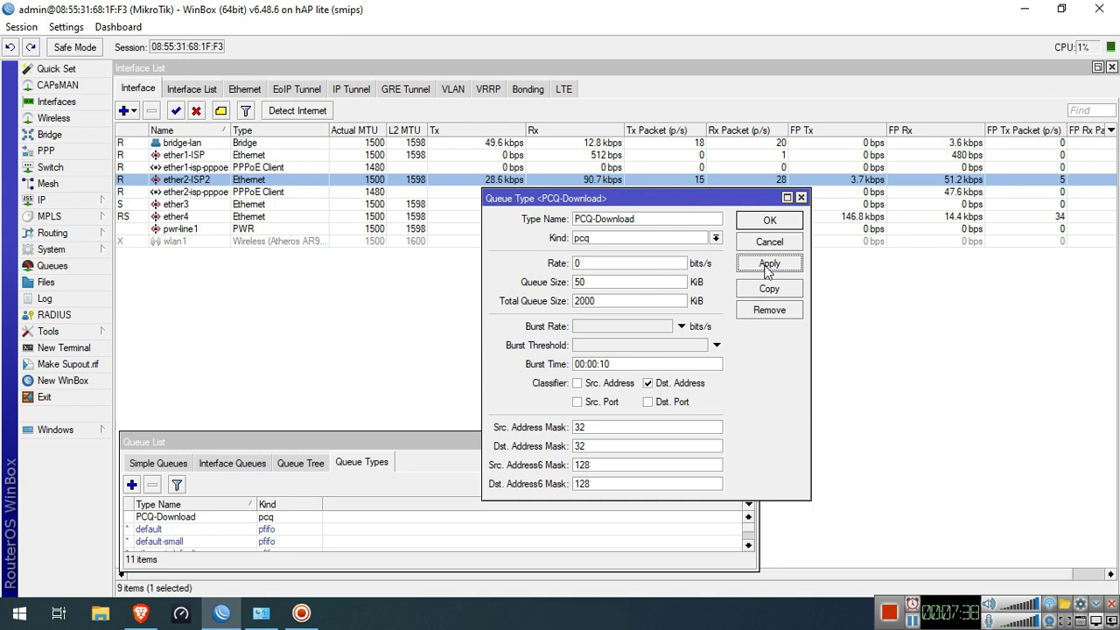
{"action": "left_click", "coordinate": [769, 289]}
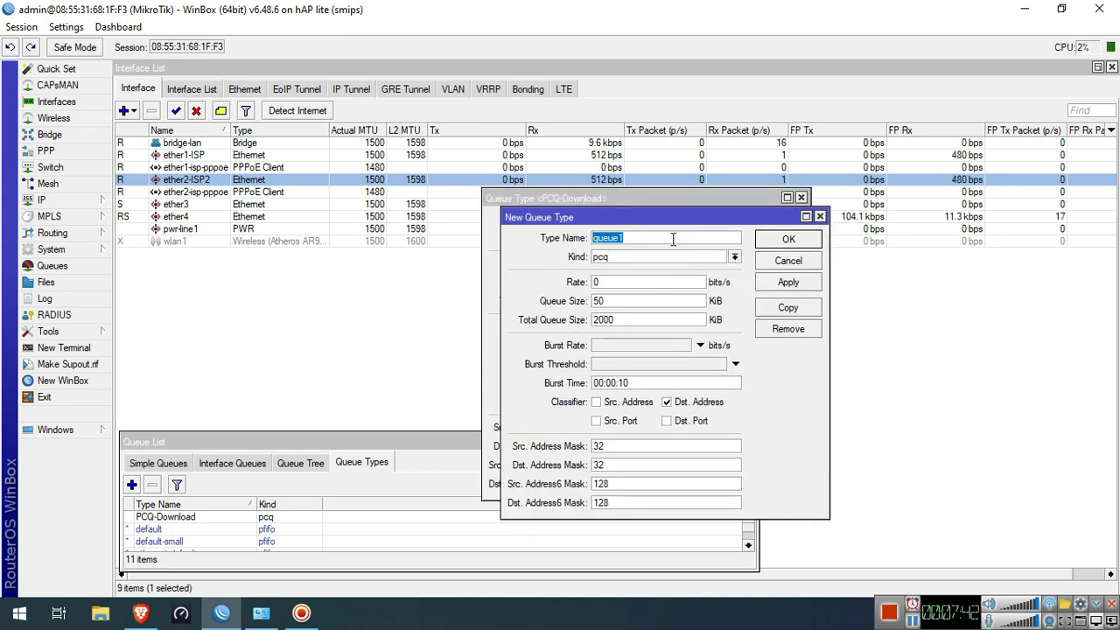
{"action": "left_click", "coordinate": [761, 260]}
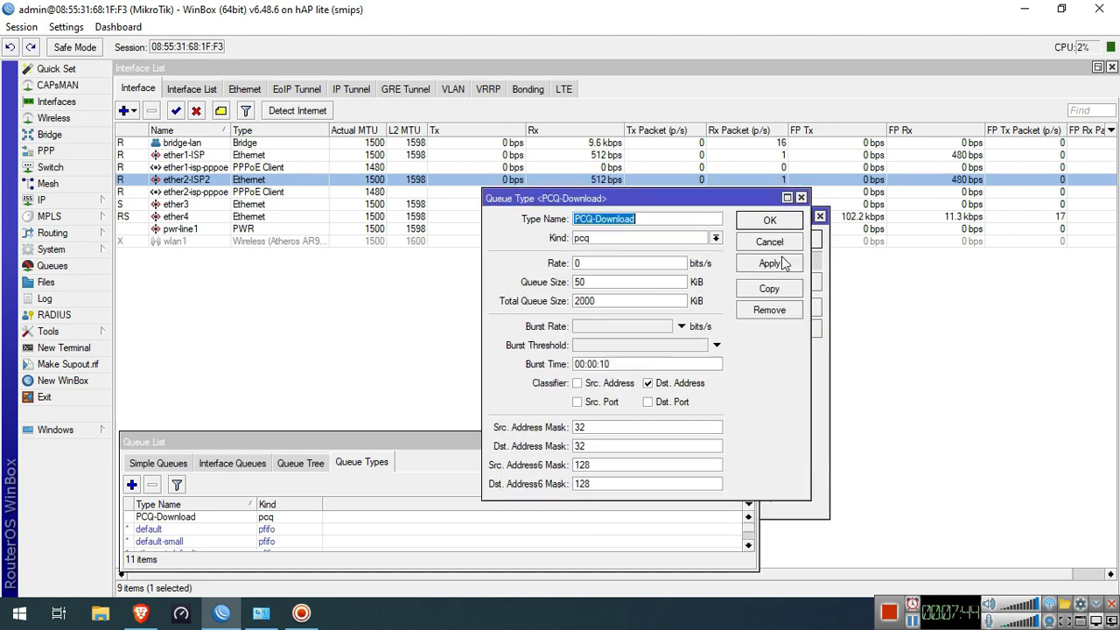
{"action": "left_click", "coordinate": [769, 224]}
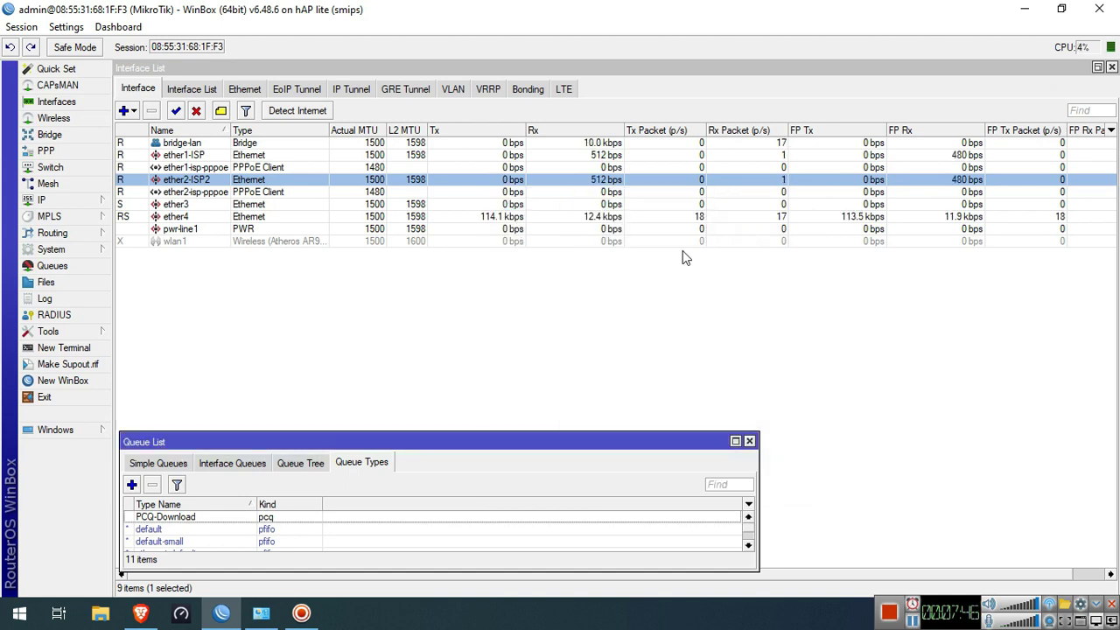
Add a pcq queue type PCQ-Upload that classifies by source address
{"action": "left_click", "coordinate": [131, 484]}
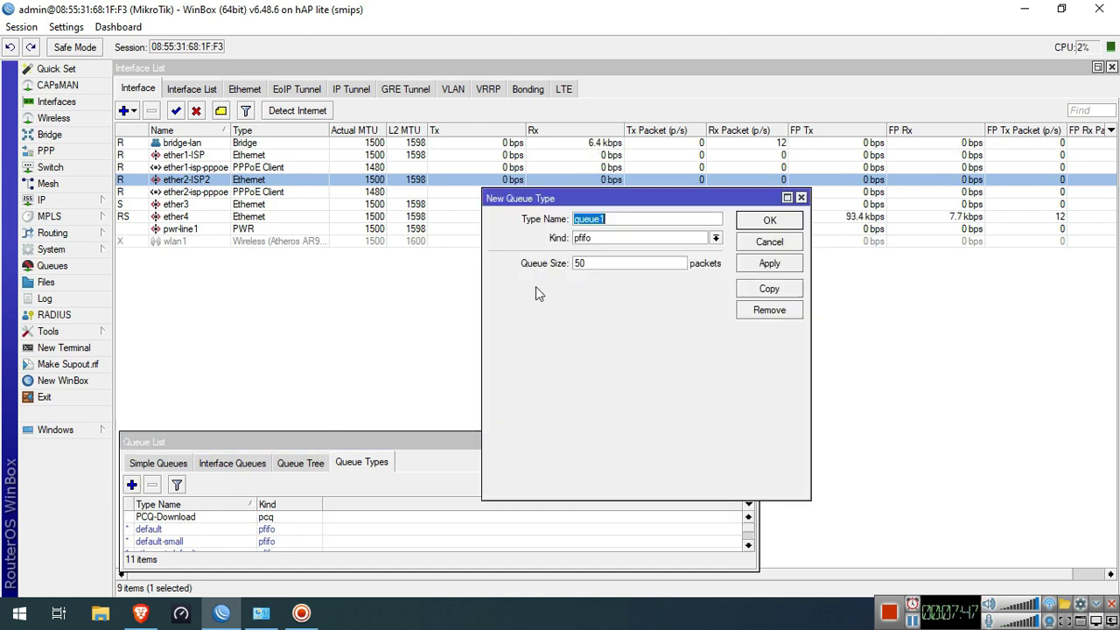
{"action": "left_click", "coordinate": [630, 238]}
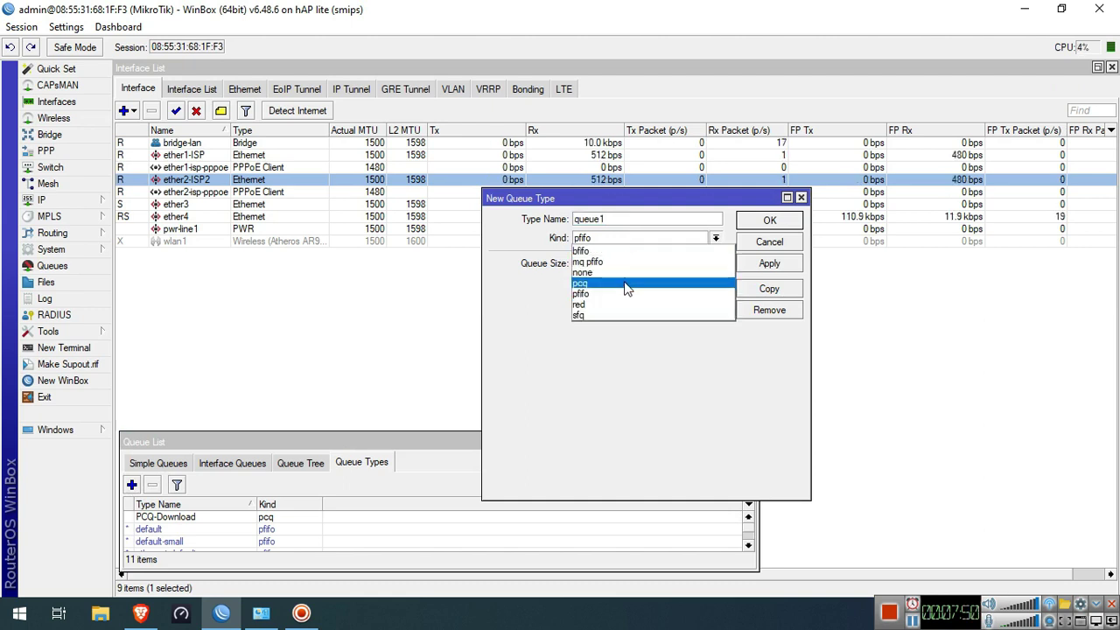
{"action": "left_click", "coordinate": [626, 283]}
{"action": "double_click", "coordinate": [635, 218]}
{"action": "type", "text": "PCQ-"}
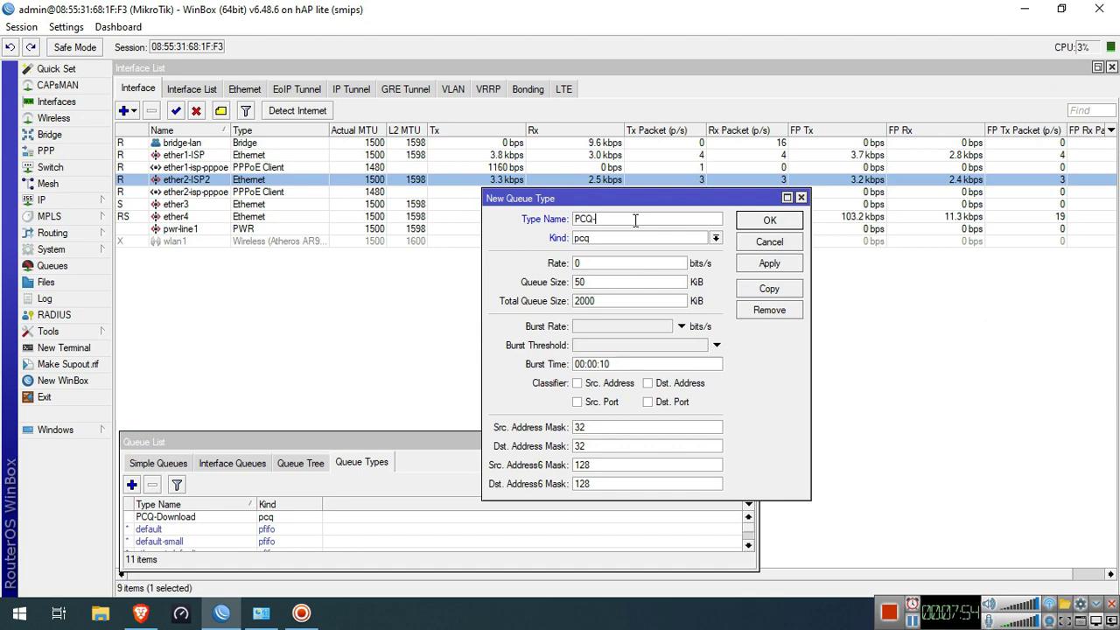
{"action": "type", "text": "Upload"}
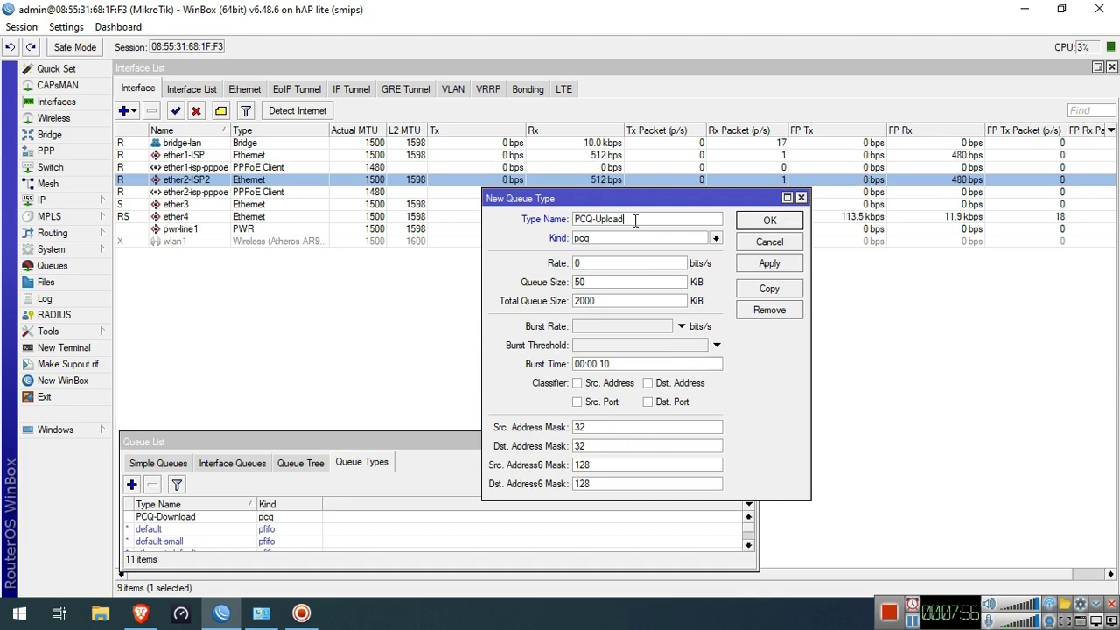
{"action": "double_click", "coordinate": [624, 262]}
{"action": "left_click", "coordinate": [624, 262]}
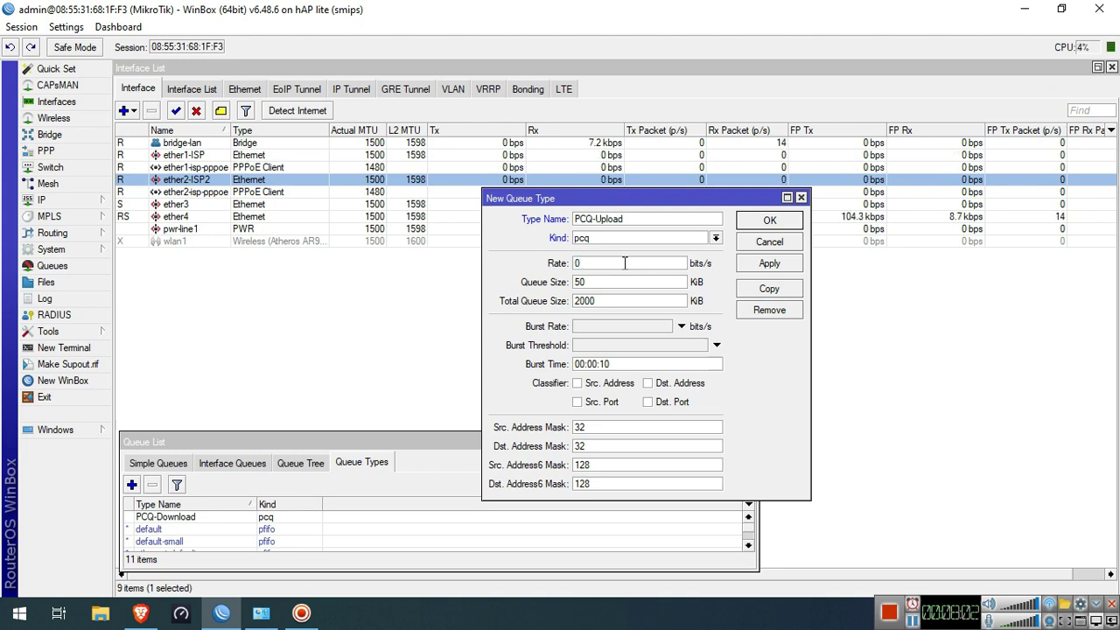
{"action": "left_click", "coordinate": [578, 384]}
{"action": "left_click", "coordinate": [778, 226]}
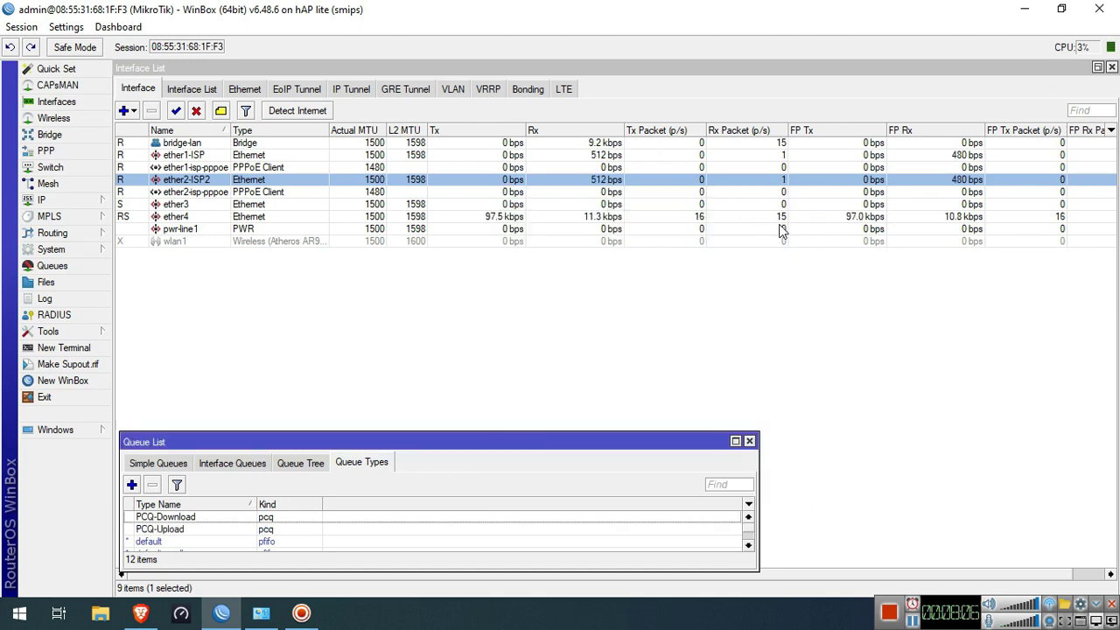
Start a Queue Tree entry named Download with parent bridge-lan
{"action": "left_click", "coordinate": [303, 468]}
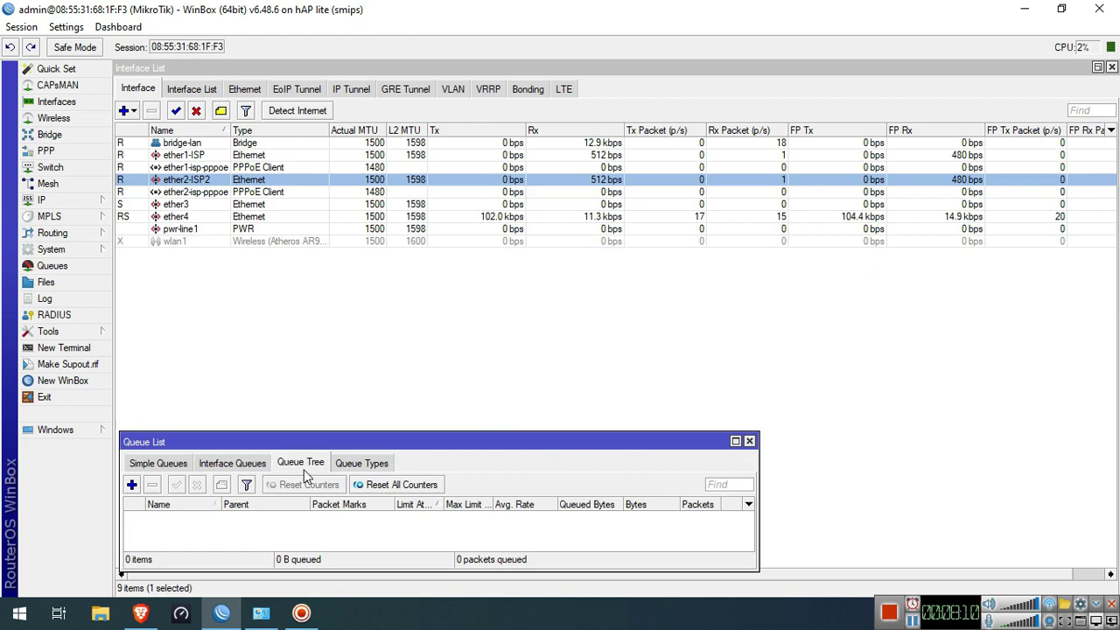
{"action": "left_click", "coordinate": [131, 485]}
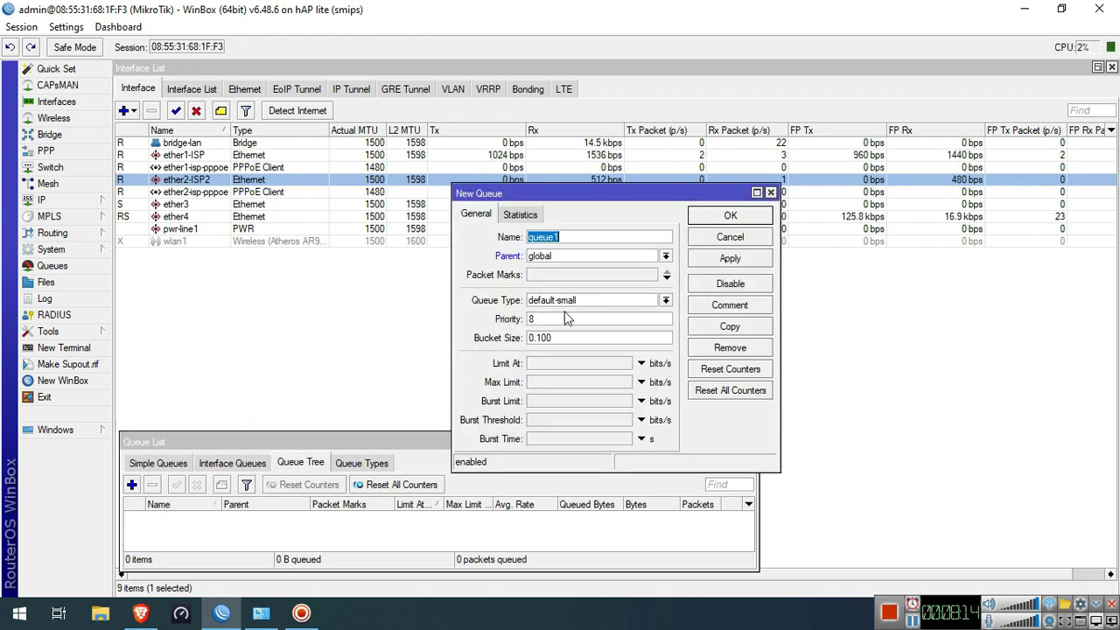
{"action": "type", "text": "Download"}
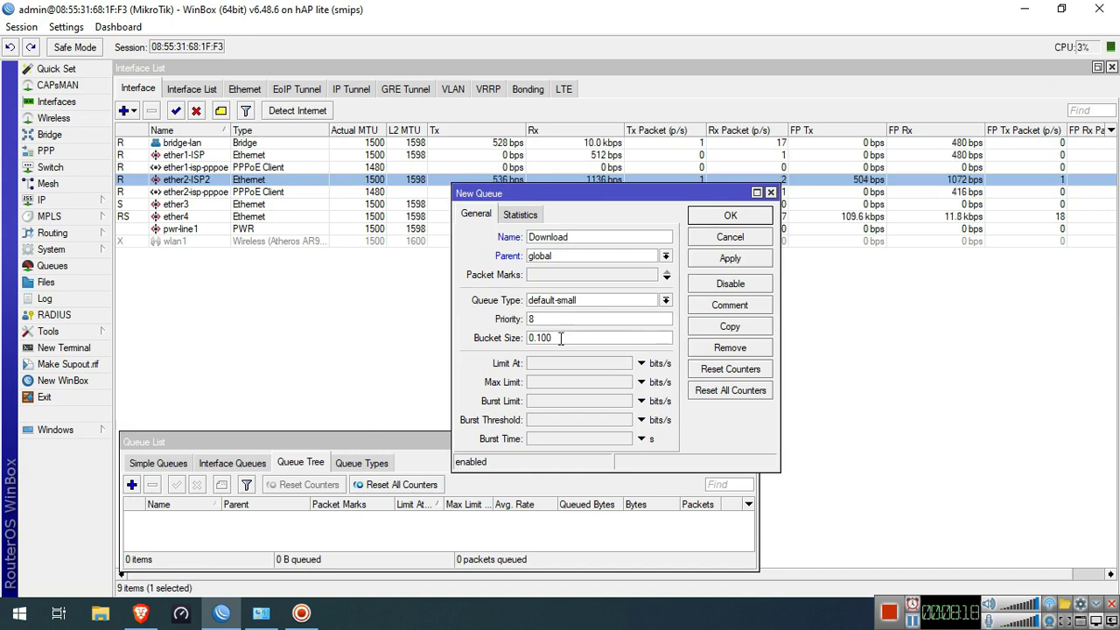
{"action": "left_click", "coordinate": [616, 255]}
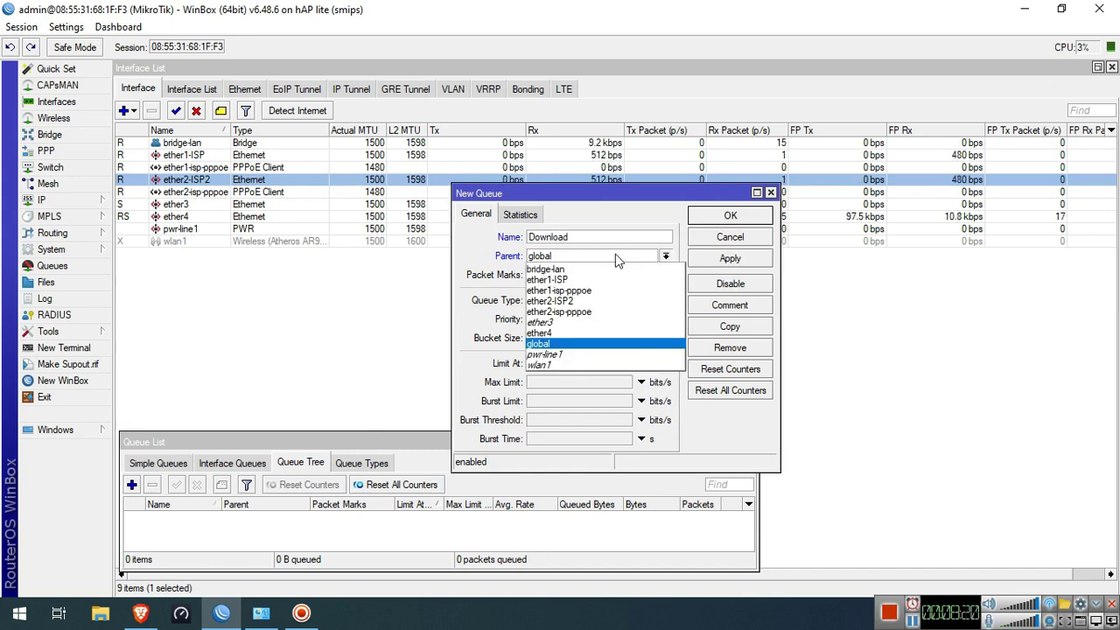
{"action": "left_click", "coordinate": [602, 270]}
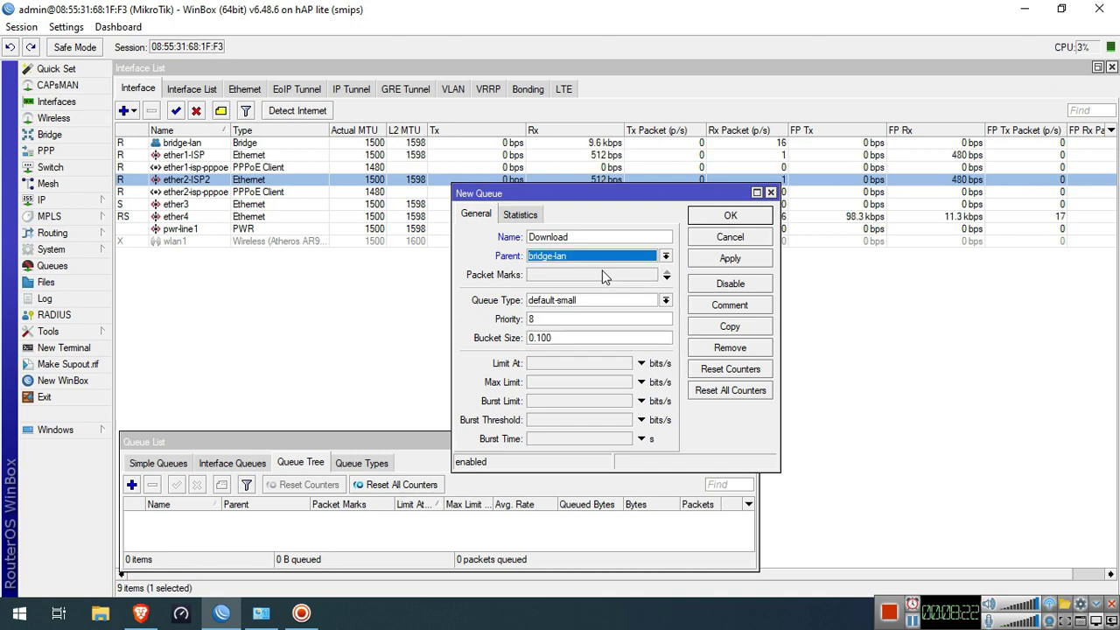
Give it packet mark equal-share-pkt, queue type PCQ-Download and max limit 20M, then save
{"action": "left_click", "coordinate": [665, 276]}
{"action": "left_click", "coordinate": [651, 275]}
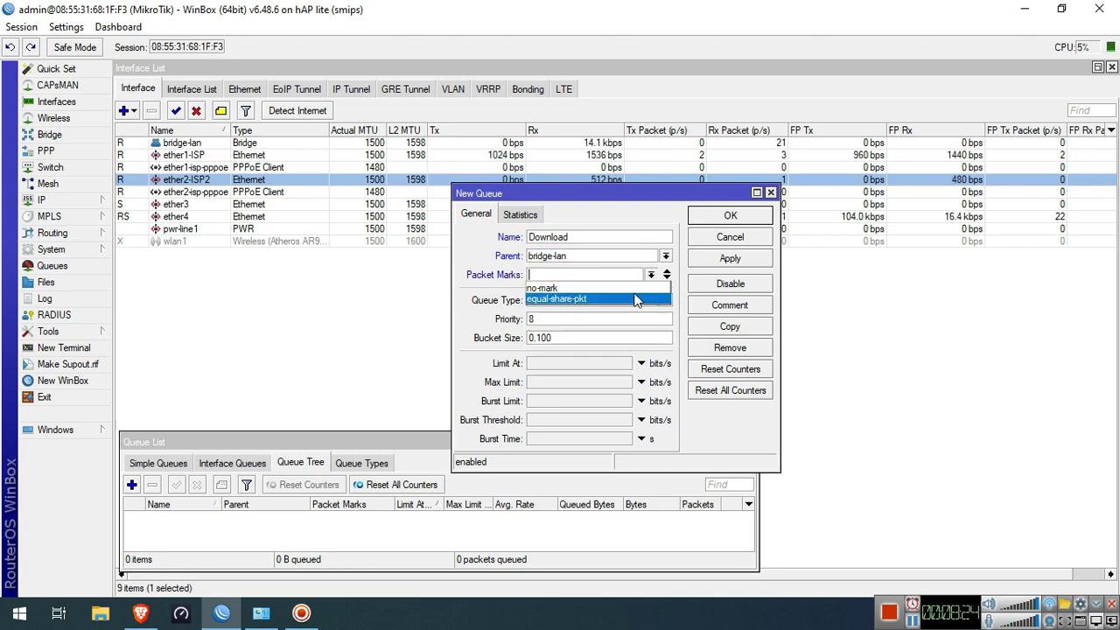
{"action": "left_click", "coordinate": [629, 302]}
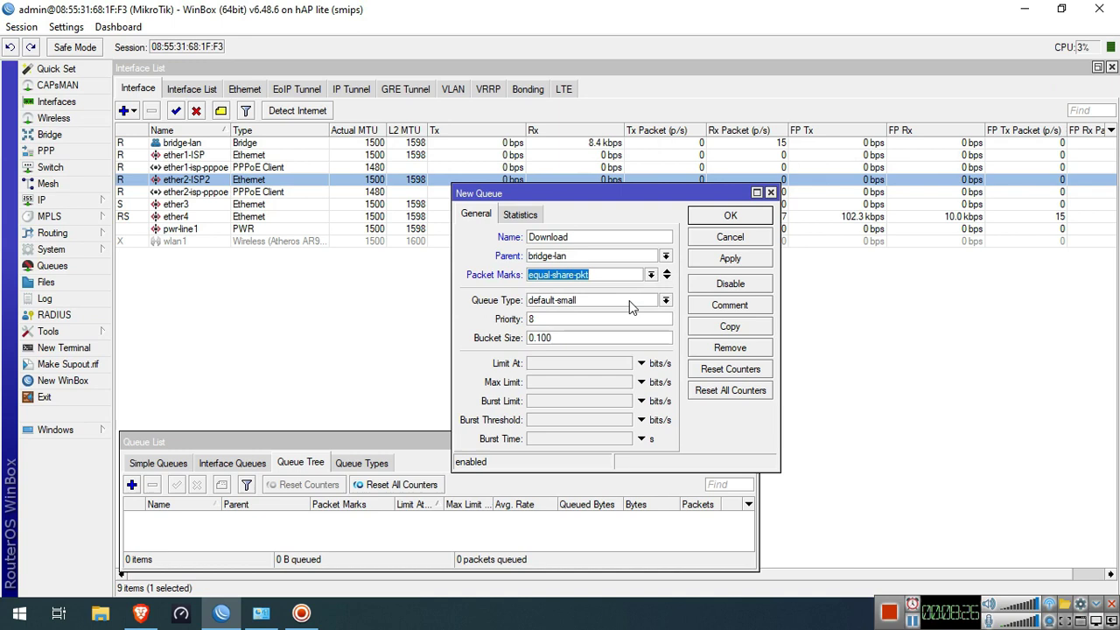
{"action": "left_click", "coordinate": [619, 306]}
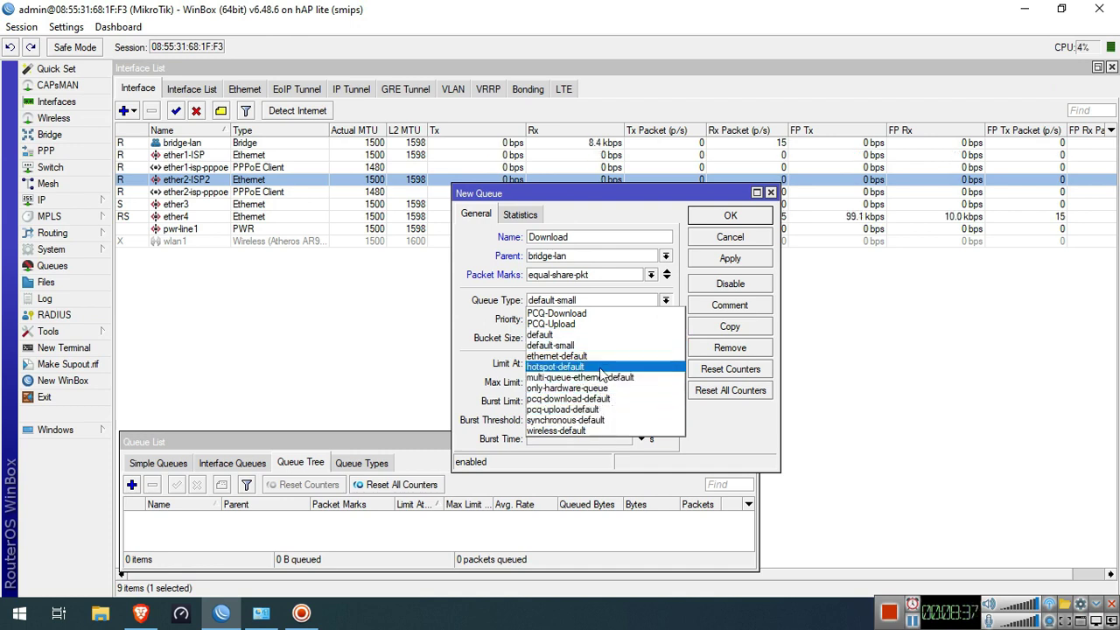
{"action": "left_click", "coordinate": [605, 313]}
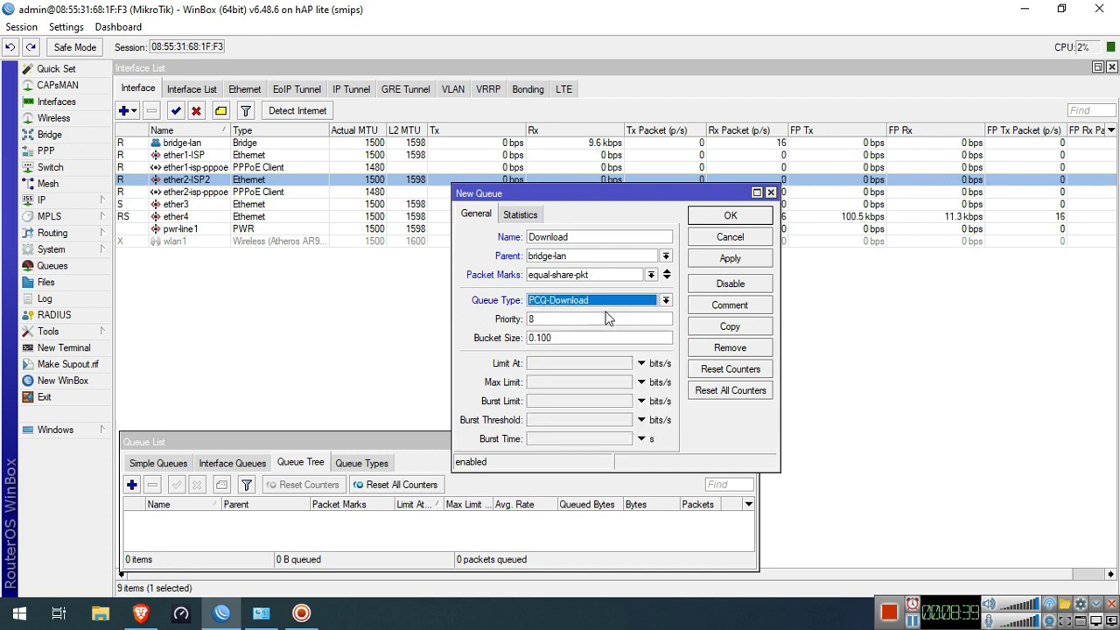
{"action": "left_click", "coordinate": [581, 383]}
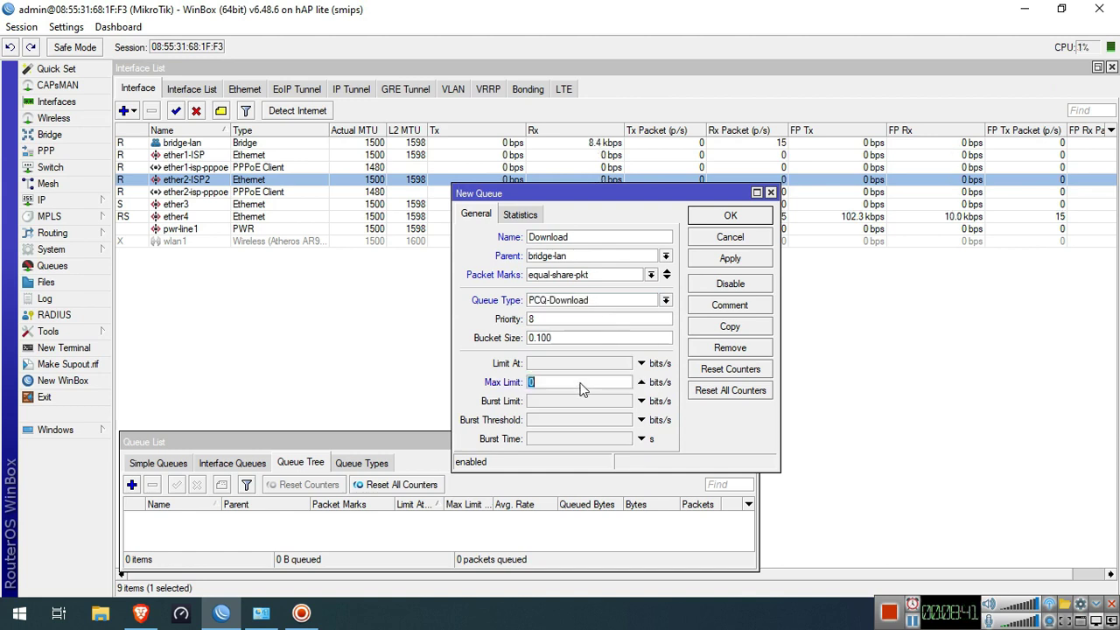
{"action": "type", "text": "20M"}
{"action": "left_click", "coordinate": [726, 260]}
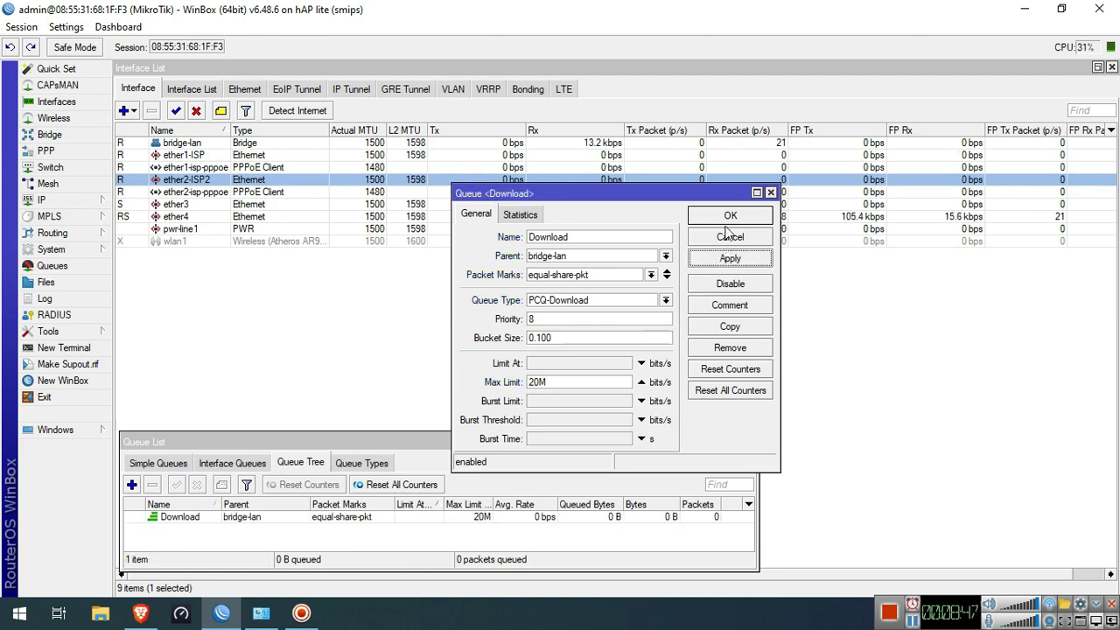
{"action": "left_click", "coordinate": [731, 216]}
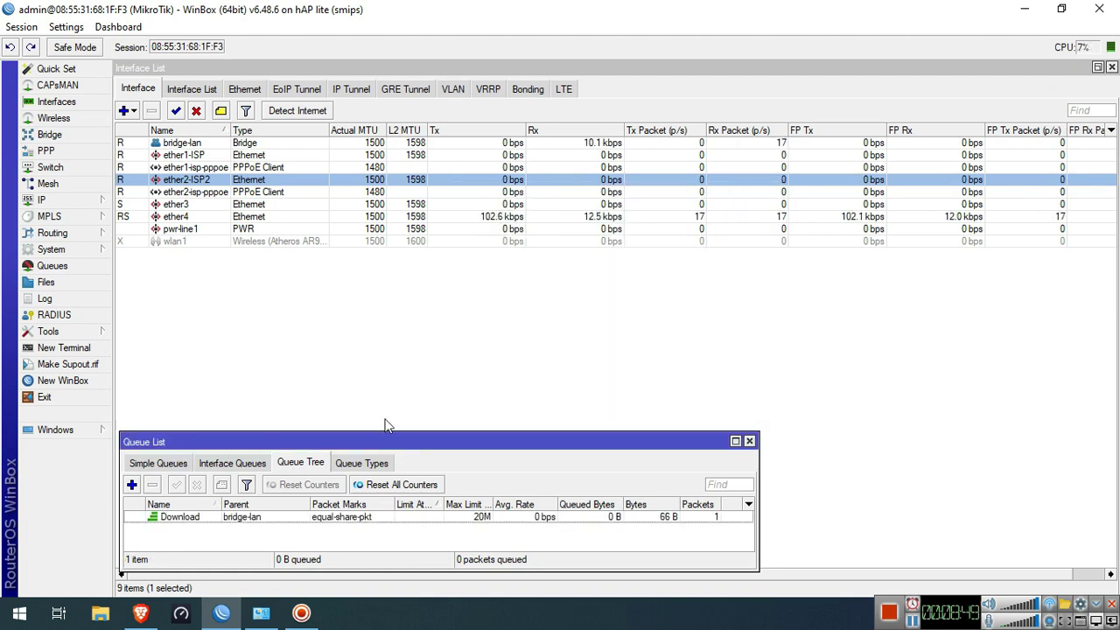
Create queue Upload ISP1 on ether1-isp-pppoe: mark equal-share-pkt, PCQ-Upload, max limit 10M
{"action": "left_click", "coordinate": [131, 484]}
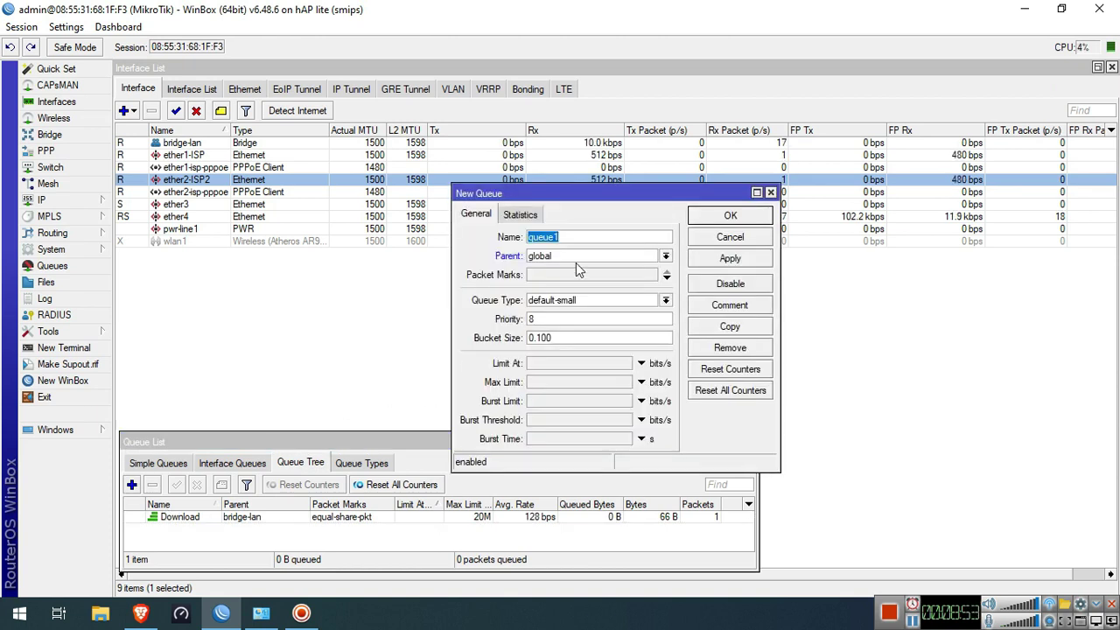
{"action": "type", "text": "Upload ISP1"}
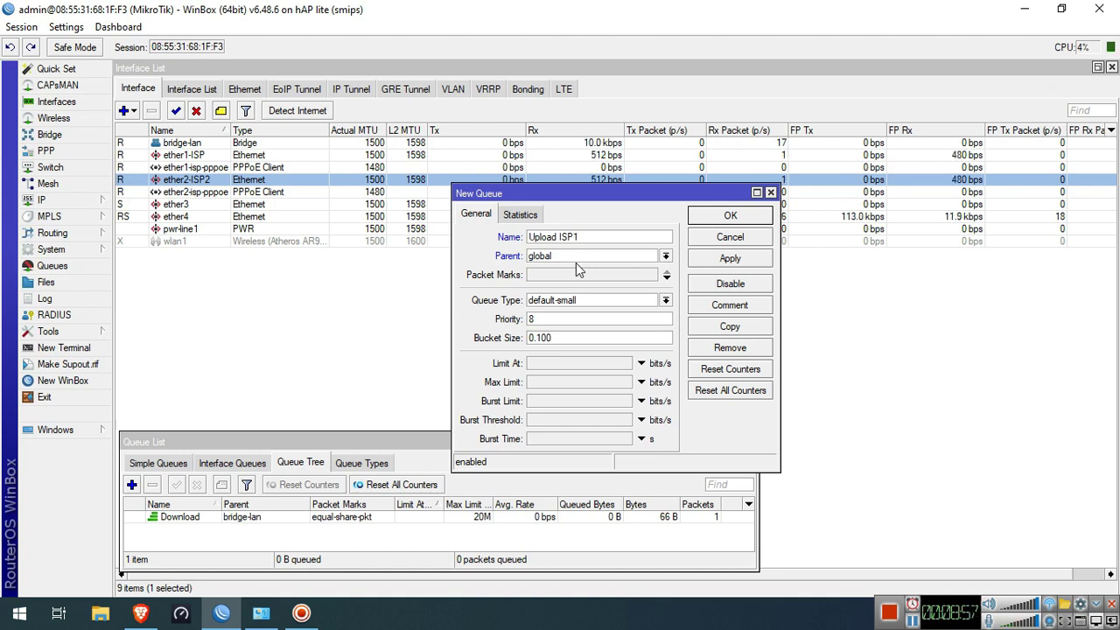
{"action": "left_click", "coordinate": [595, 262]}
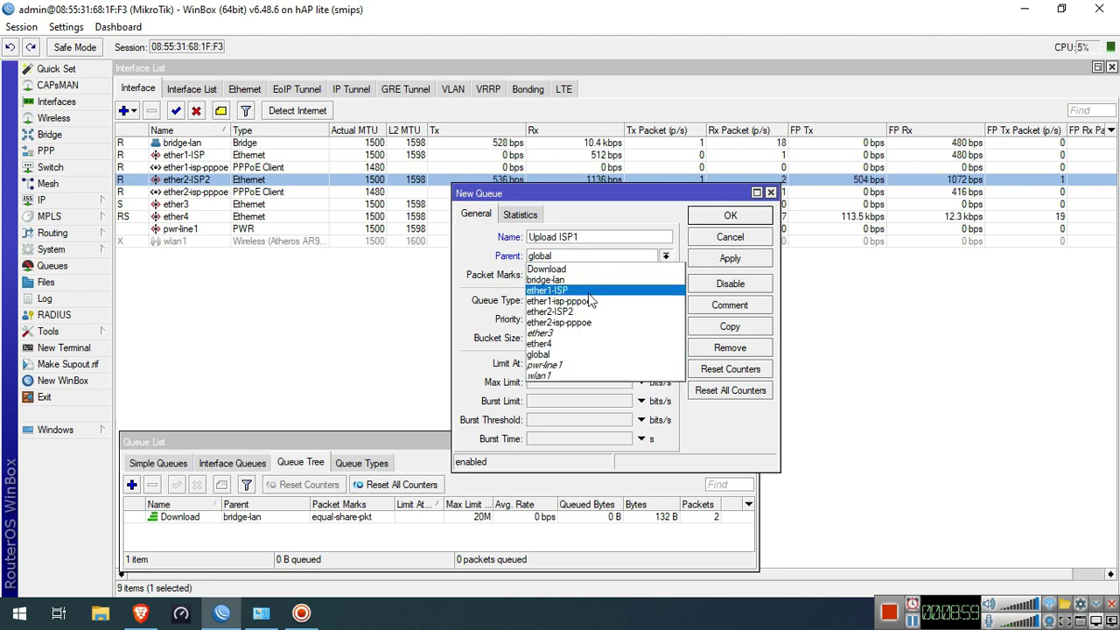
{"action": "left_click", "coordinate": [587, 300]}
{"action": "left_click", "coordinate": [620, 274]}
{"action": "left_click", "coordinate": [651, 274]}
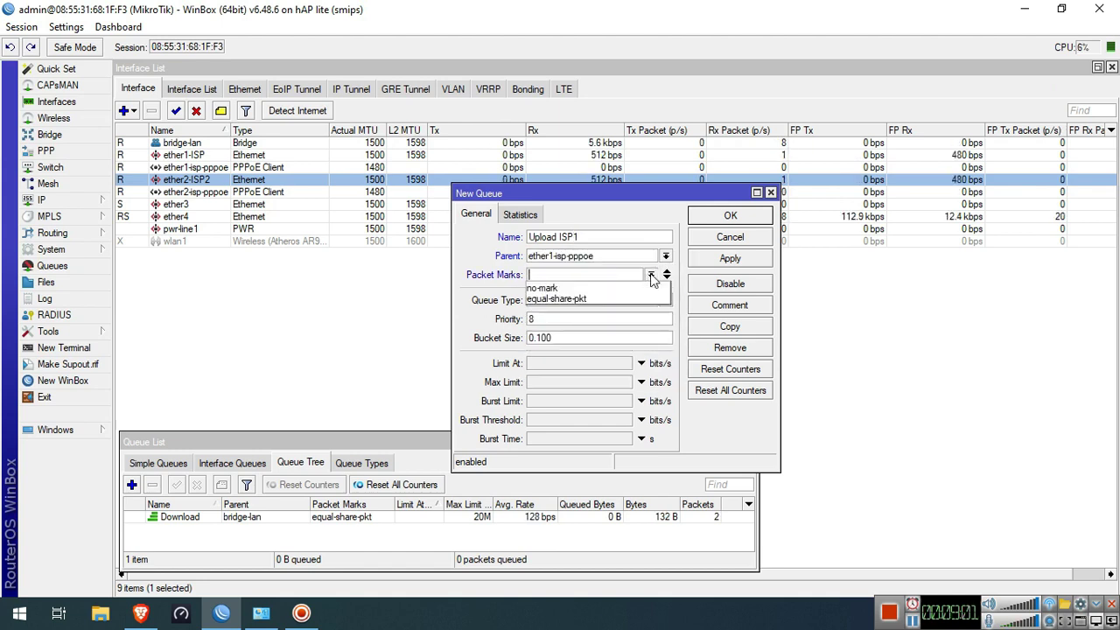
{"action": "left_click", "coordinate": [624, 297]}
{"action": "left_click", "coordinate": [616, 303]}
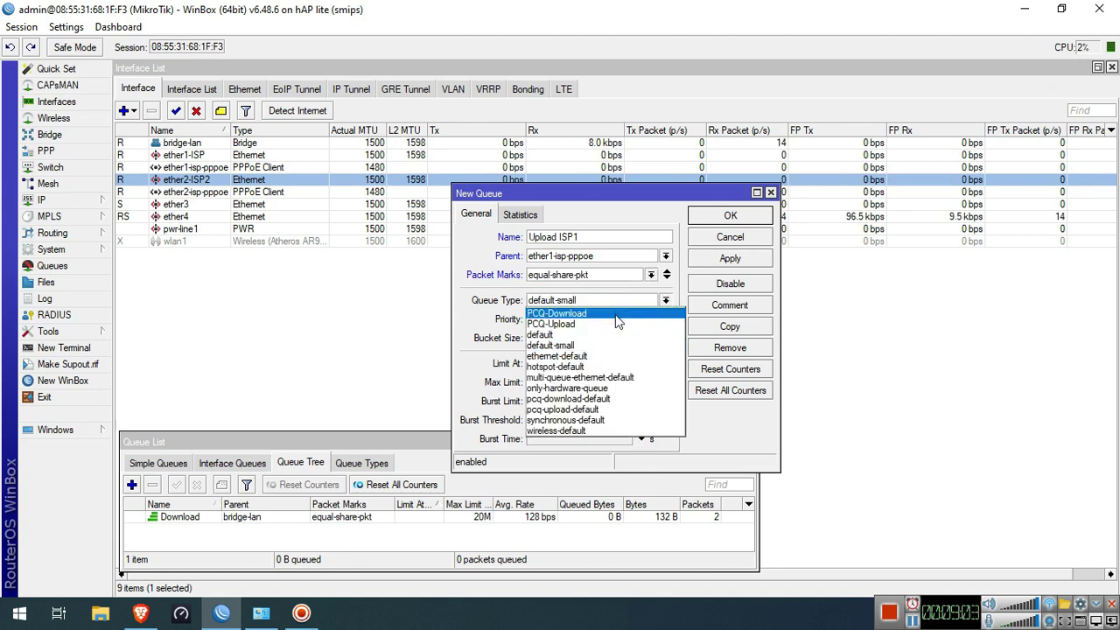
{"action": "left_click", "coordinate": [614, 324]}
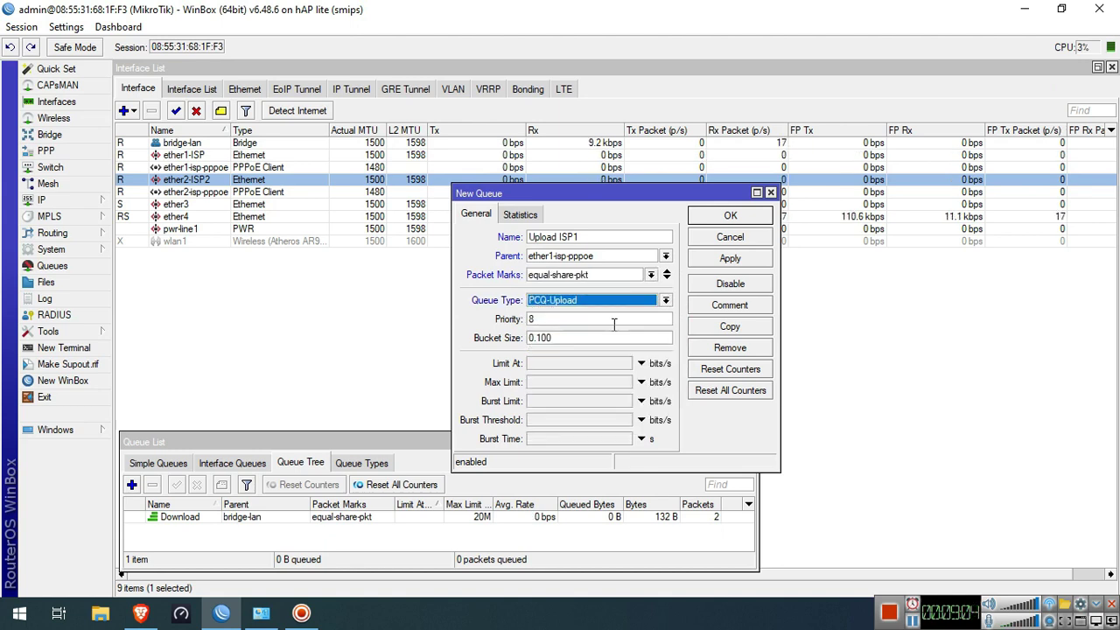
{"action": "left_click", "coordinate": [574, 382]}
{"action": "type", "text": "10M"}
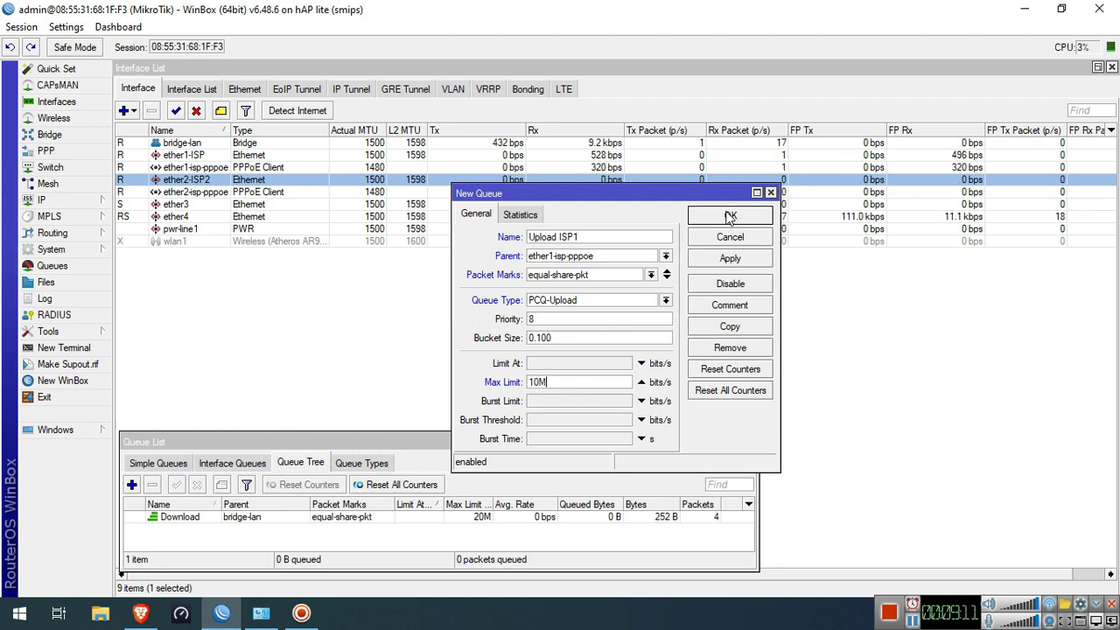
{"action": "left_click", "coordinate": [730, 216]}
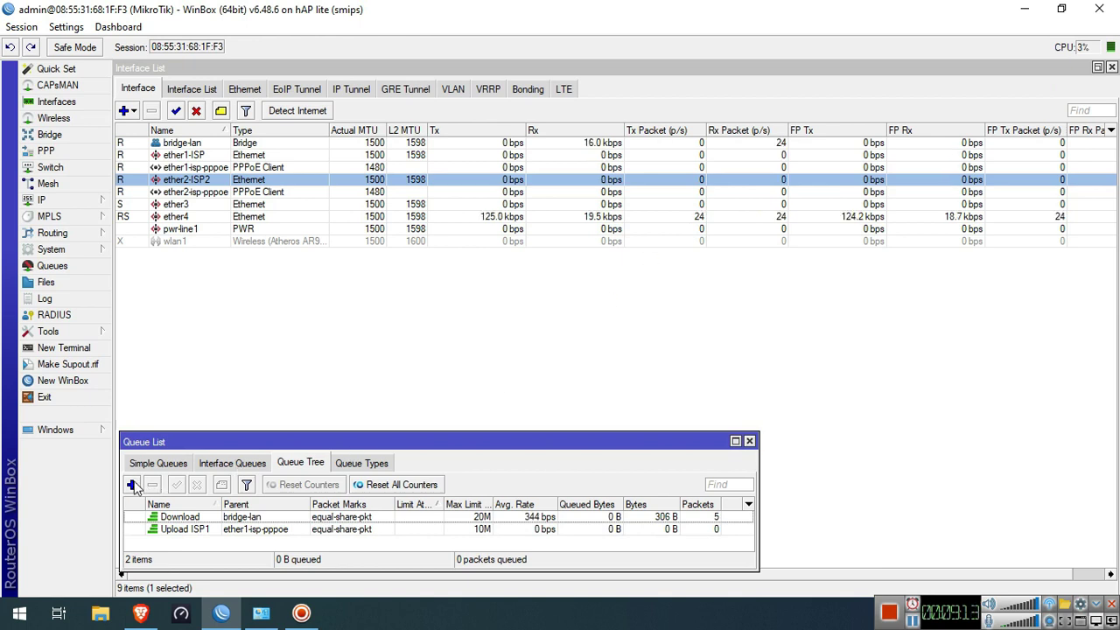
Create queue Upload ISP2 on ether2-isp-pppoe: mark equal-share-pkt, PCQ-Upload, max limit 10M
{"action": "left_click", "coordinate": [131, 484]}
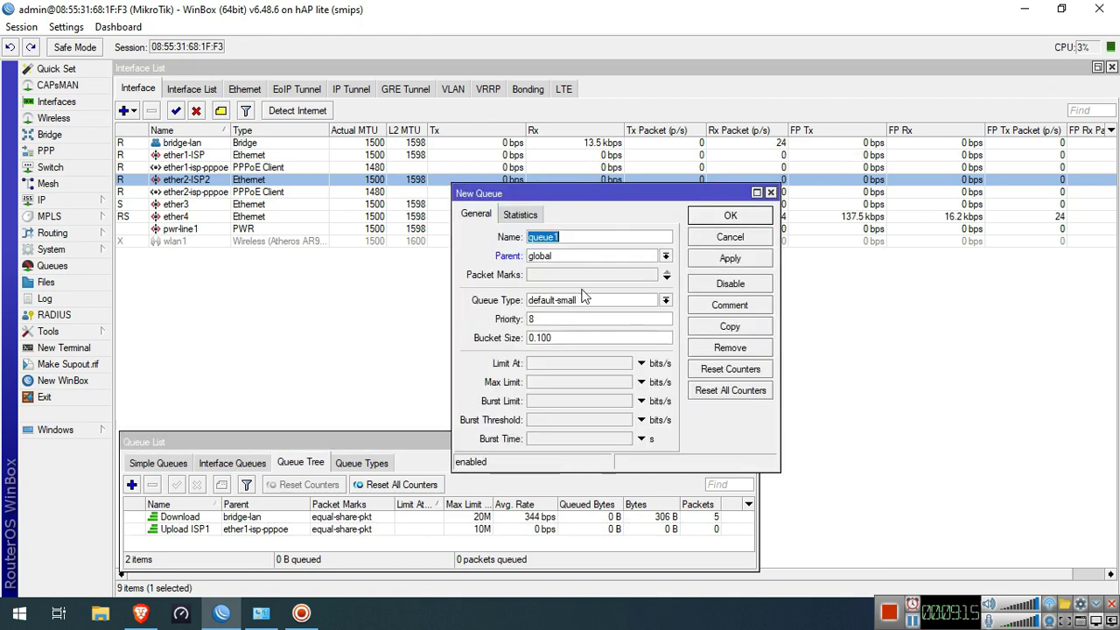
{"action": "type", "text": "U"}
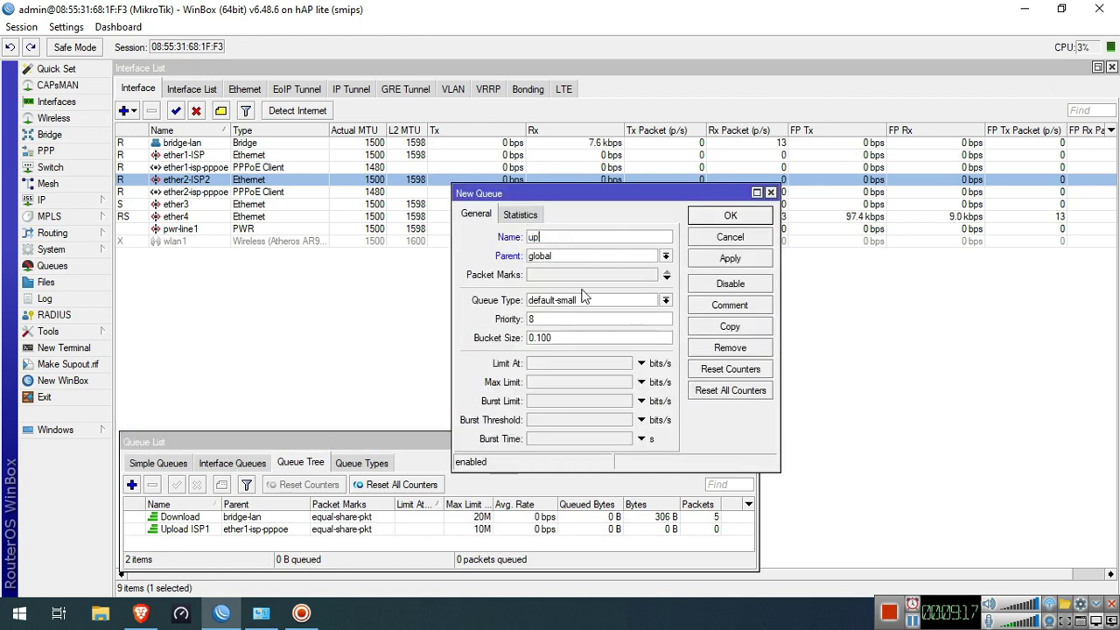
{"action": "type", "text": "pload"}
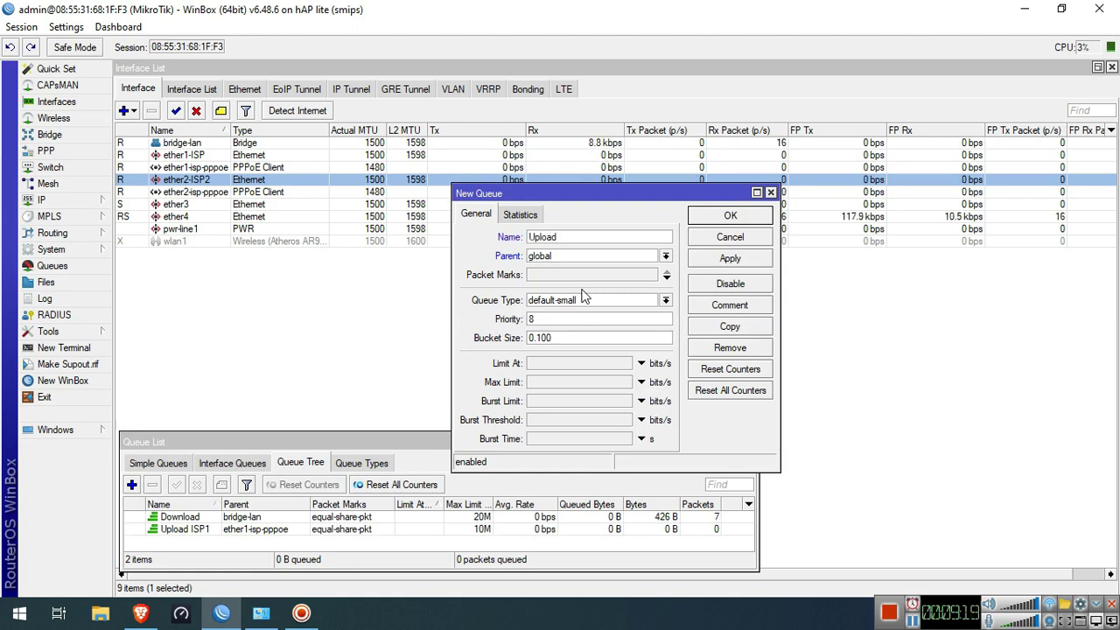
{"action": "type", "text": " ISP2"}
{"action": "left_click", "coordinate": [611, 261]}
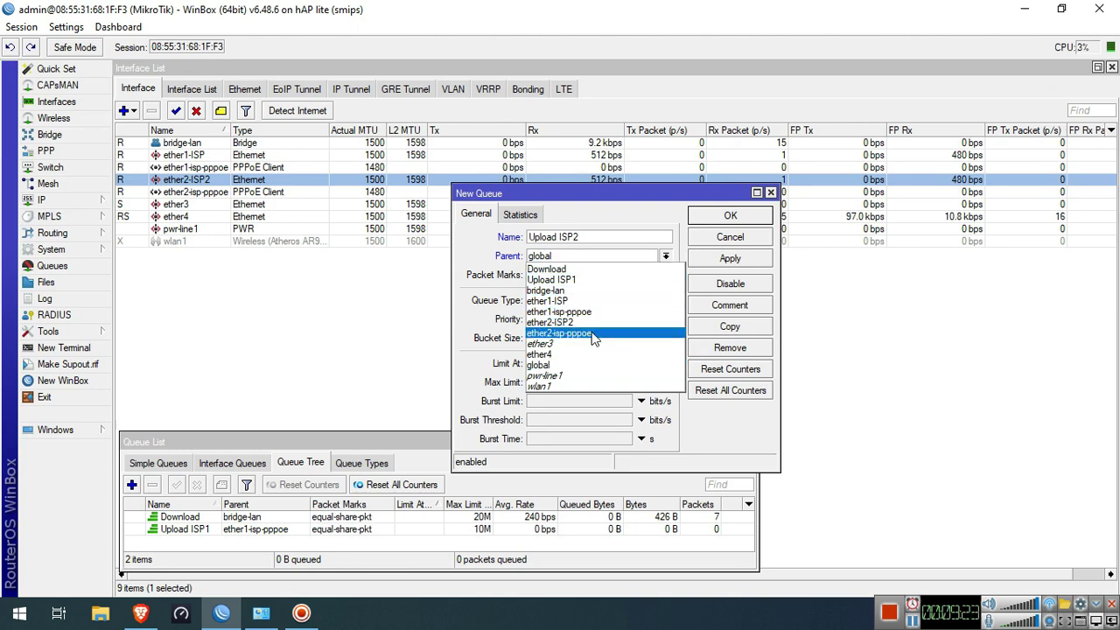
{"action": "left_click", "coordinate": [593, 333]}
{"action": "left_click", "coordinate": [608, 276]}
{"action": "left_click", "coordinate": [622, 276]}
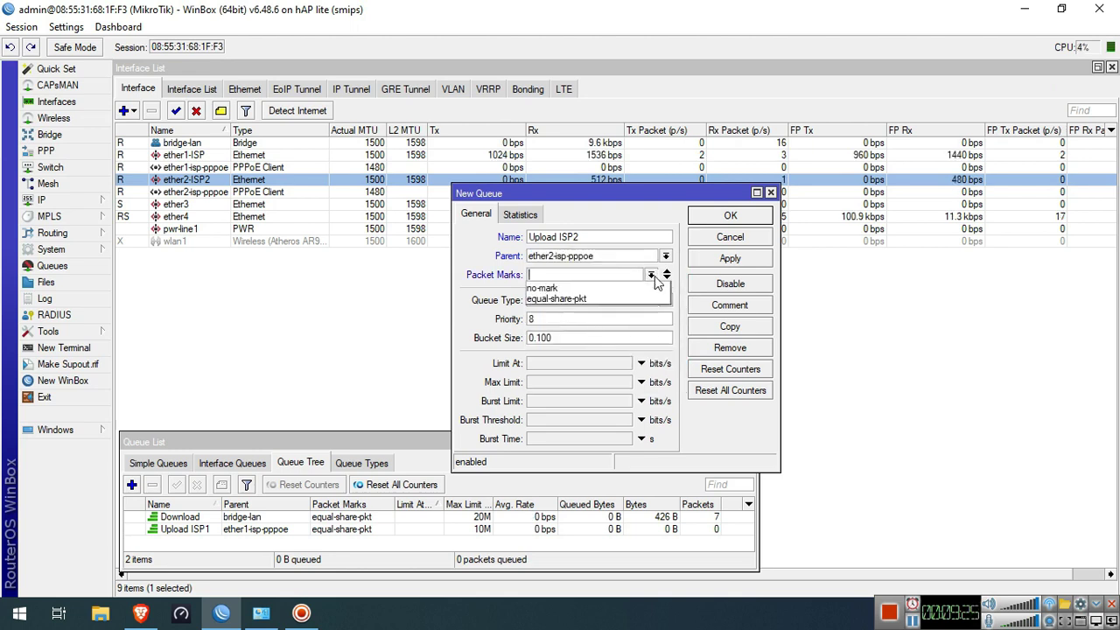
{"action": "left_click", "coordinate": [625, 297]}
{"action": "left_click", "coordinate": [625, 302]}
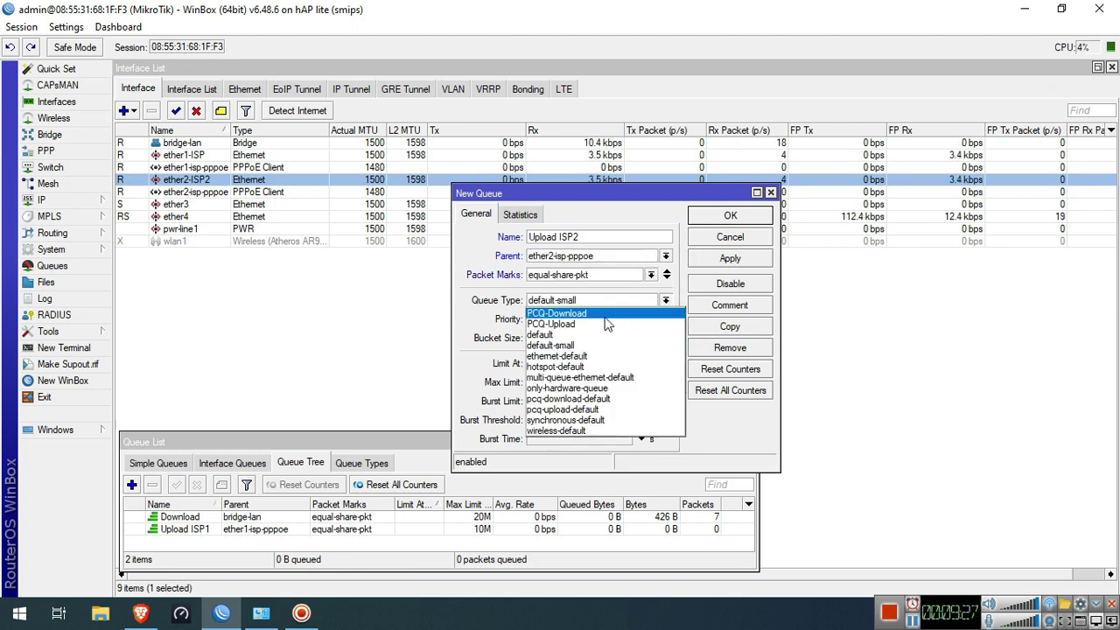
{"action": "left_click", "coordinate": [573, 319]}
{"action": "left_click", "coordinate": [572, 383]}
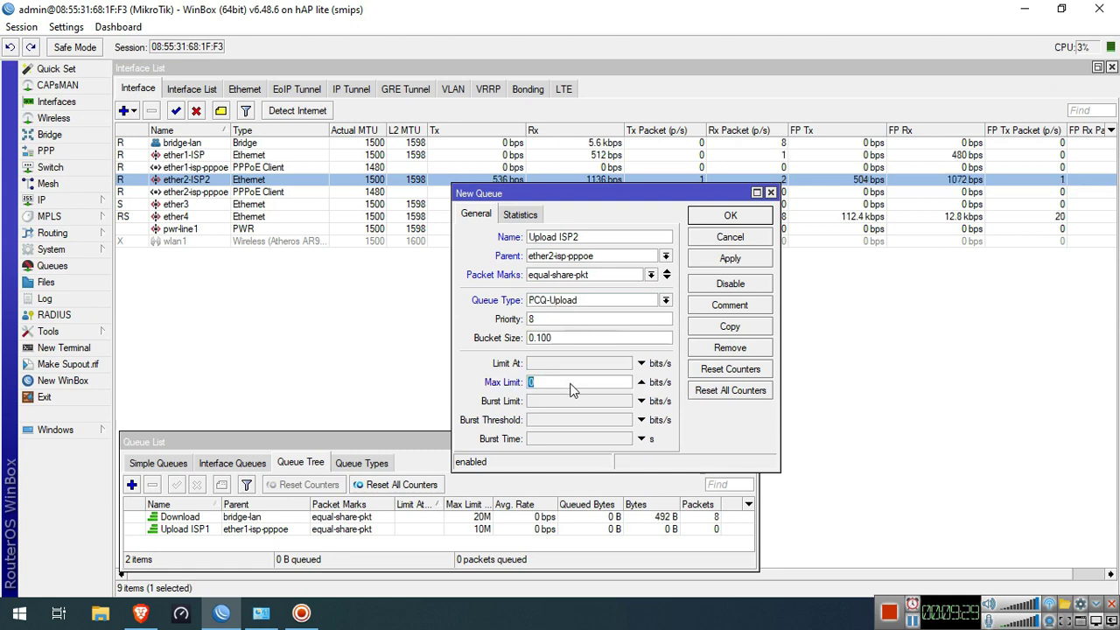
{"action": "type", "text": "10M"}
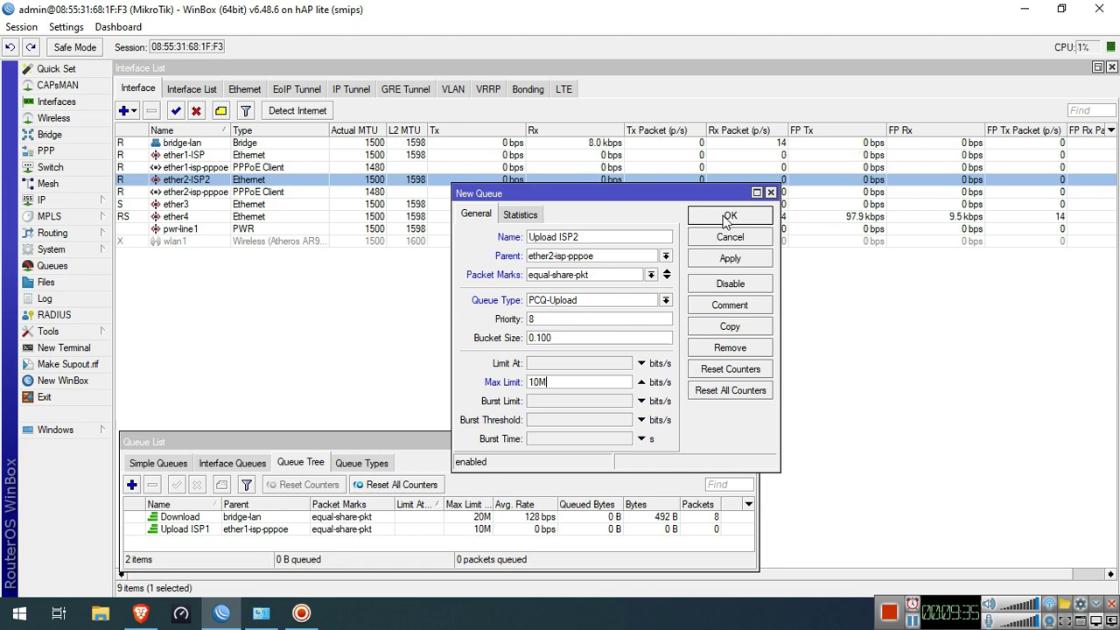
{"action": "left_click", "coordinate": [728, 217]}
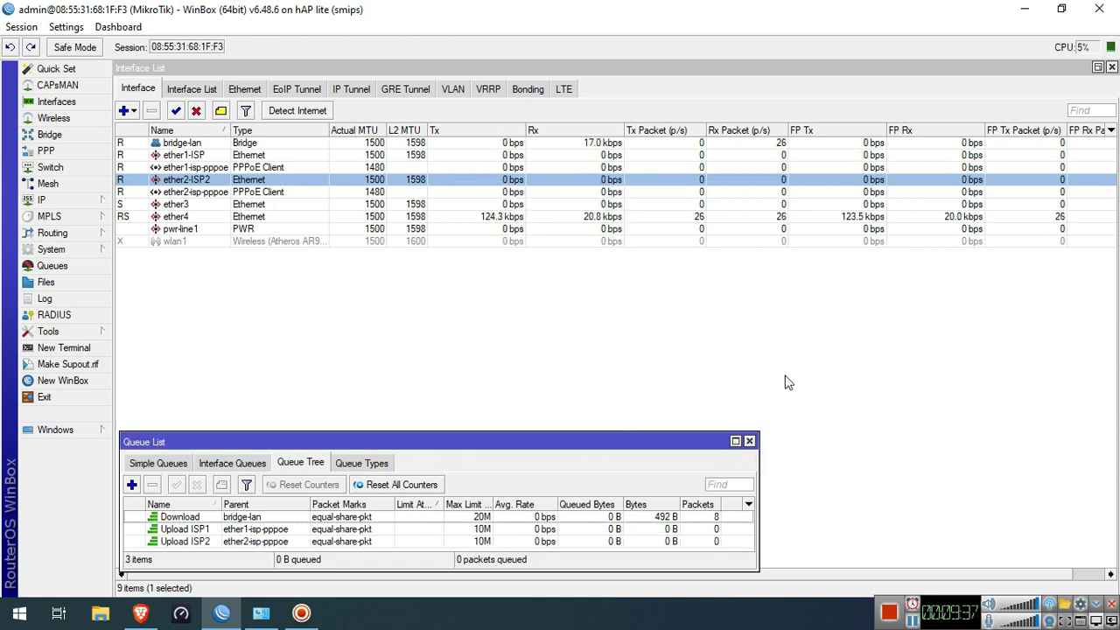
Restore and widen the Interface List, and place the Queue List beneath it
{"action": "left_click_drag", "start_coordinate": [658, 441], "coordinate": [667, 279]}
{"action": "left_click", "coordinate": [669, 237]}
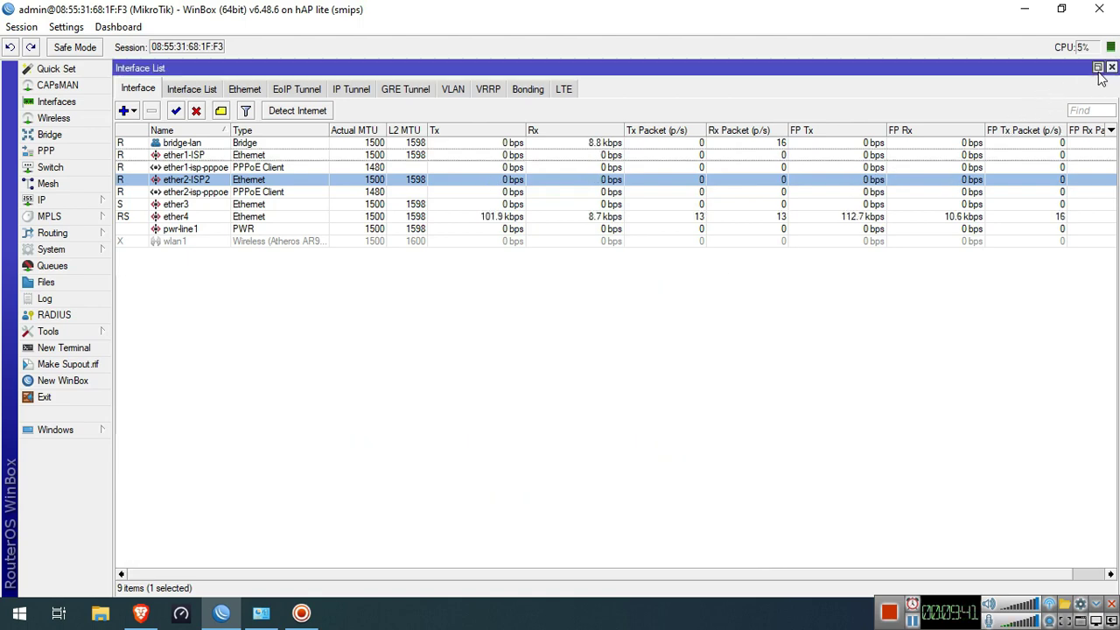
{"action": "left_click_drag", "start_coordinate": [603, 130], "coordinate": [1118, 131]}
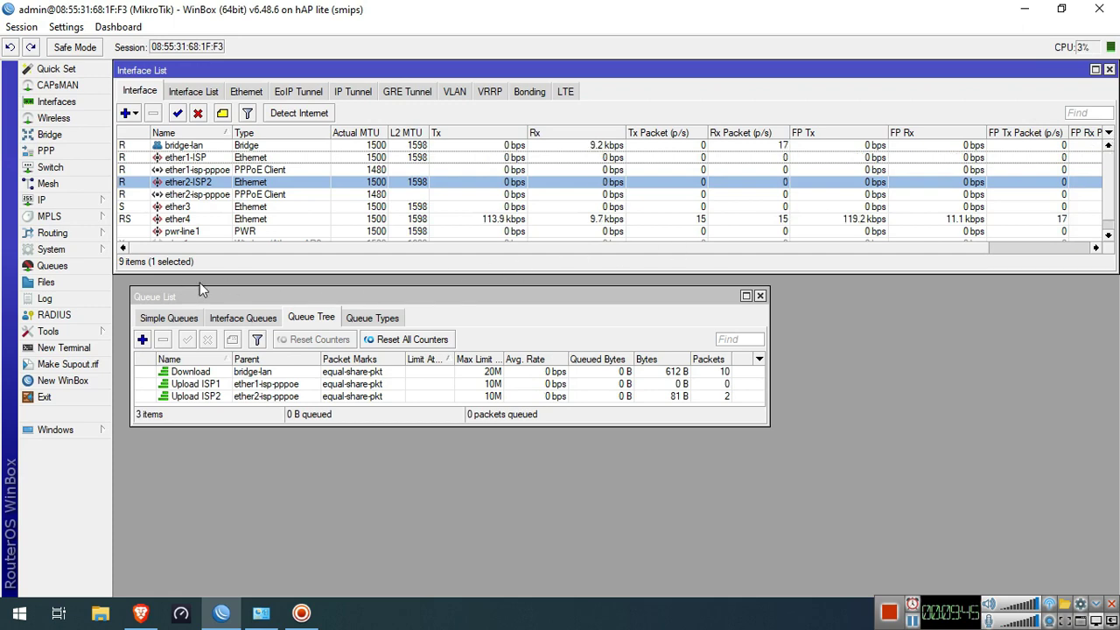
{"action": "left_click_drag", "start_coordinate": [285, 300], "coordinate": [271, 293]}
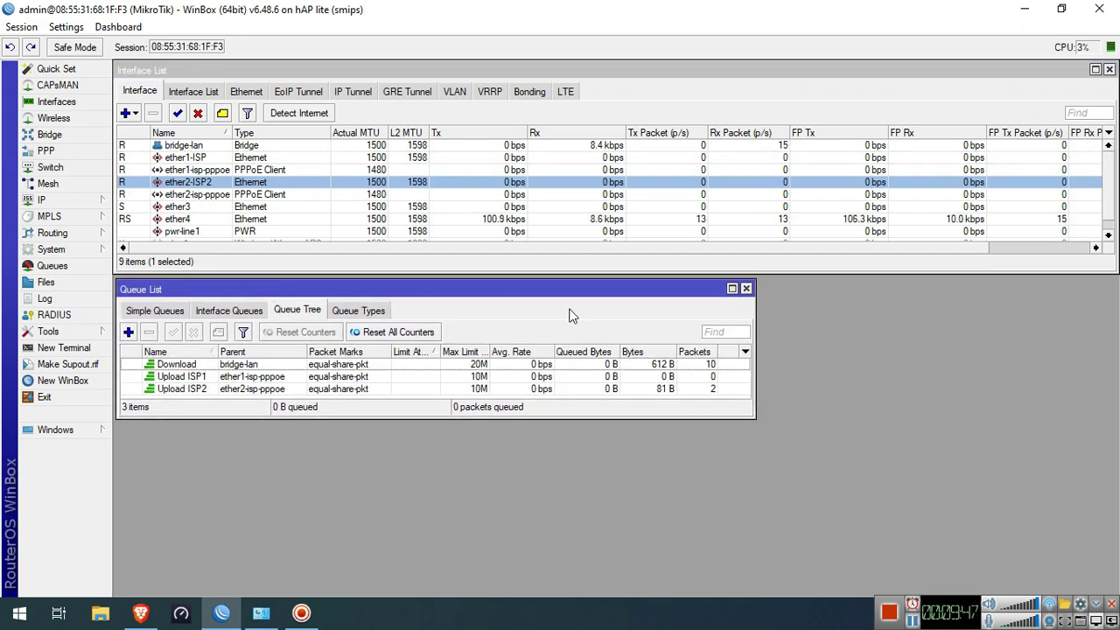
In the Brave browser, page back to topology diagram 1 of 4
{"action": "left_click", "coordinate": [140, 613]}
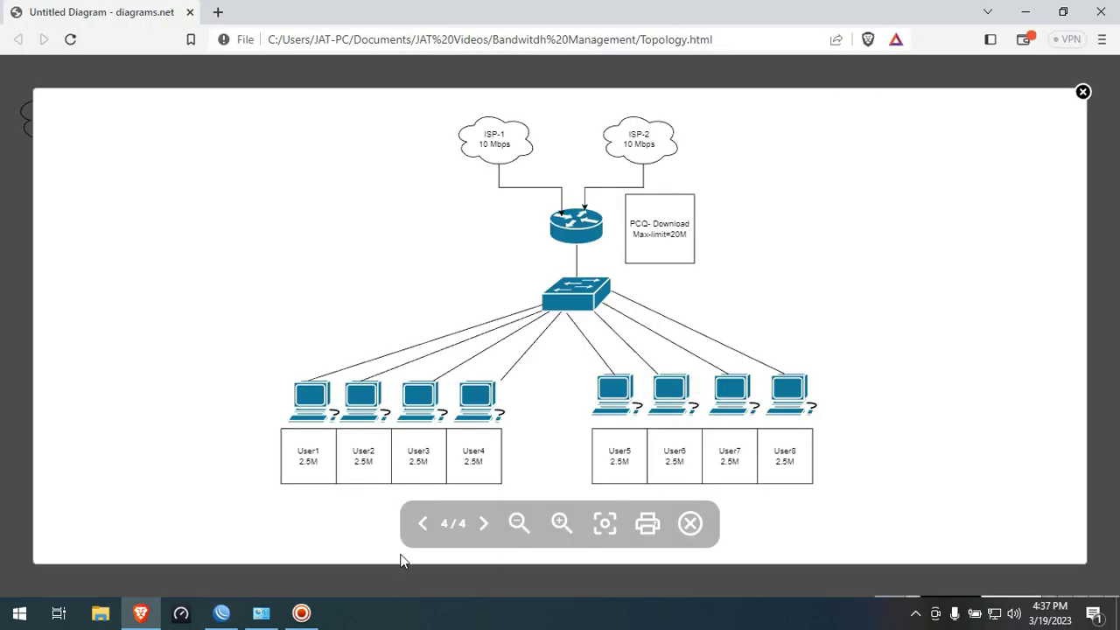
{"action": "left_click", "coordinate": [424, 532]}
{"action": "left_click", "coordinate": [425, 532]}
{"action": "left_click", "coordinate": [424, 532]}
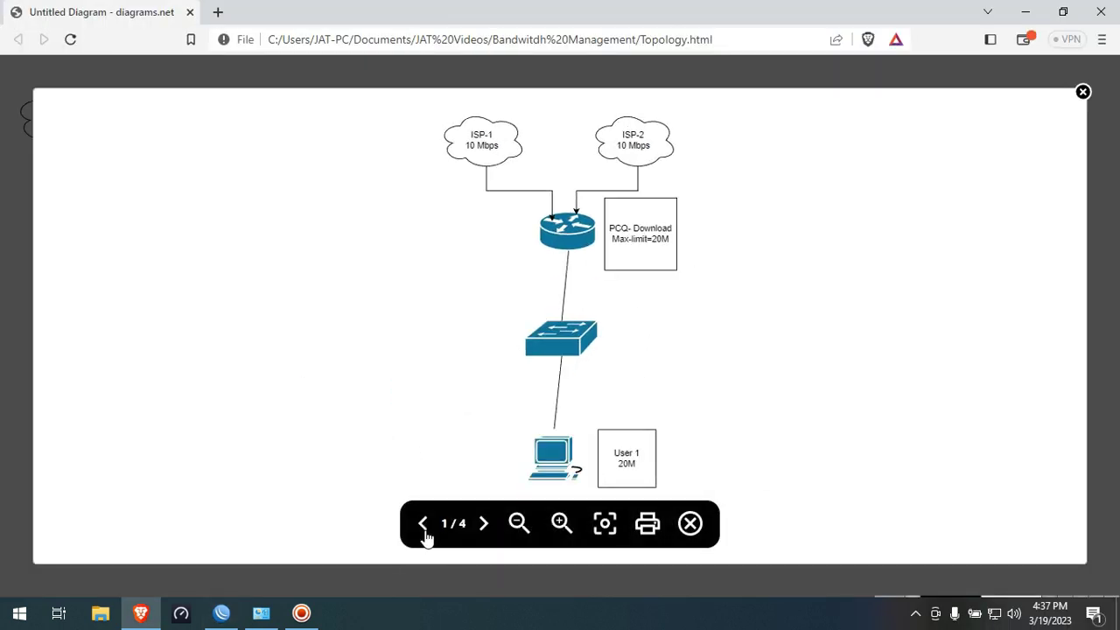